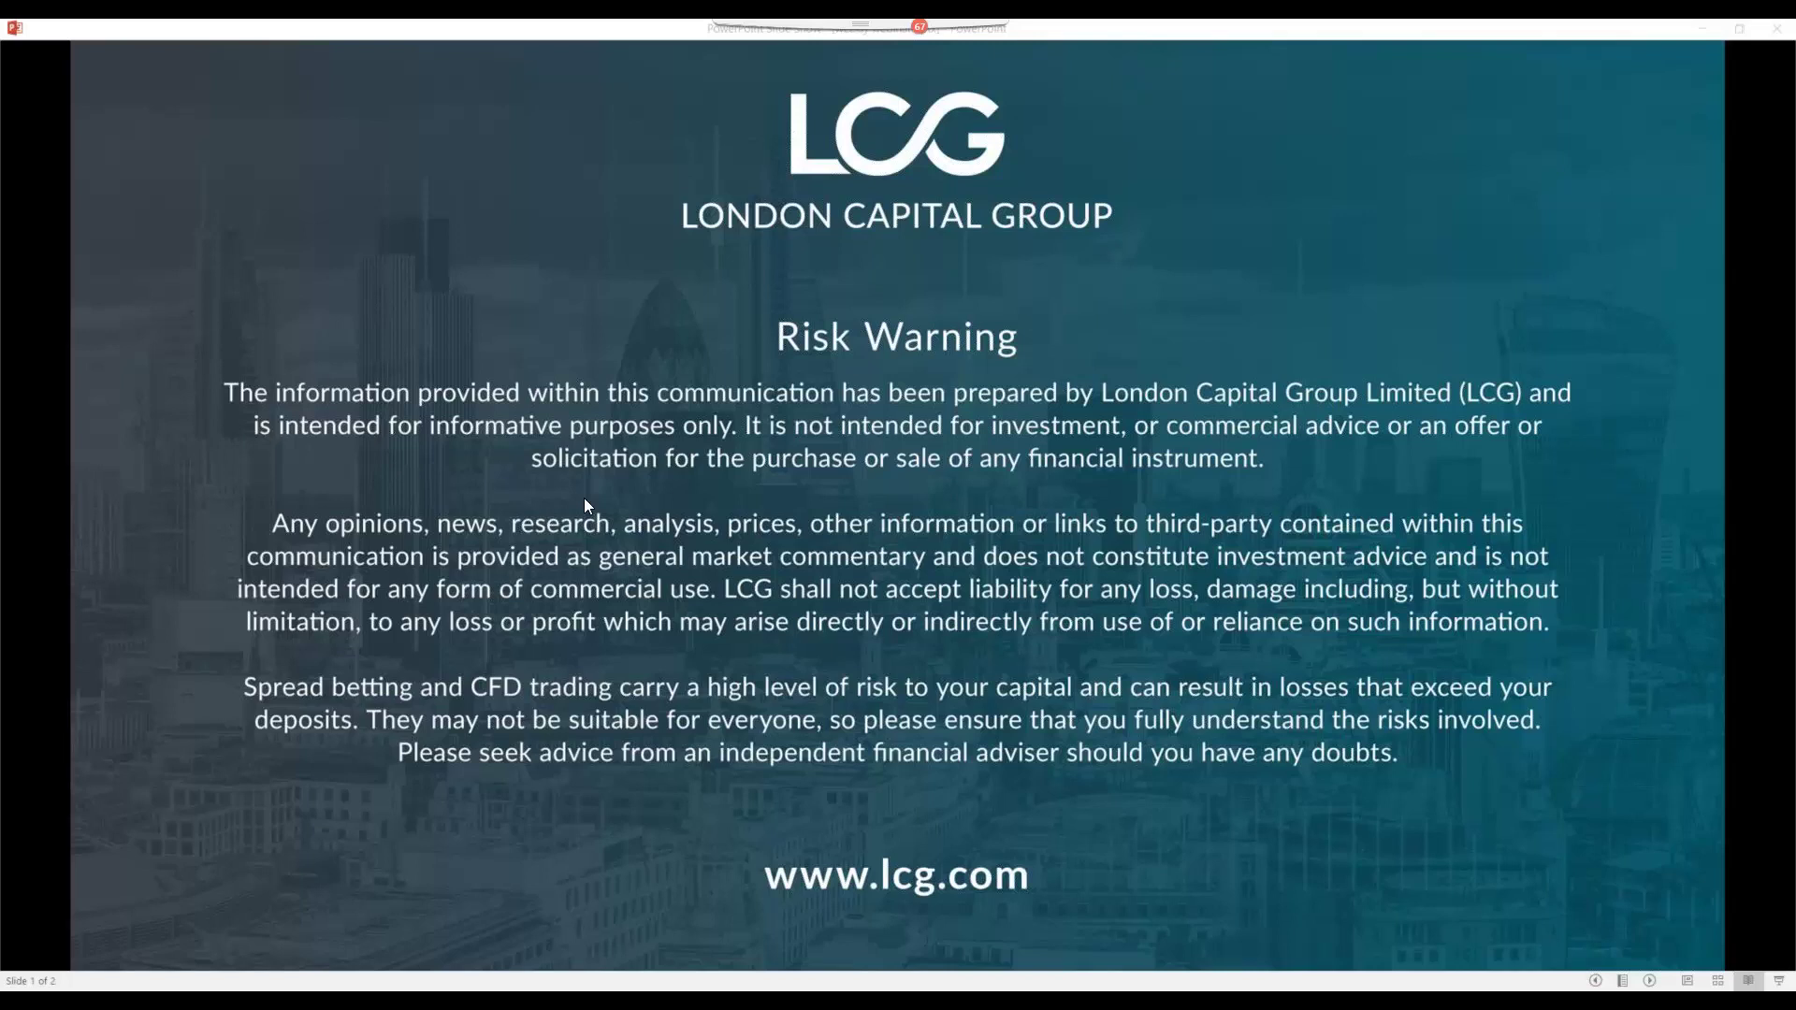
Step: Leave the PowerPoint risk-warning slideshow to reveal the LCG Trader EURUSD daily chart
key("alt+Tab")
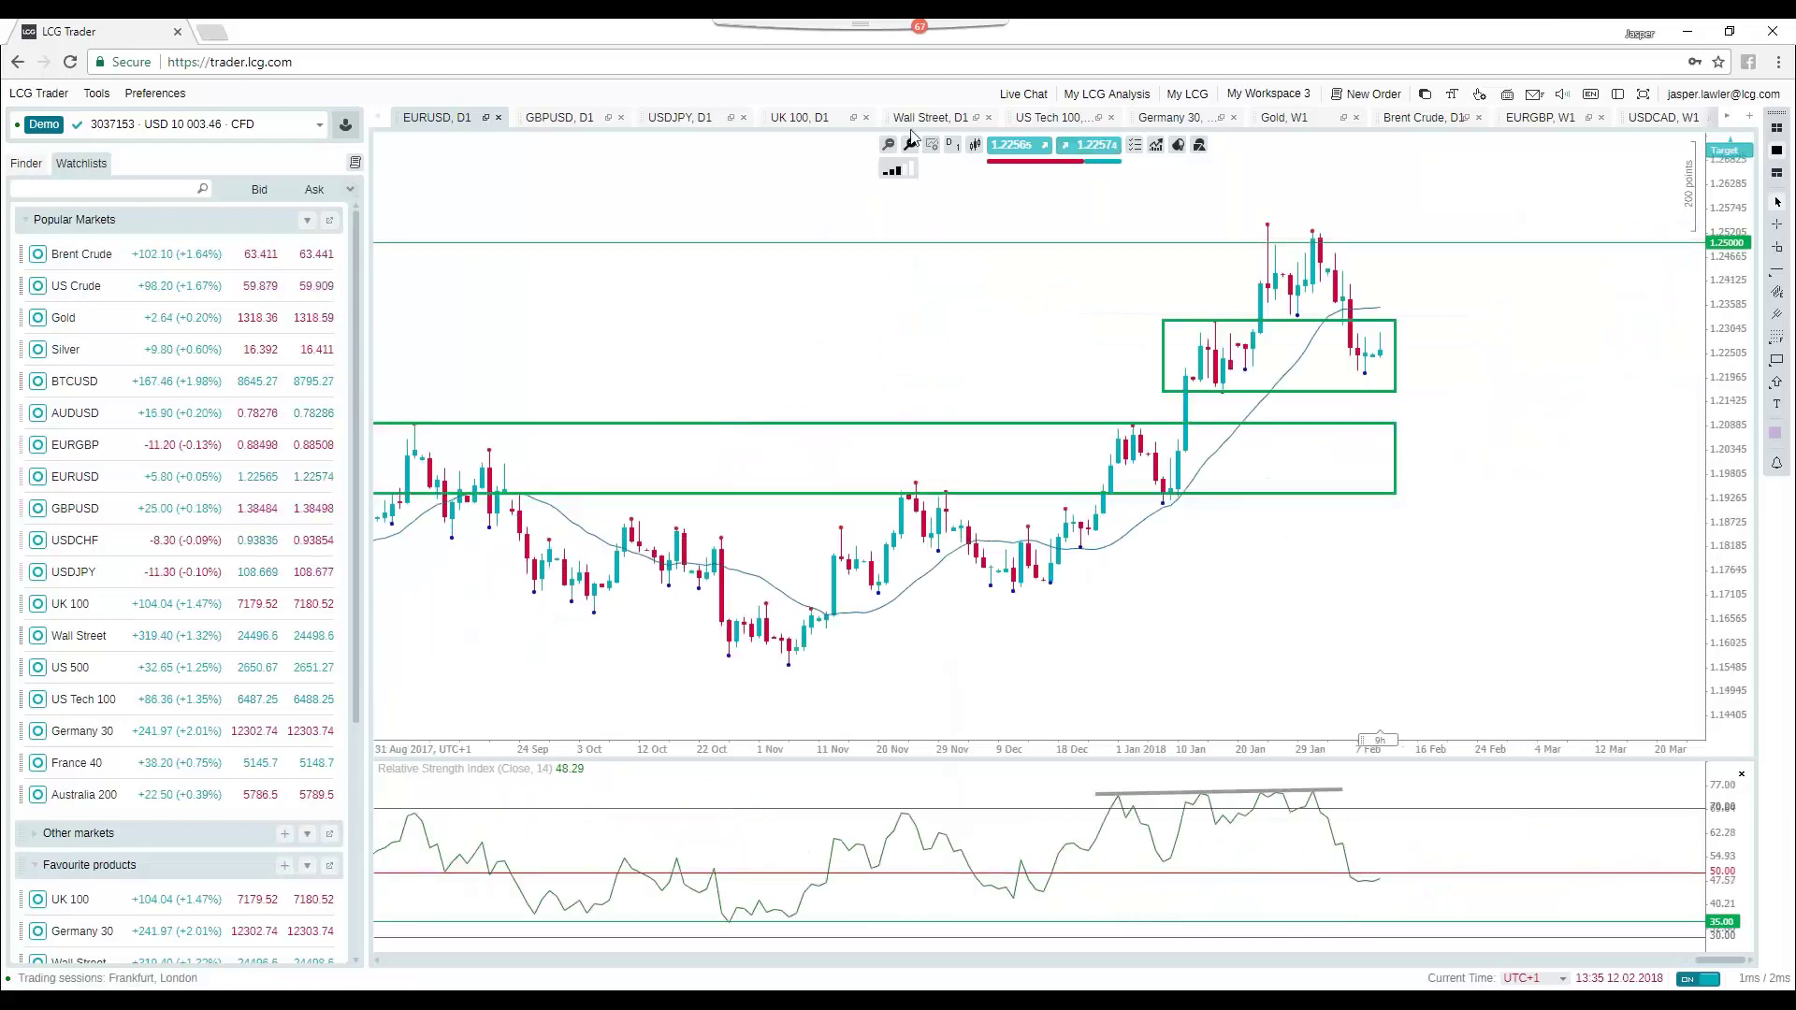
Step: Switch to the 'Wall Street, D1' chart with its boxed support and resistance zones
left_click(928, 117)
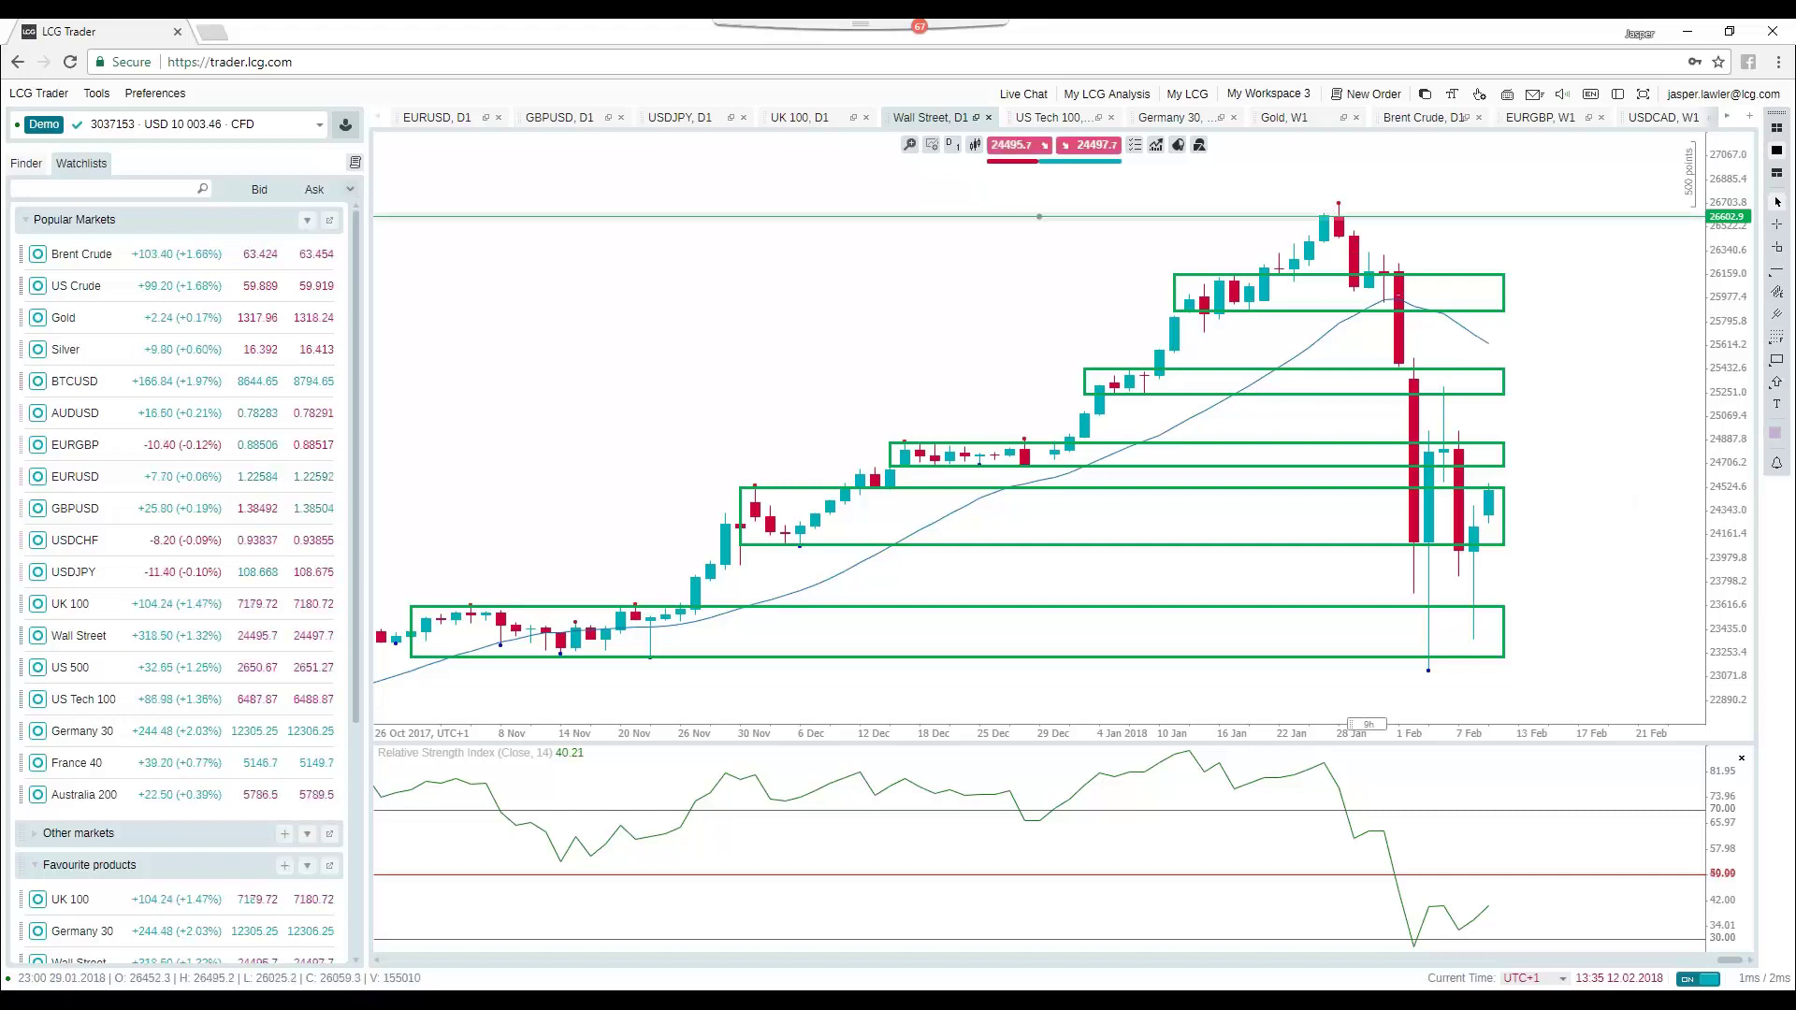
left_click(1400, 307)
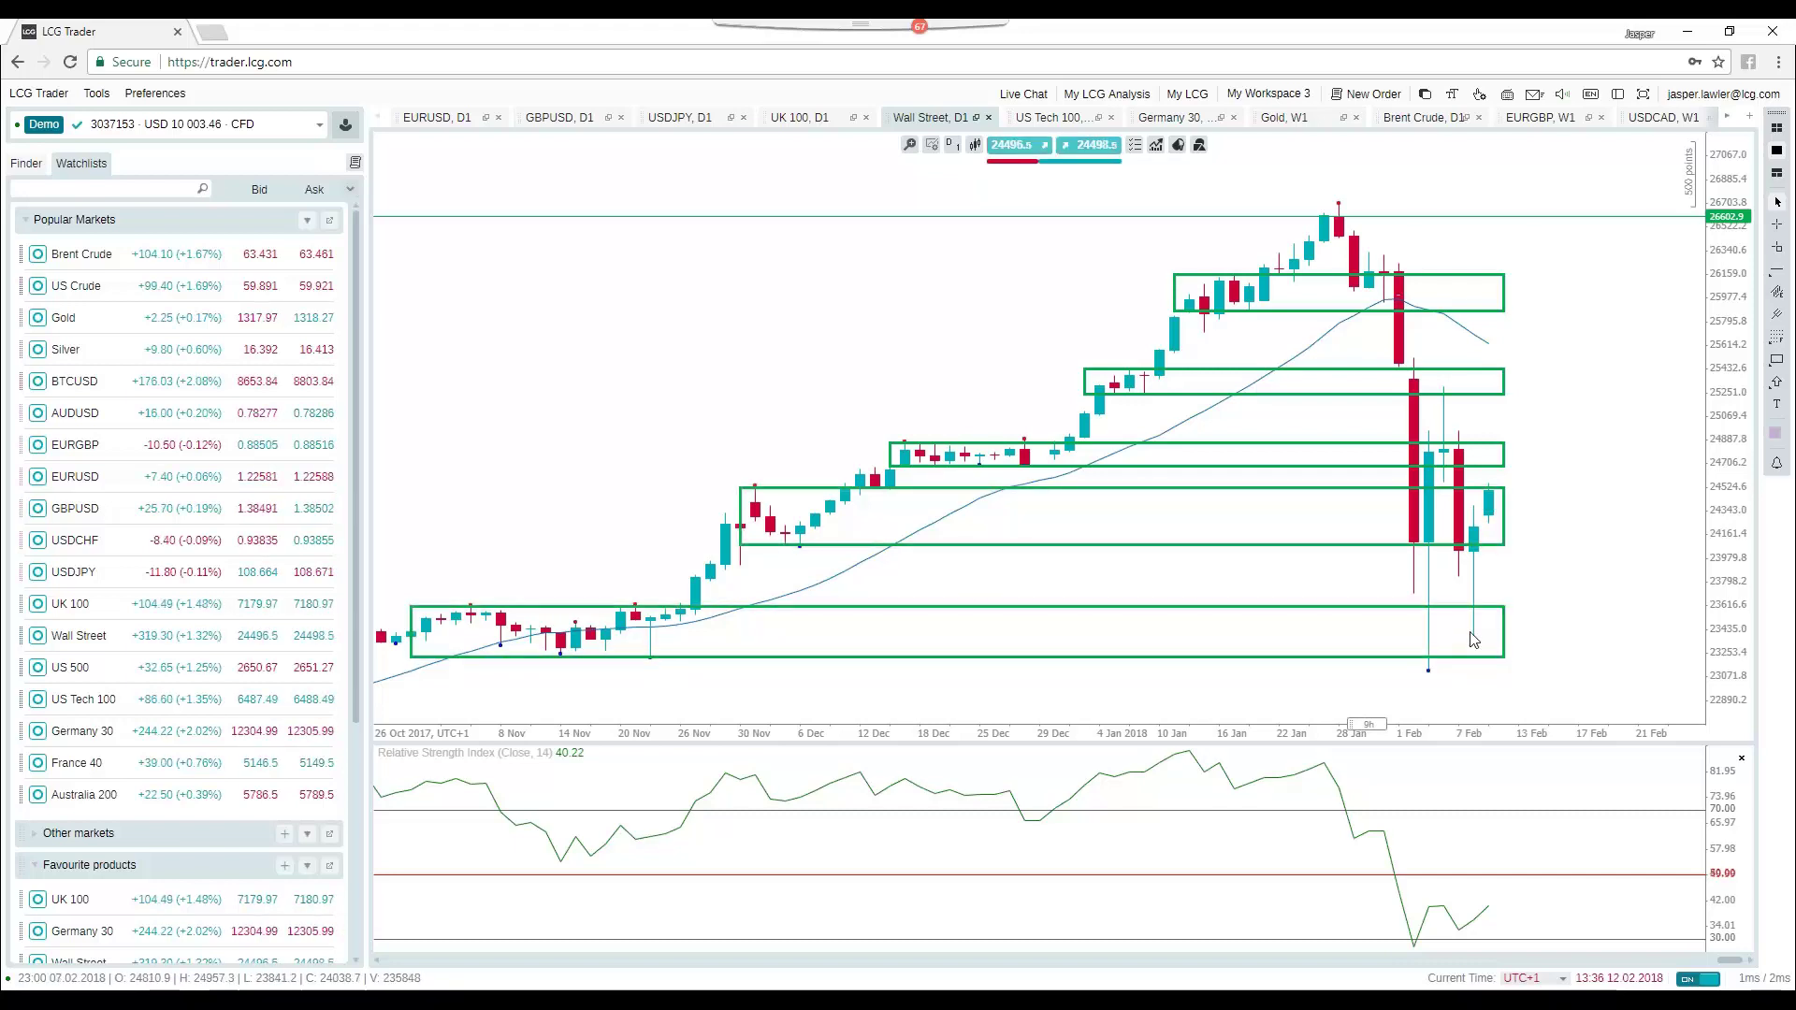
left_click(1503, 631)
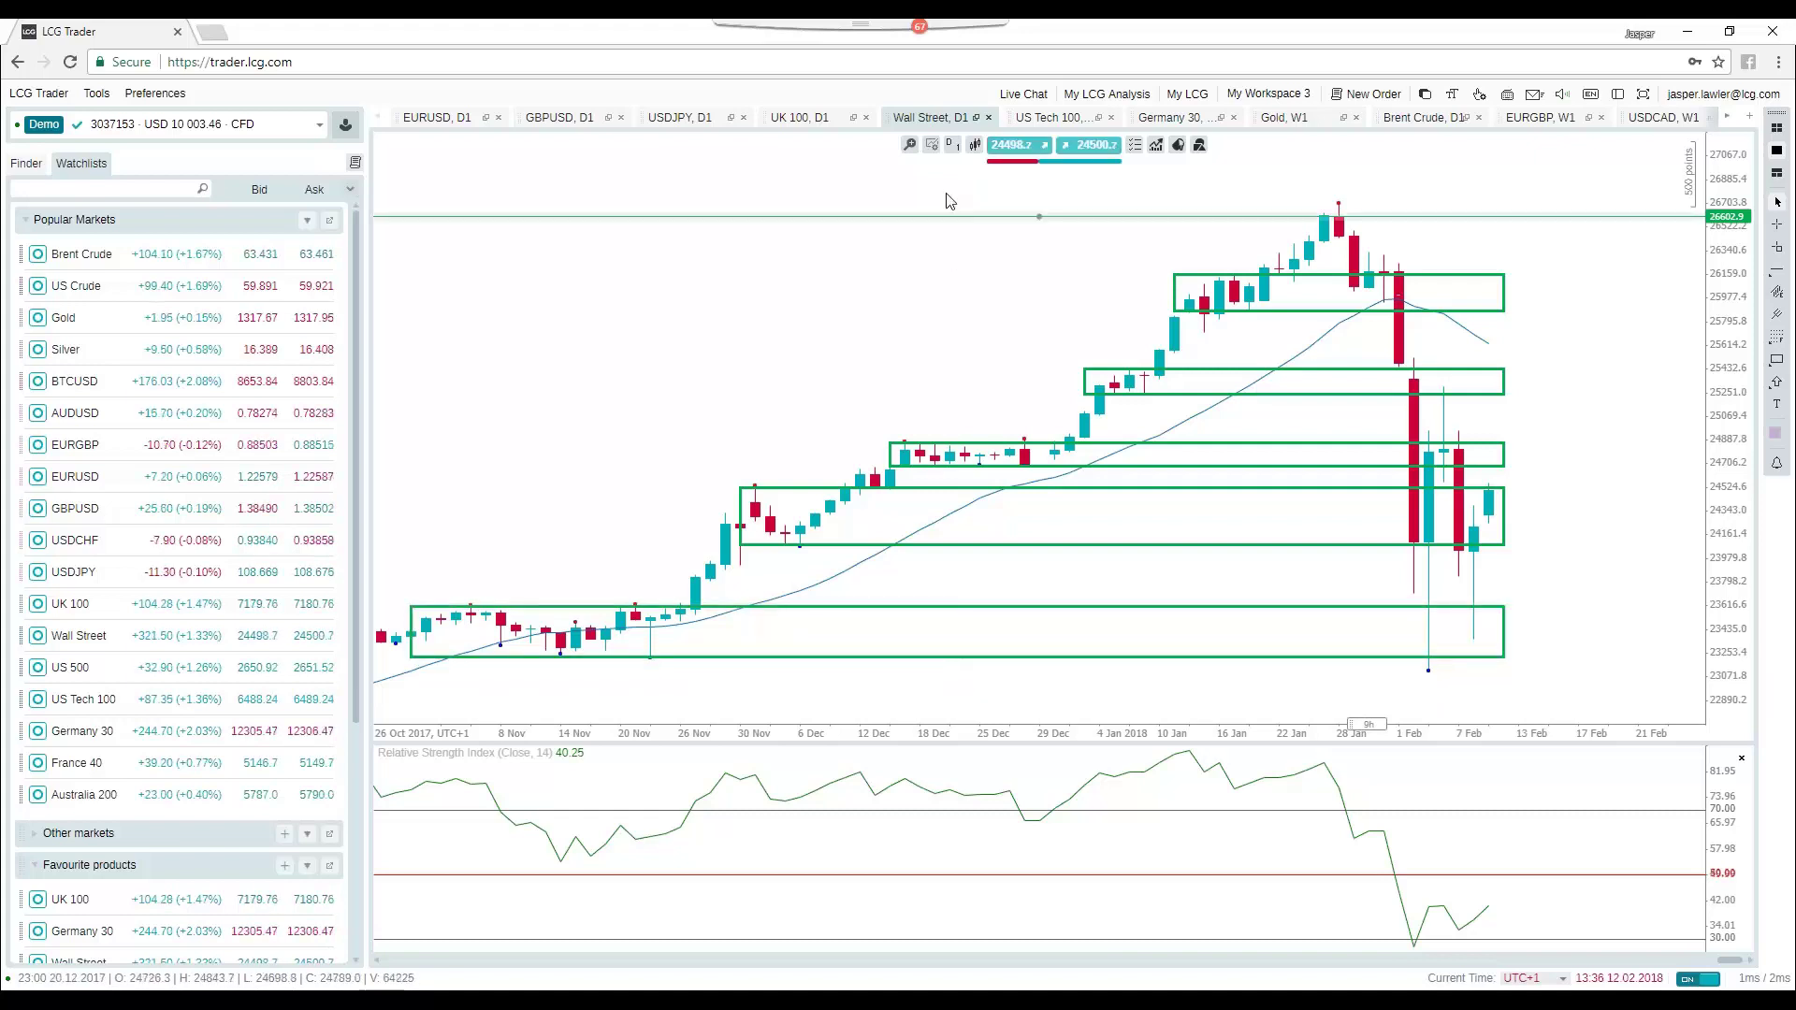
Step: Zoom and pan the Wall Street chart to show August 2017 through March 2018
scroll(1557, 444, "down", 3)
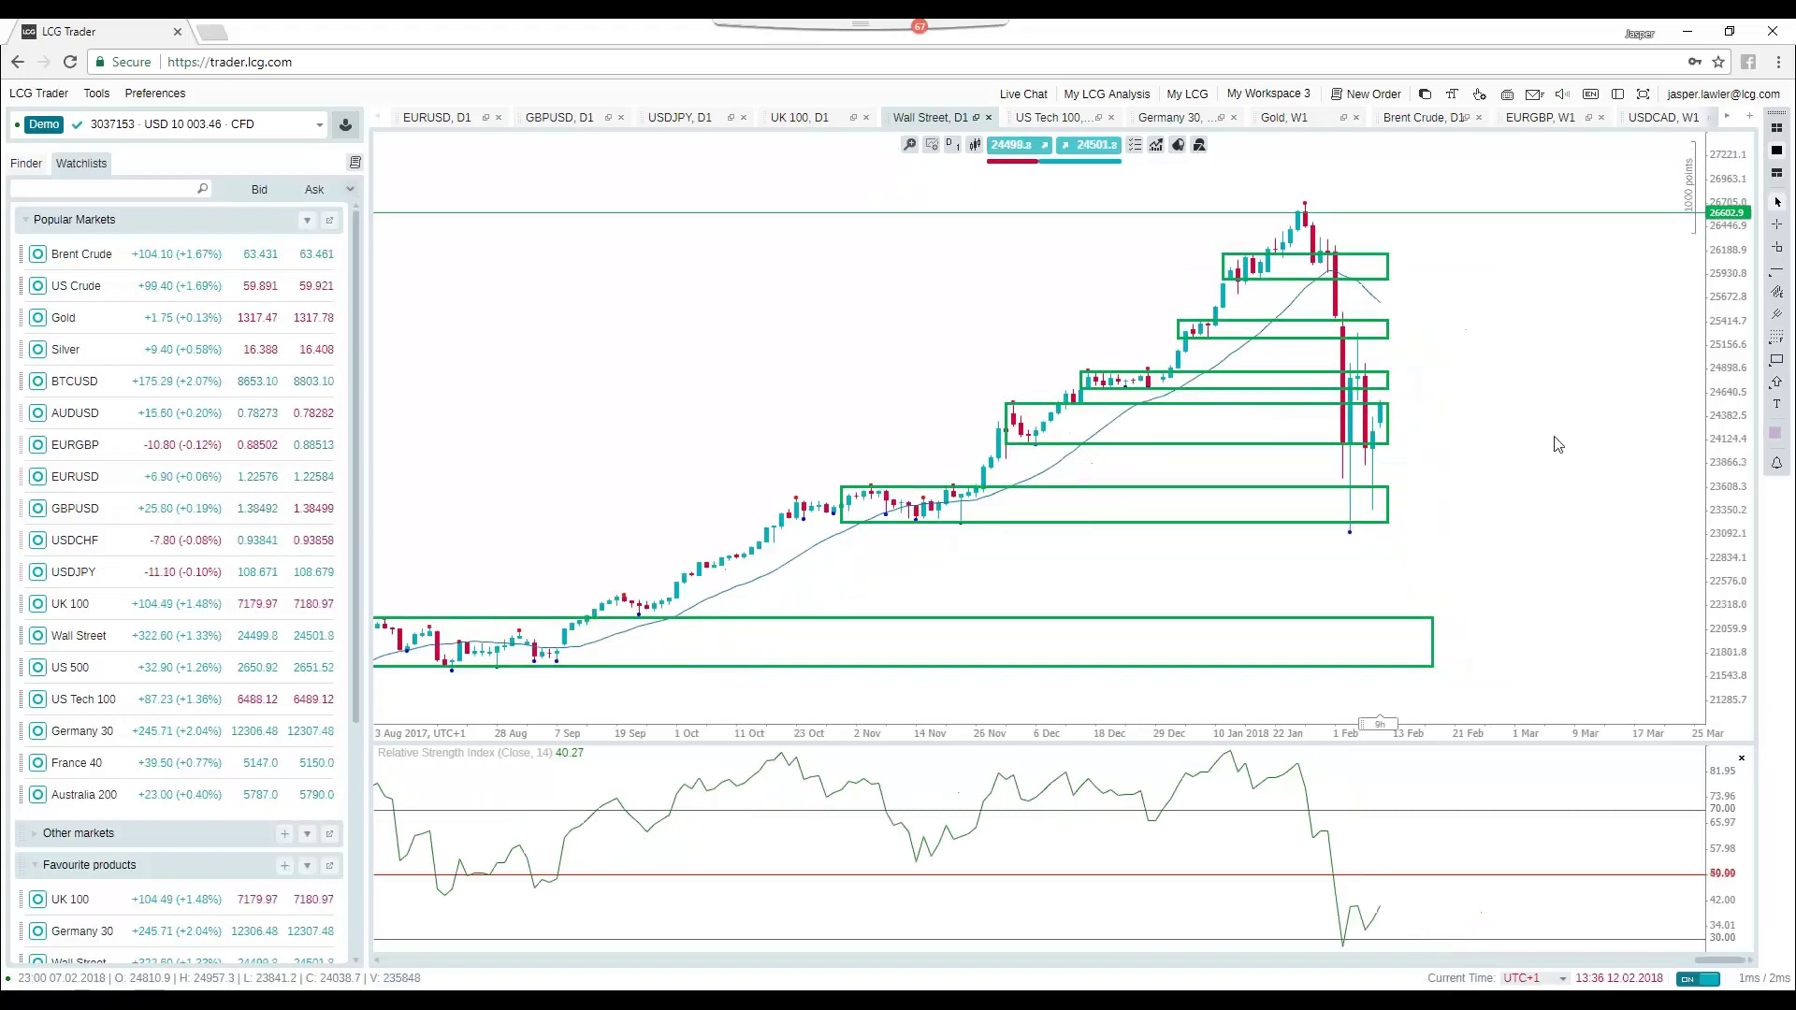
scroll(1567, 454, "up", 2)
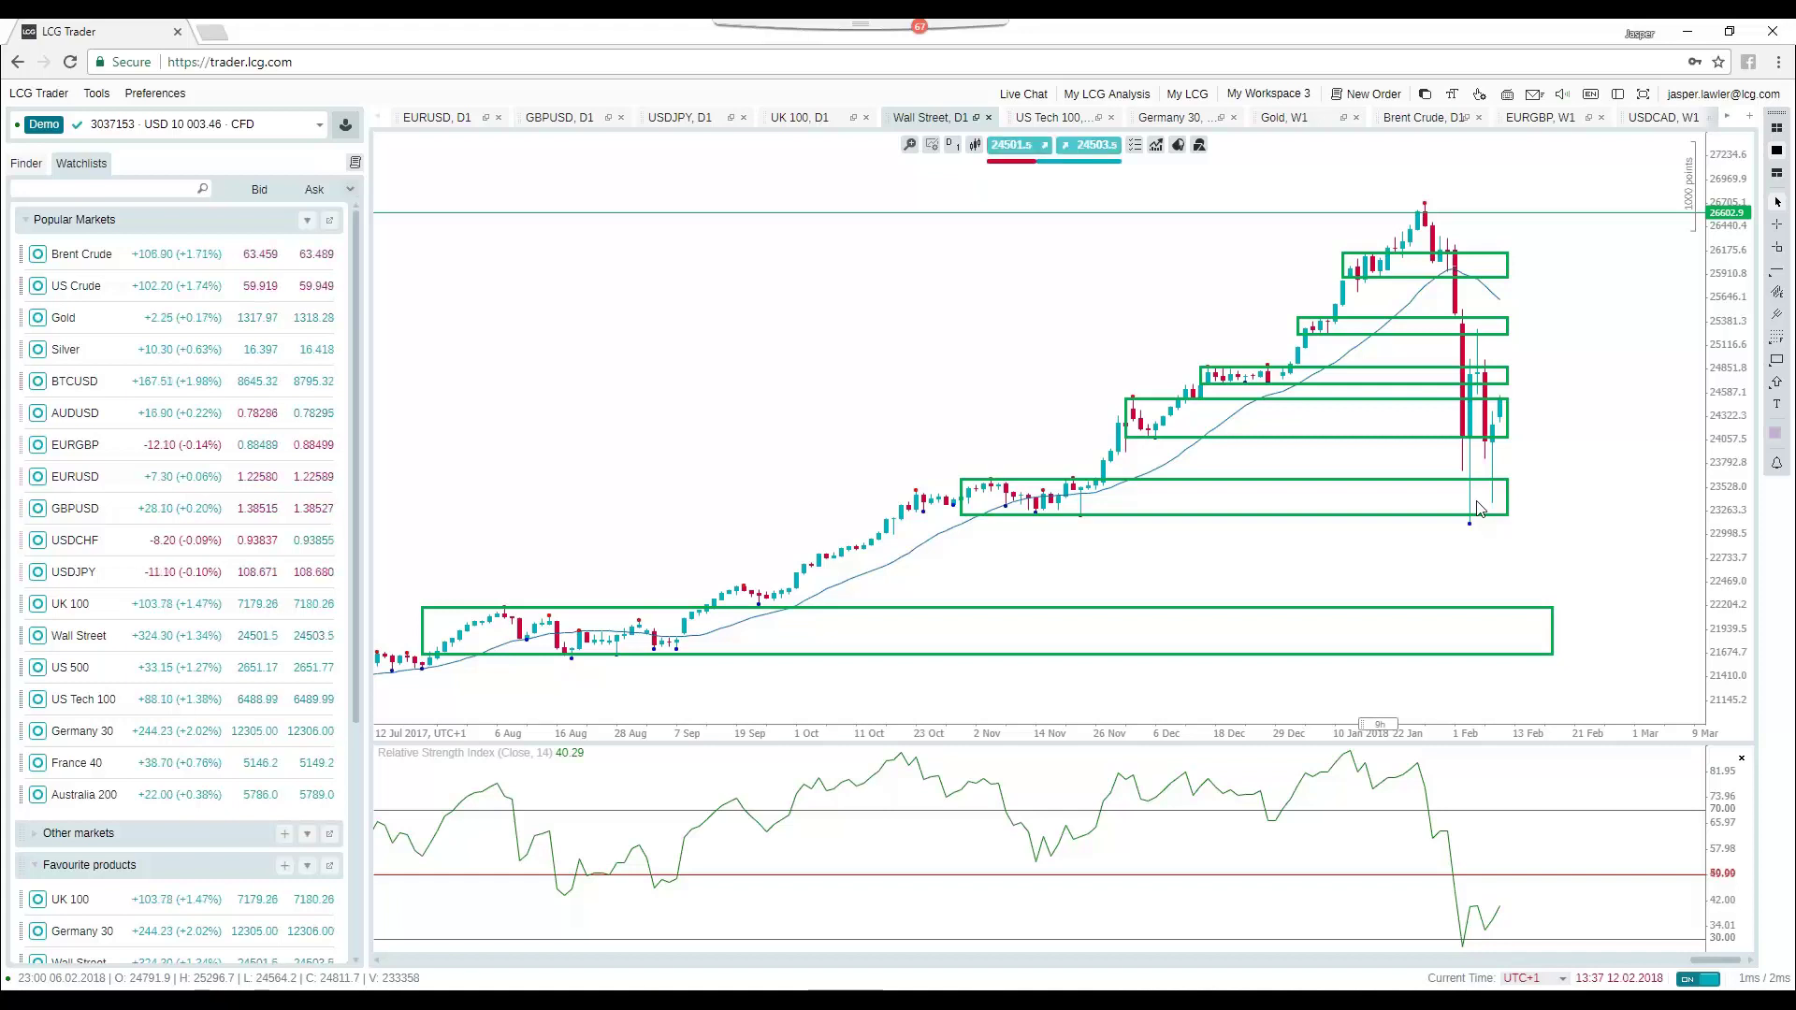
scroll(1488, 501, "down", 3)
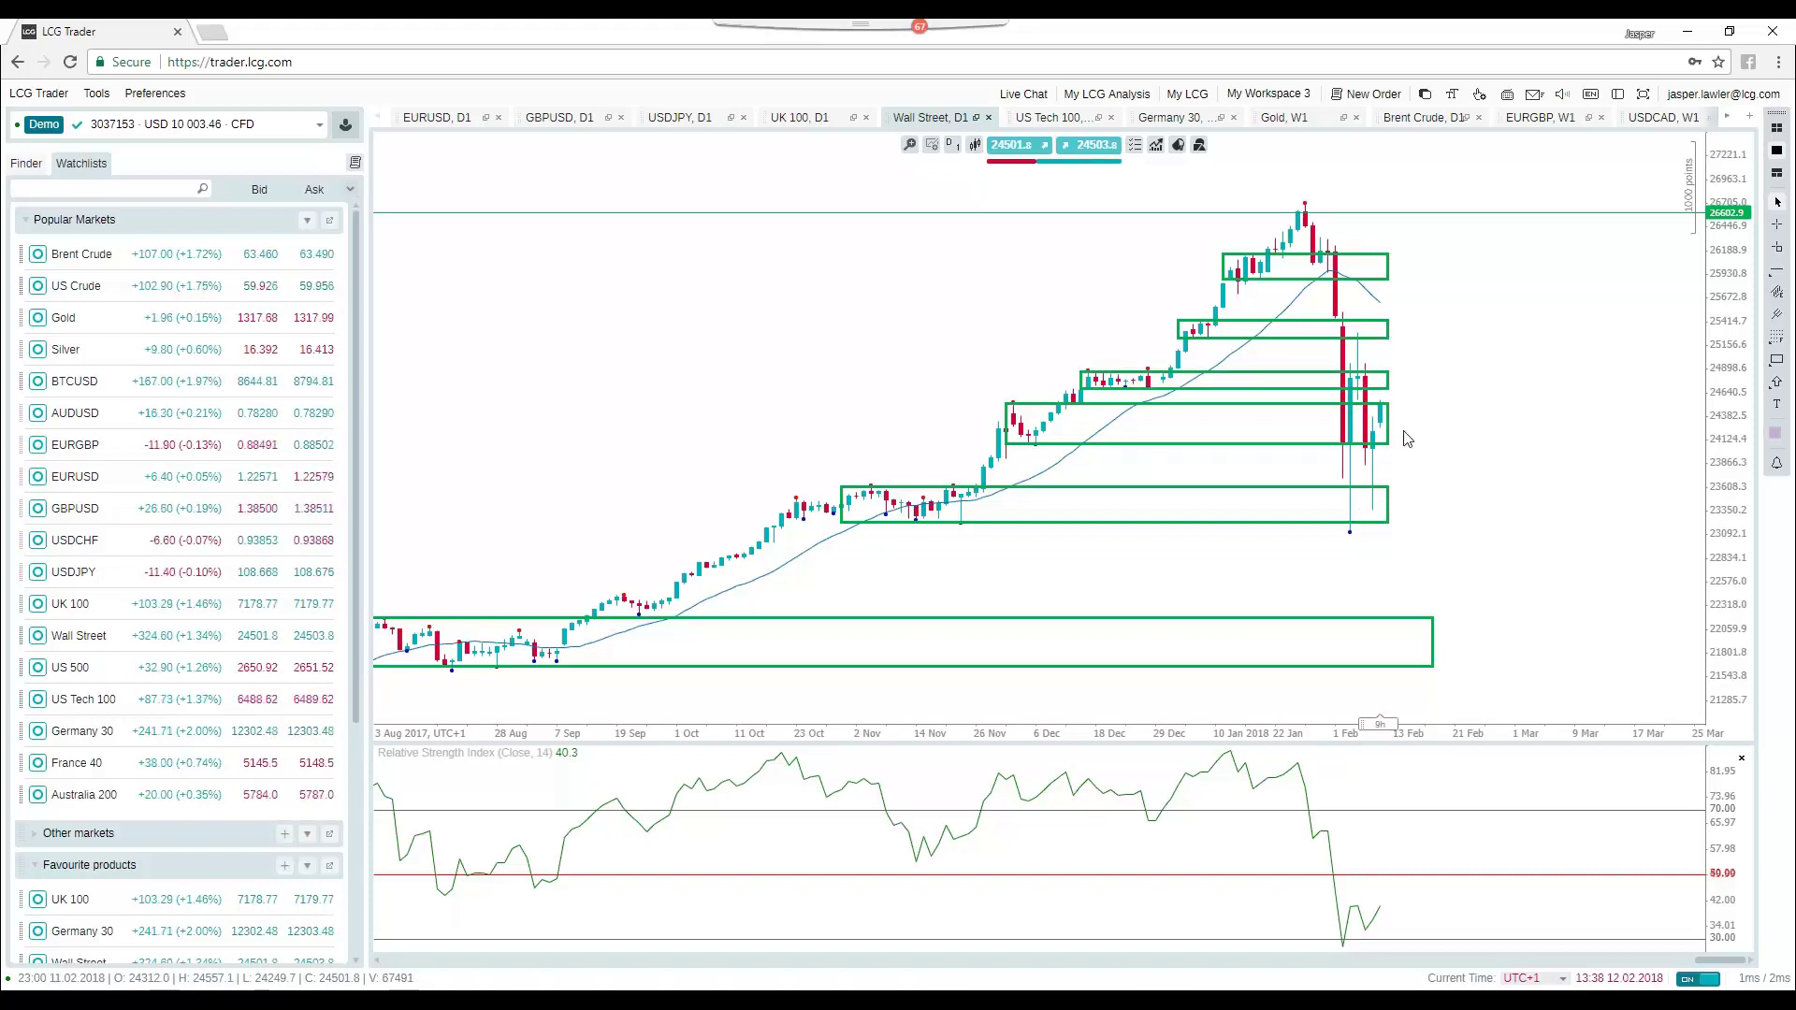
left_click(1776, 281)
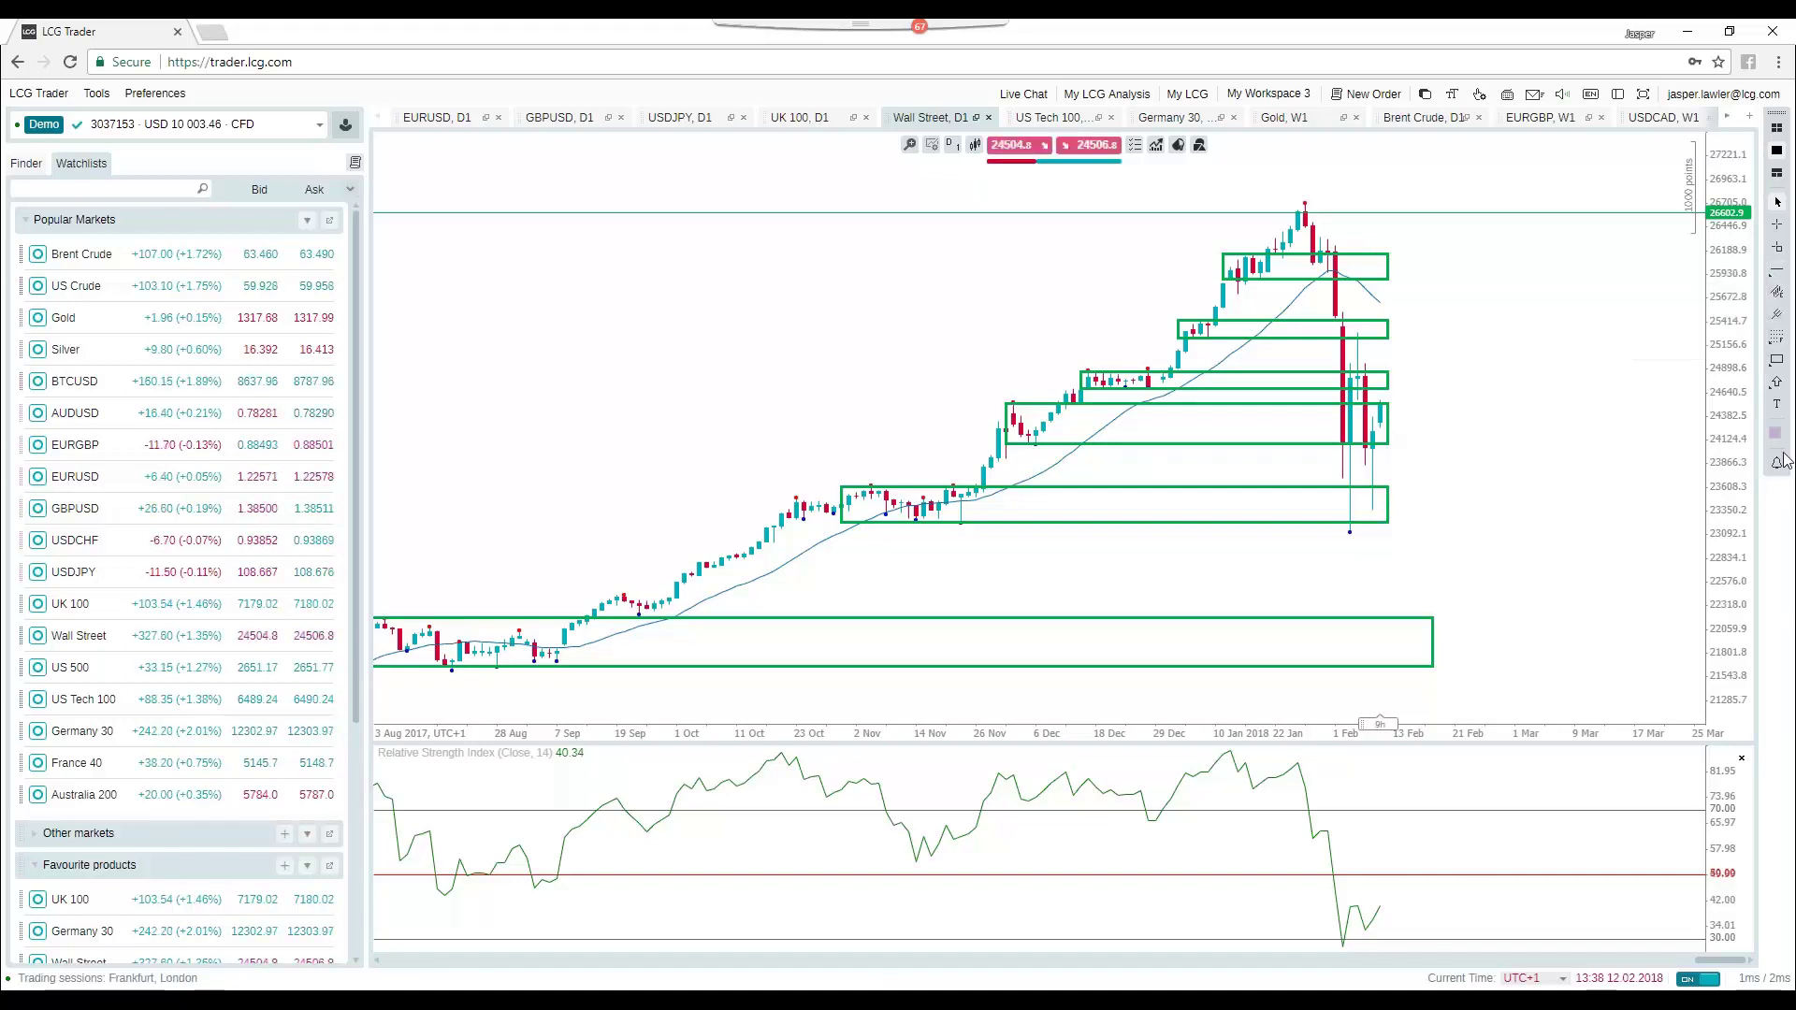
left_click(1778, 273)
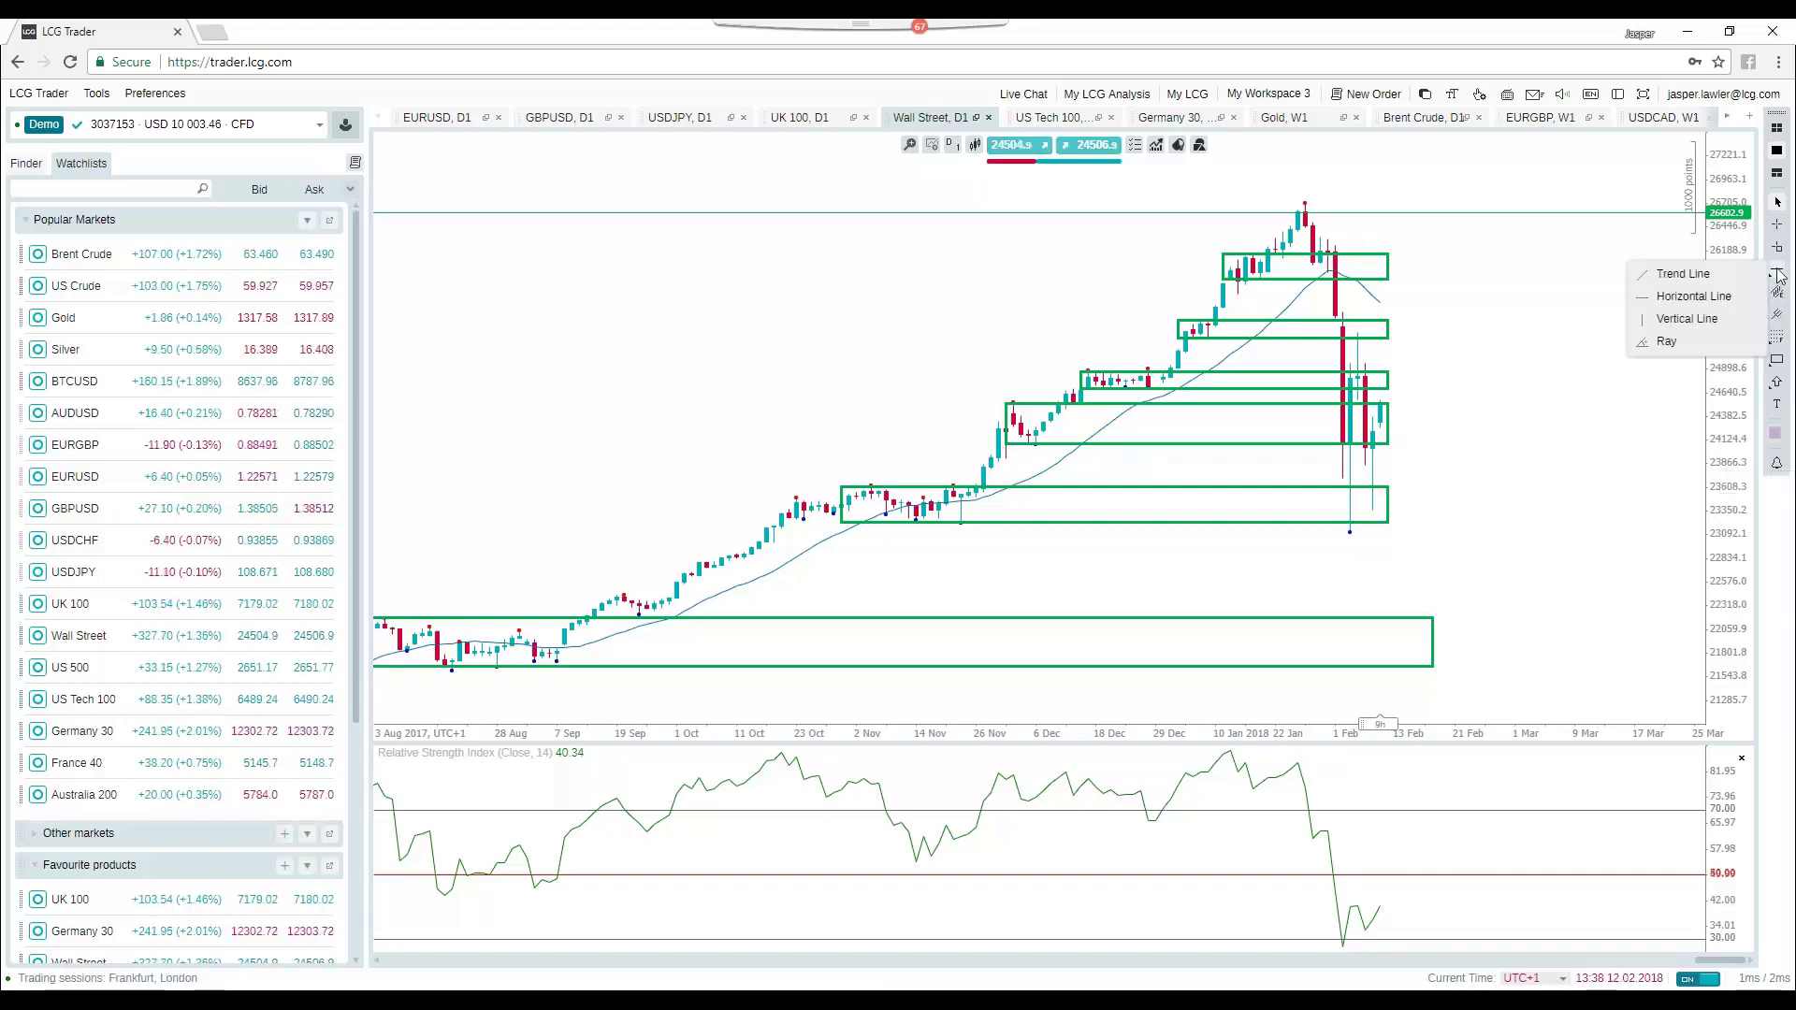
left_click(1660, 292)
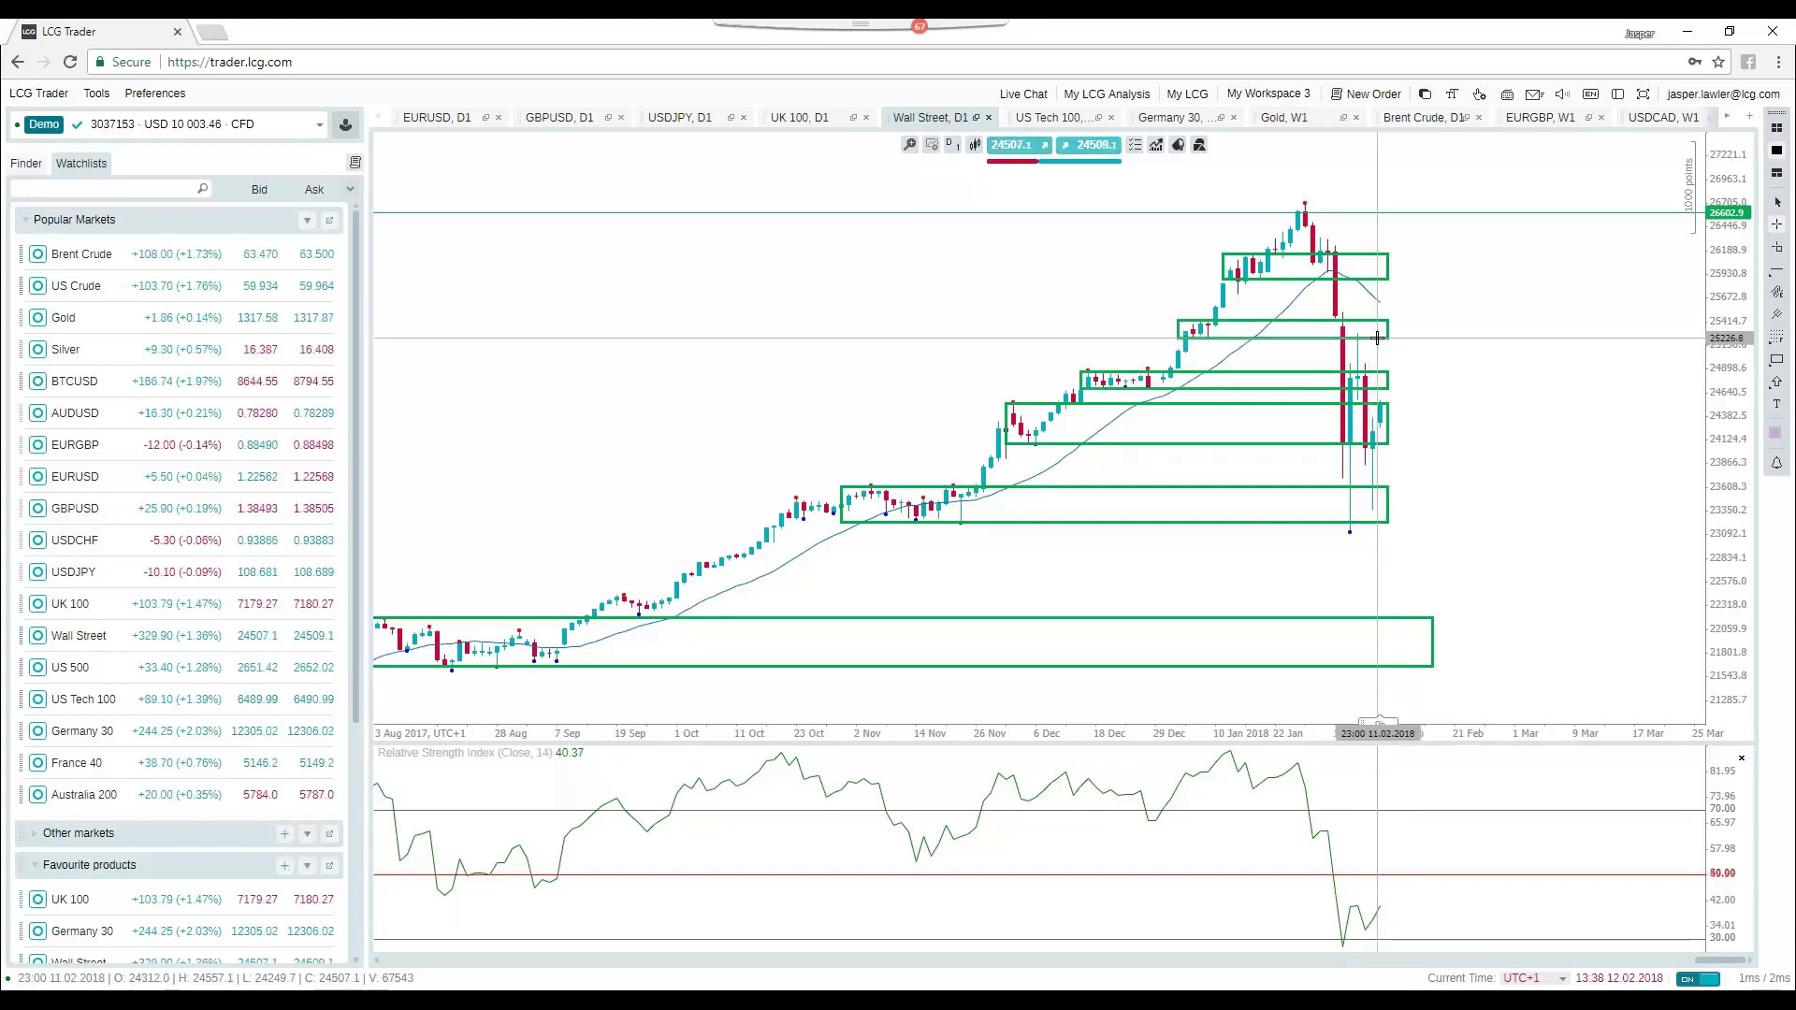
left_click(1202, 337)
left_click(1200, 334)
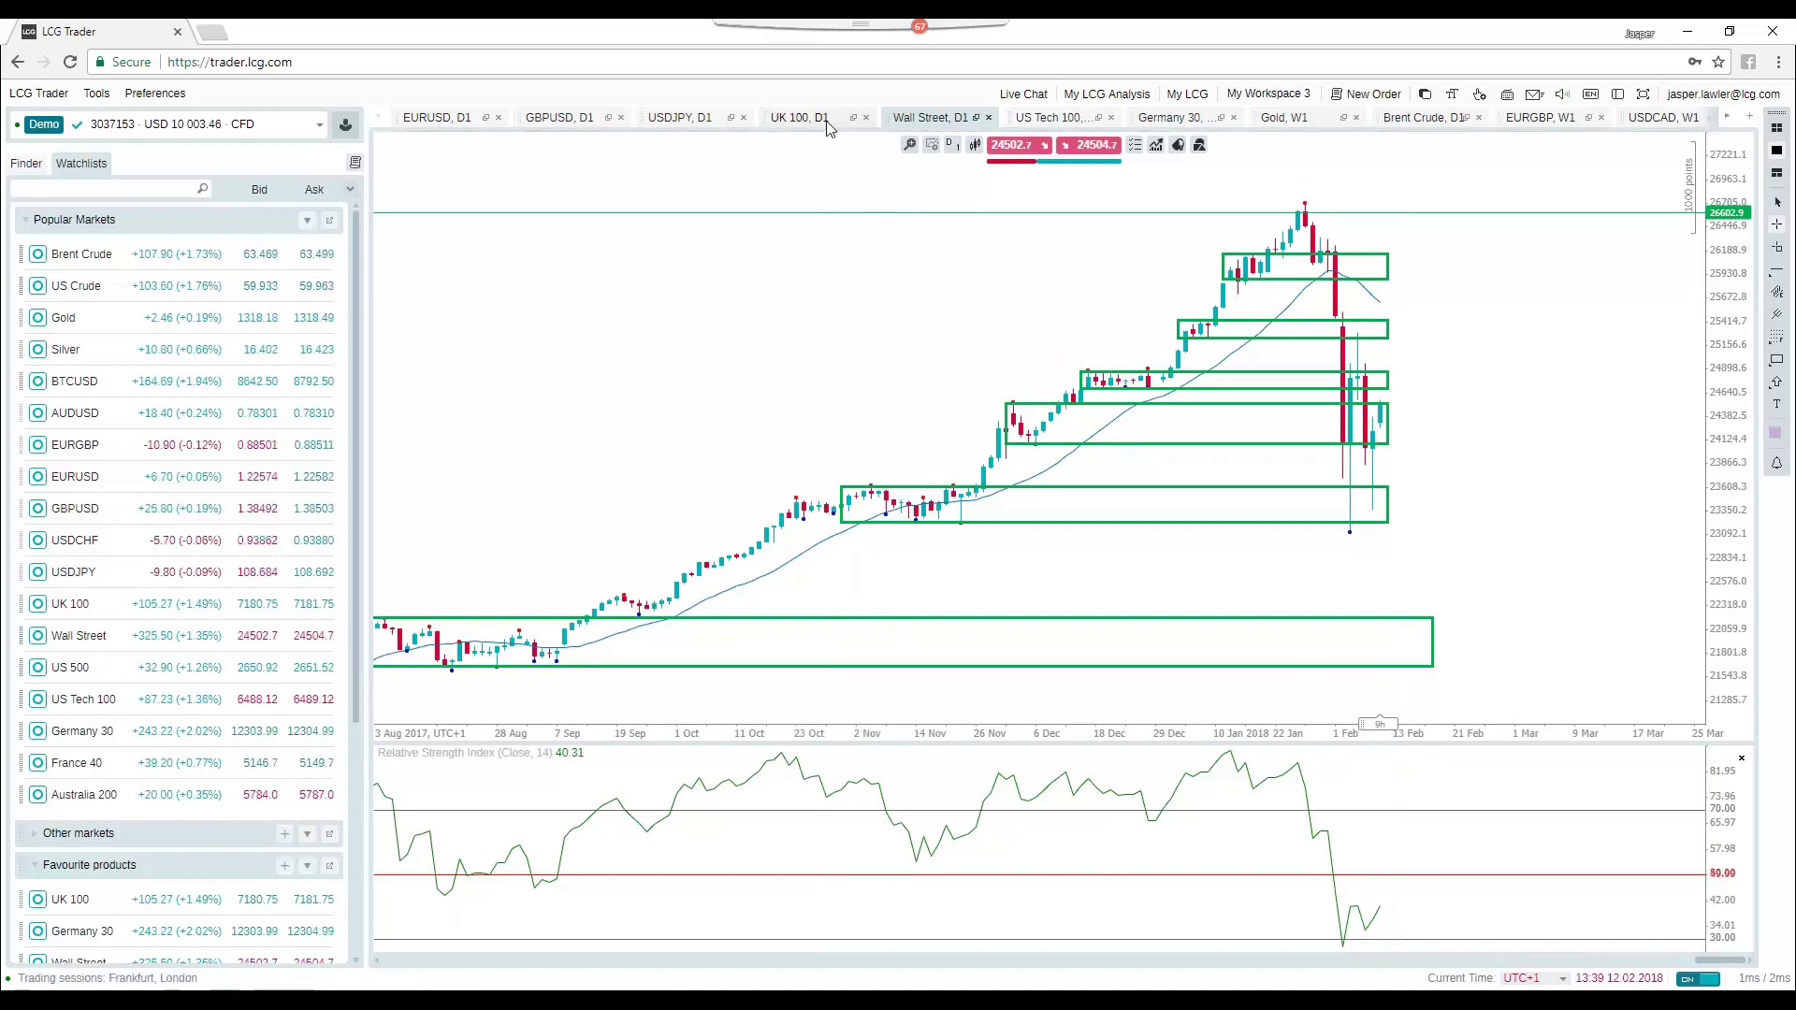
Step: Show the UK 100 D1 chart zoomed out to the 7,600 line and rising trendline
left_click(799, 118)
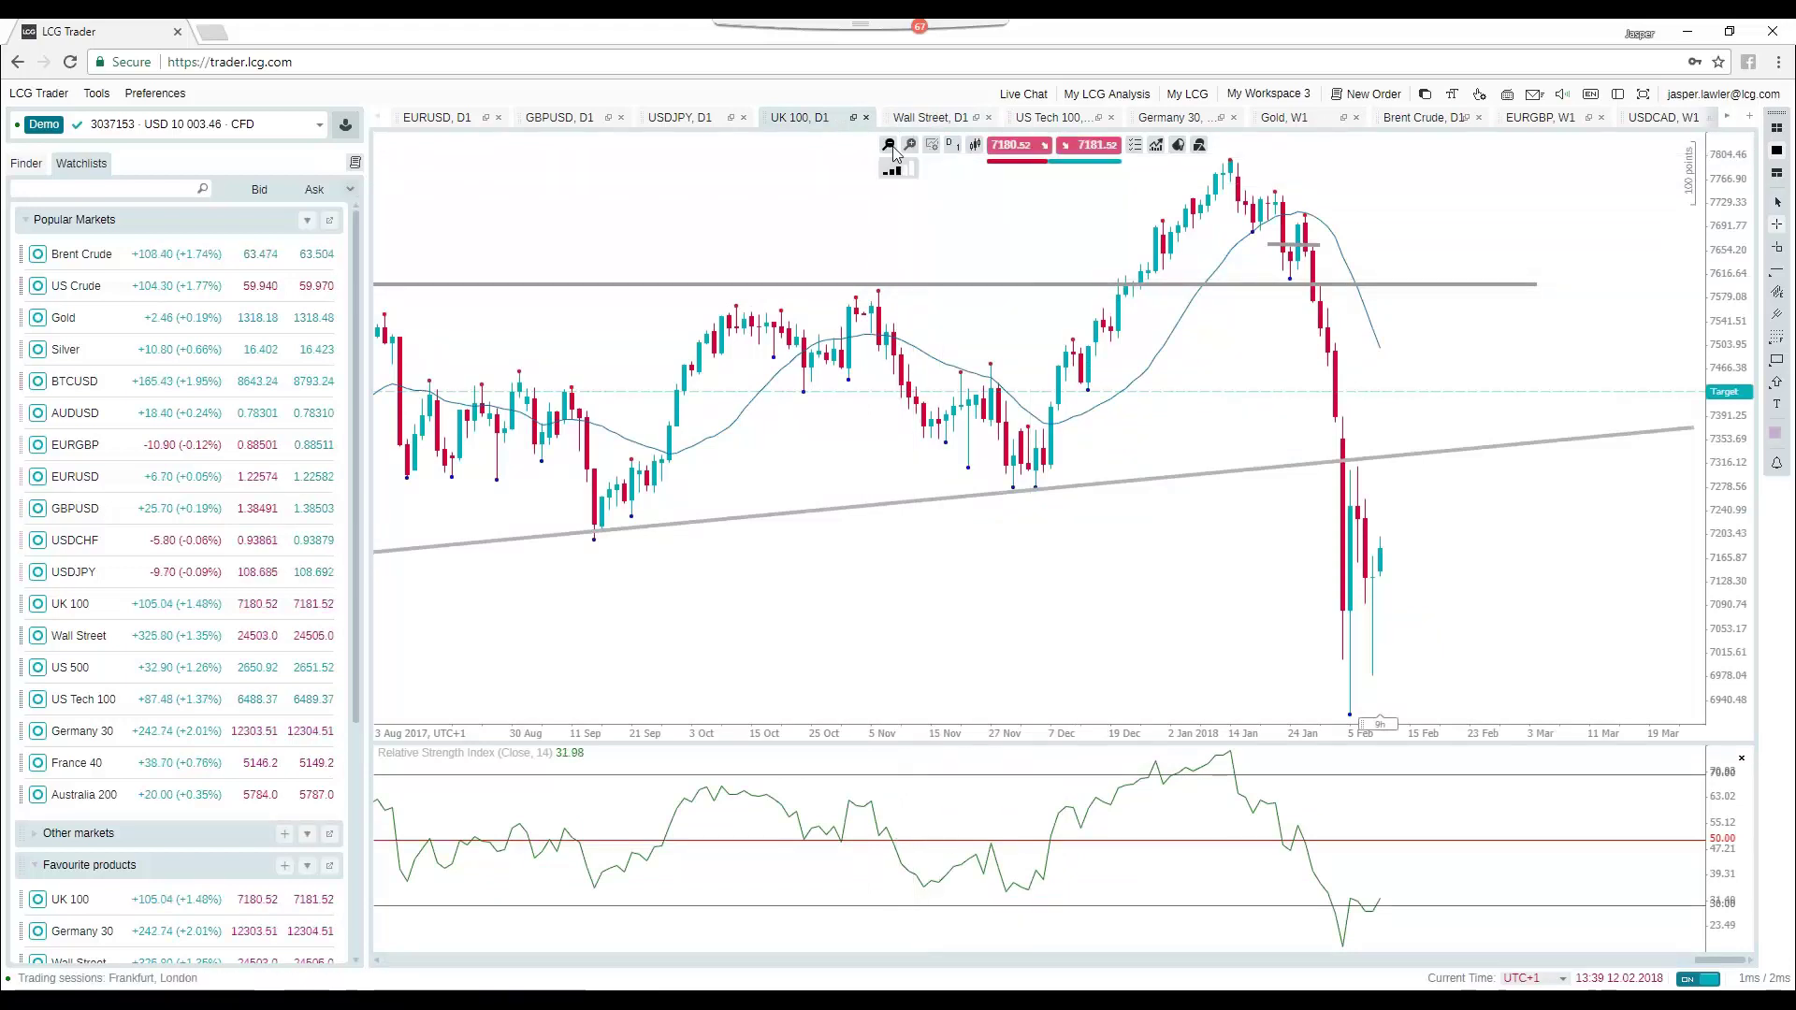
scroll(1203, 349, "down", 3)
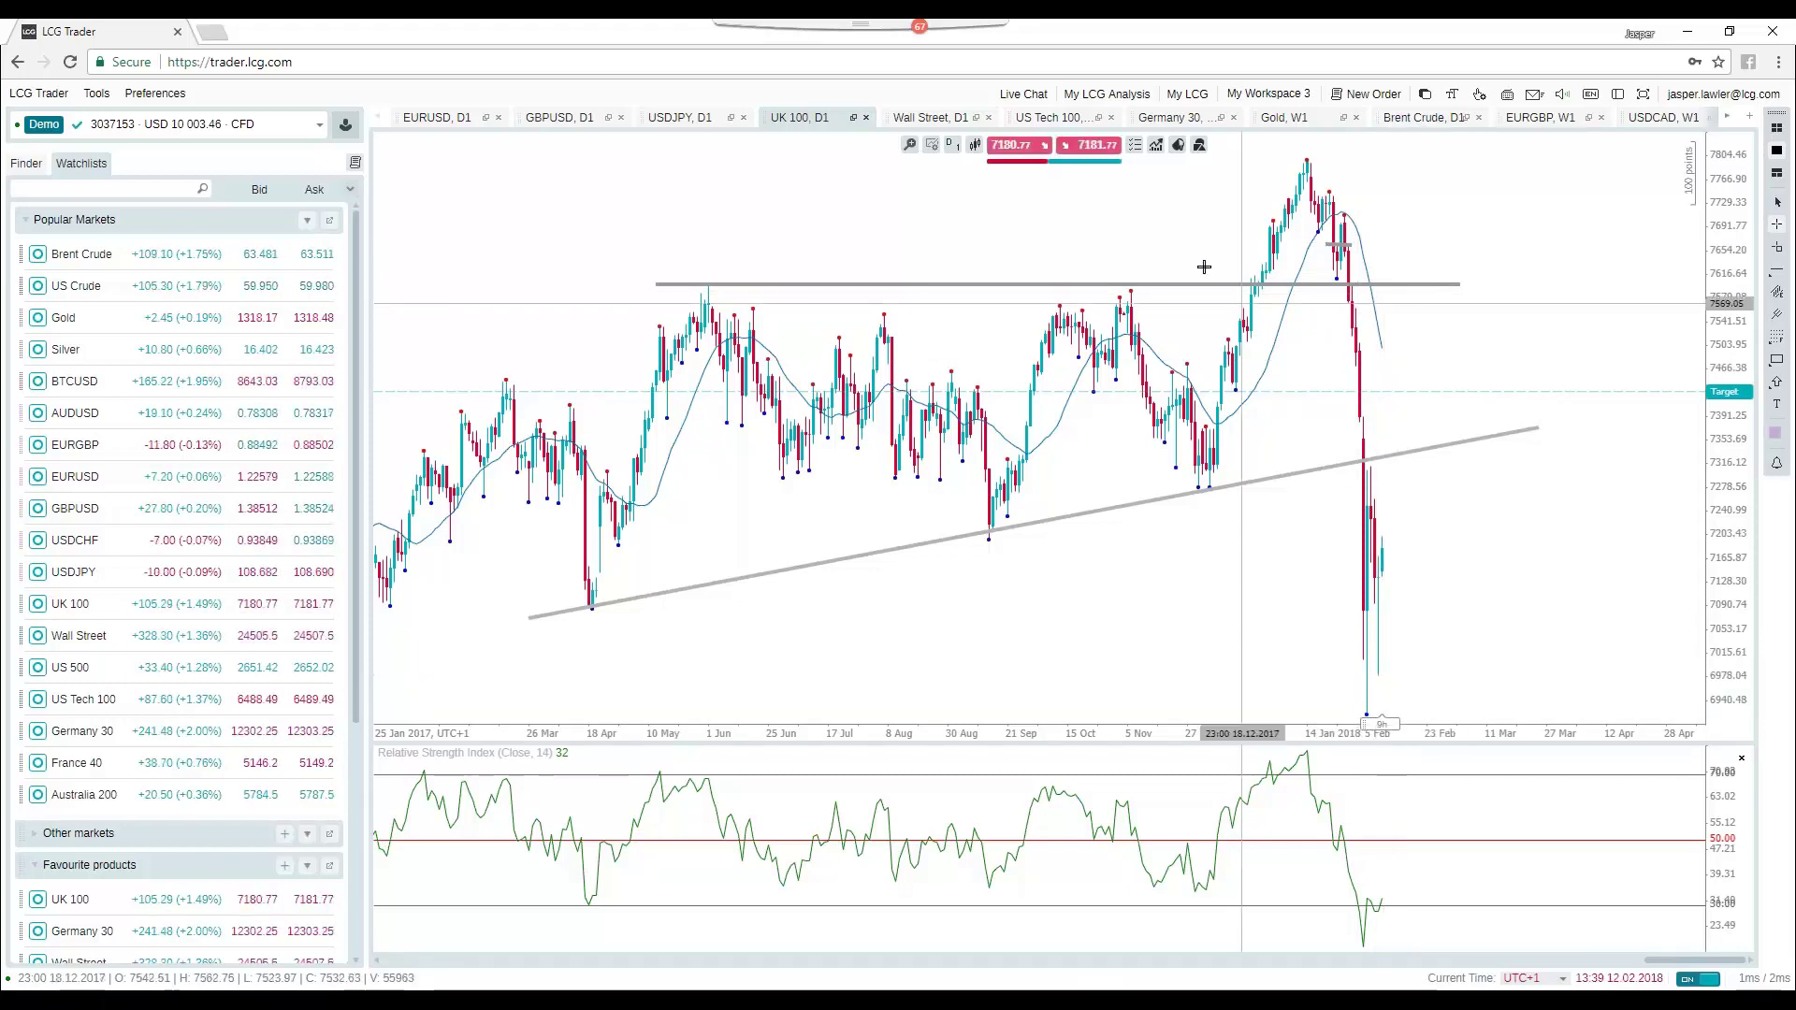
Step: Add a horizontal line at 6829.49 on the UK 100 monthly chart, then return to daily candles
left_click(952, 145)
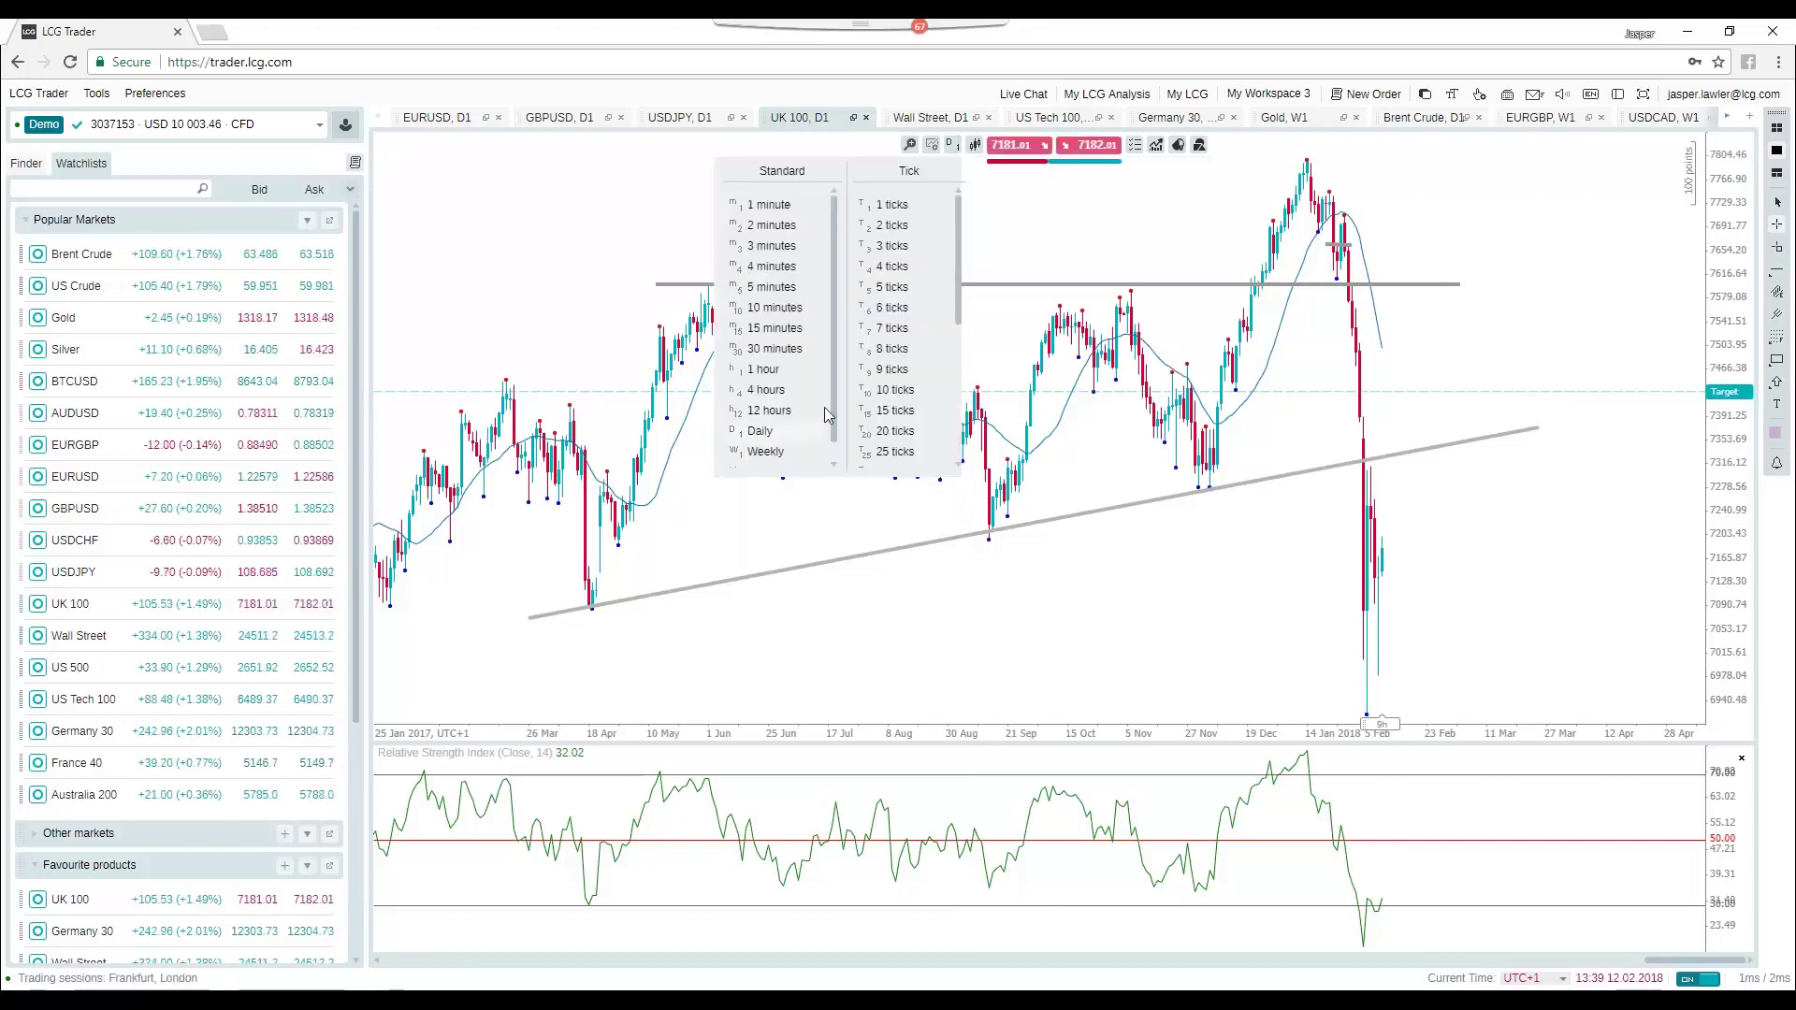
left_click(789, 454)
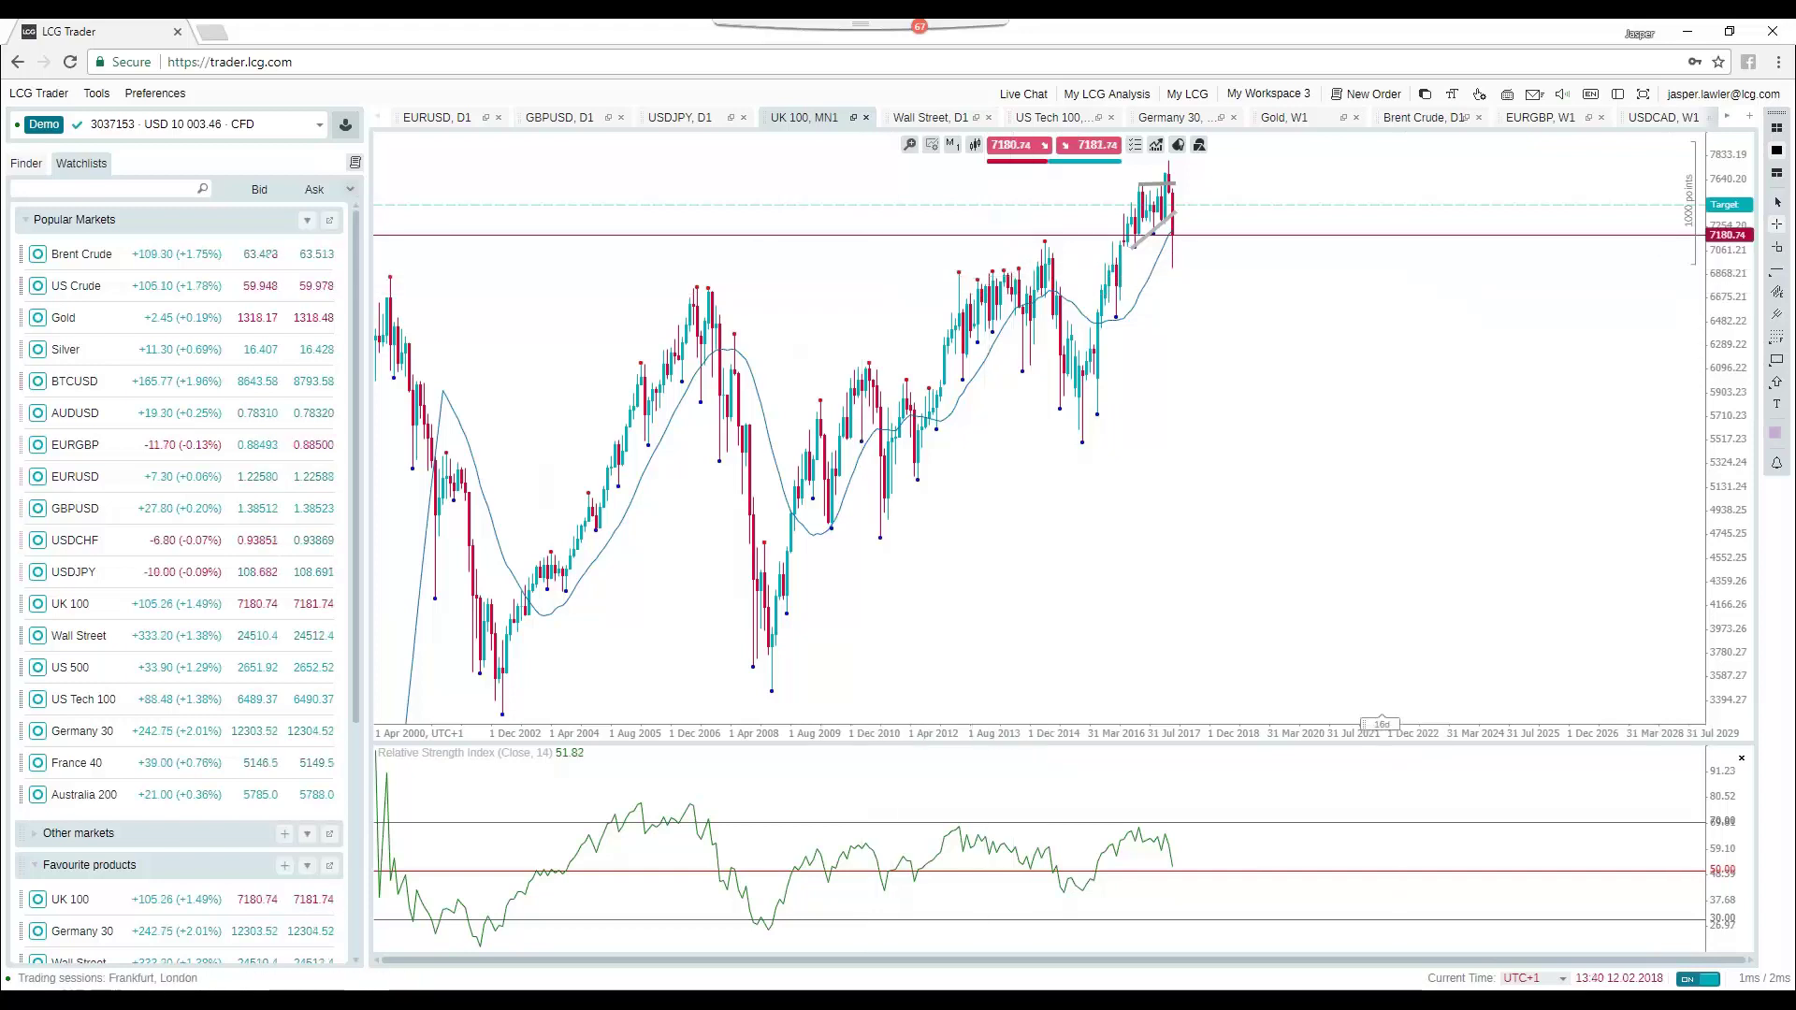
left_click(1777, 286)
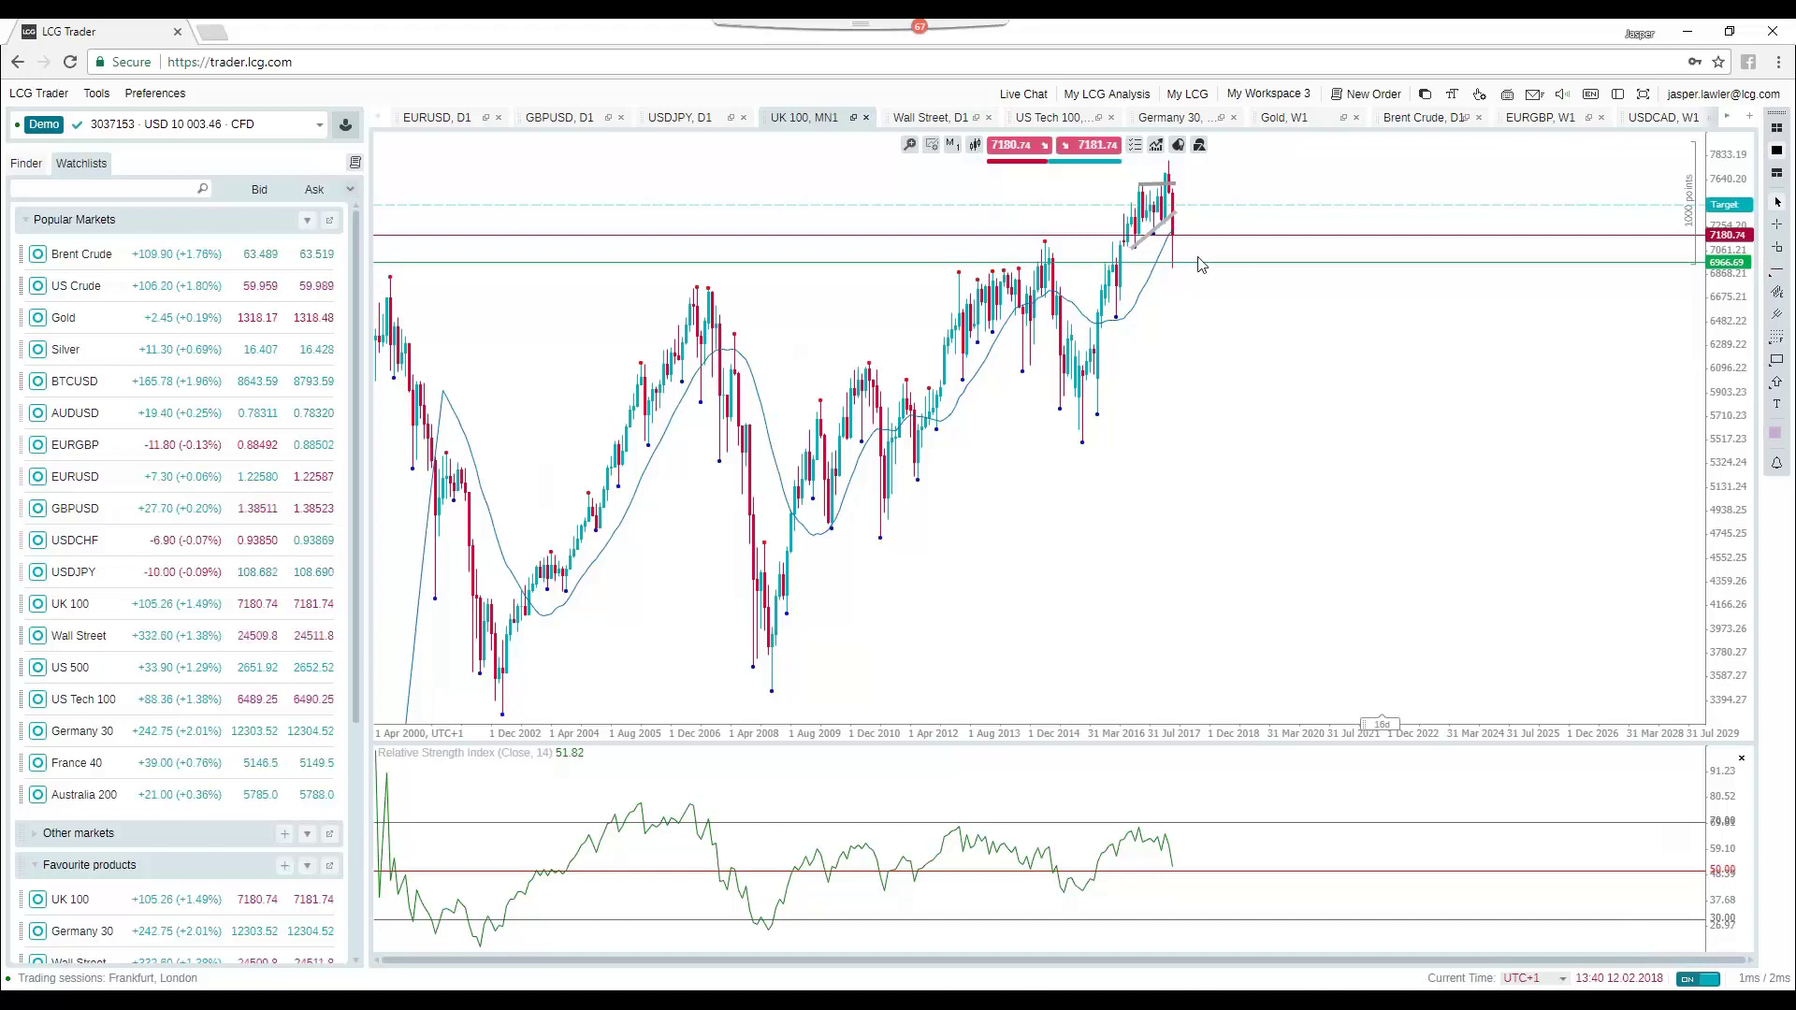
left_click_drag(1200, 264, 1210, 278)
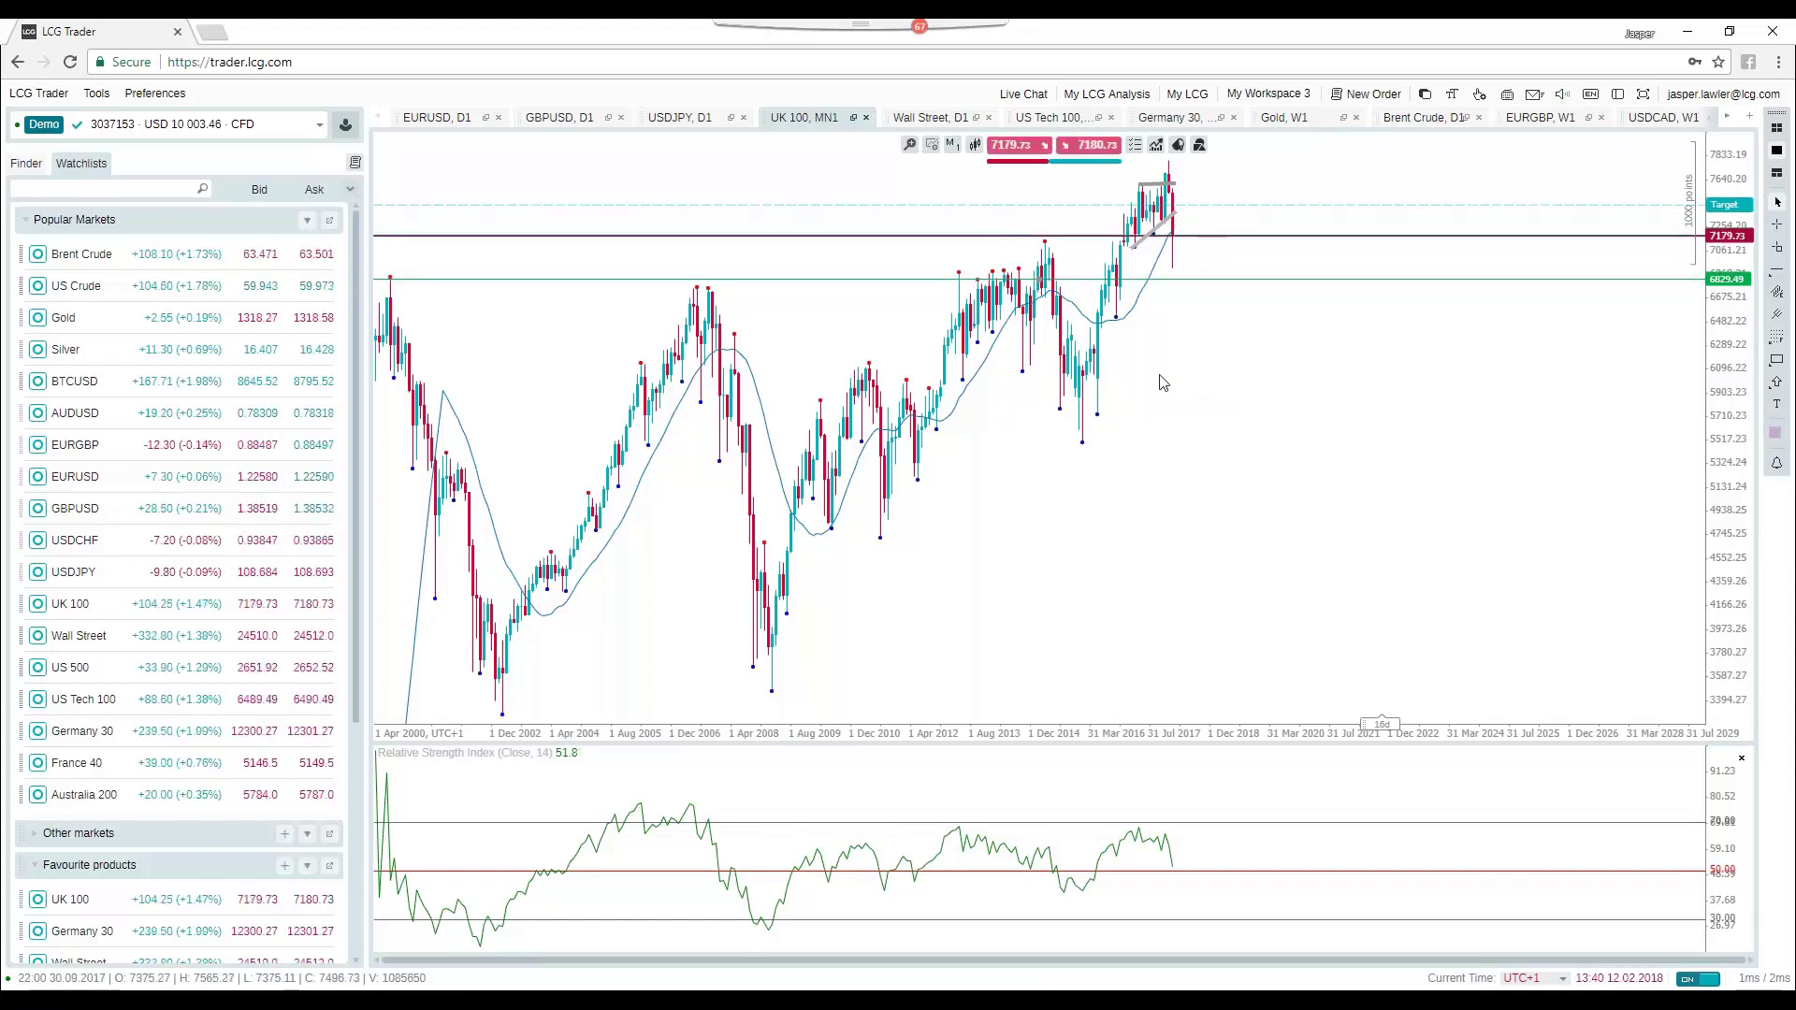
left_click(952, 144)
left_click(760, 413)
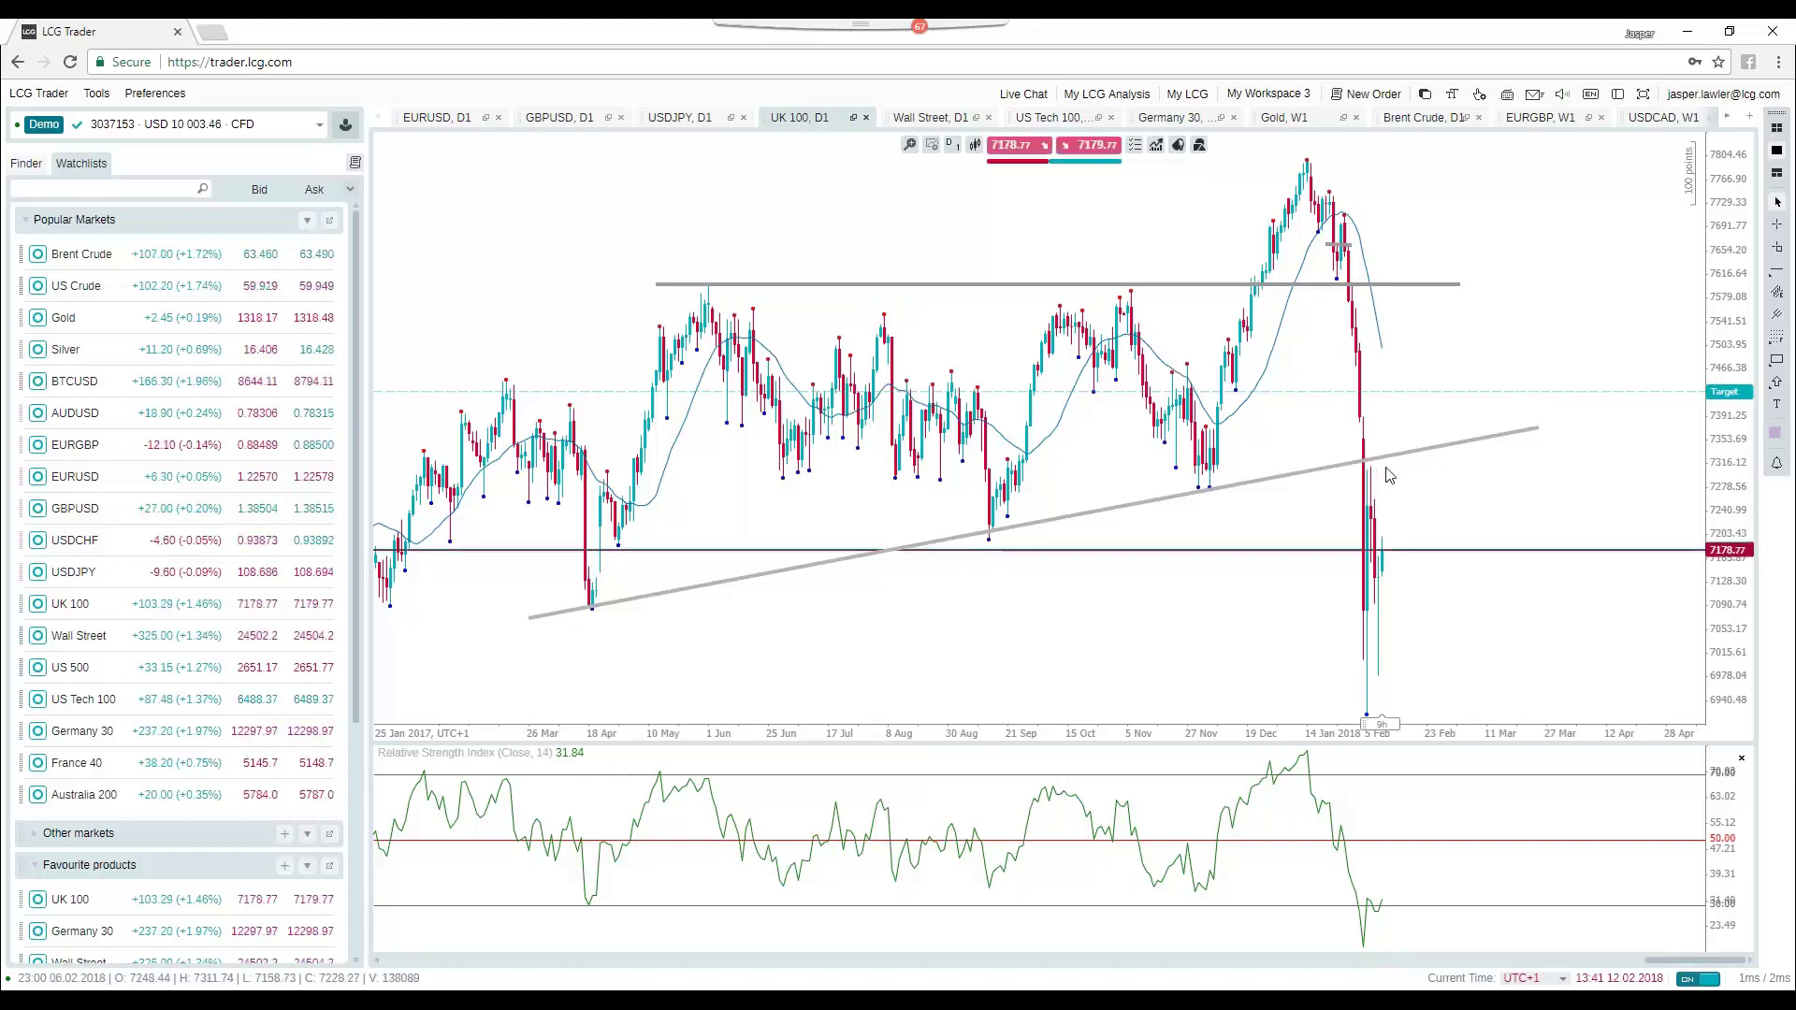
Step: Draw a horizontal support line at about 7300 on the UK 100 daily chart
left_click(1776, 271)
left_click(1665, 293)
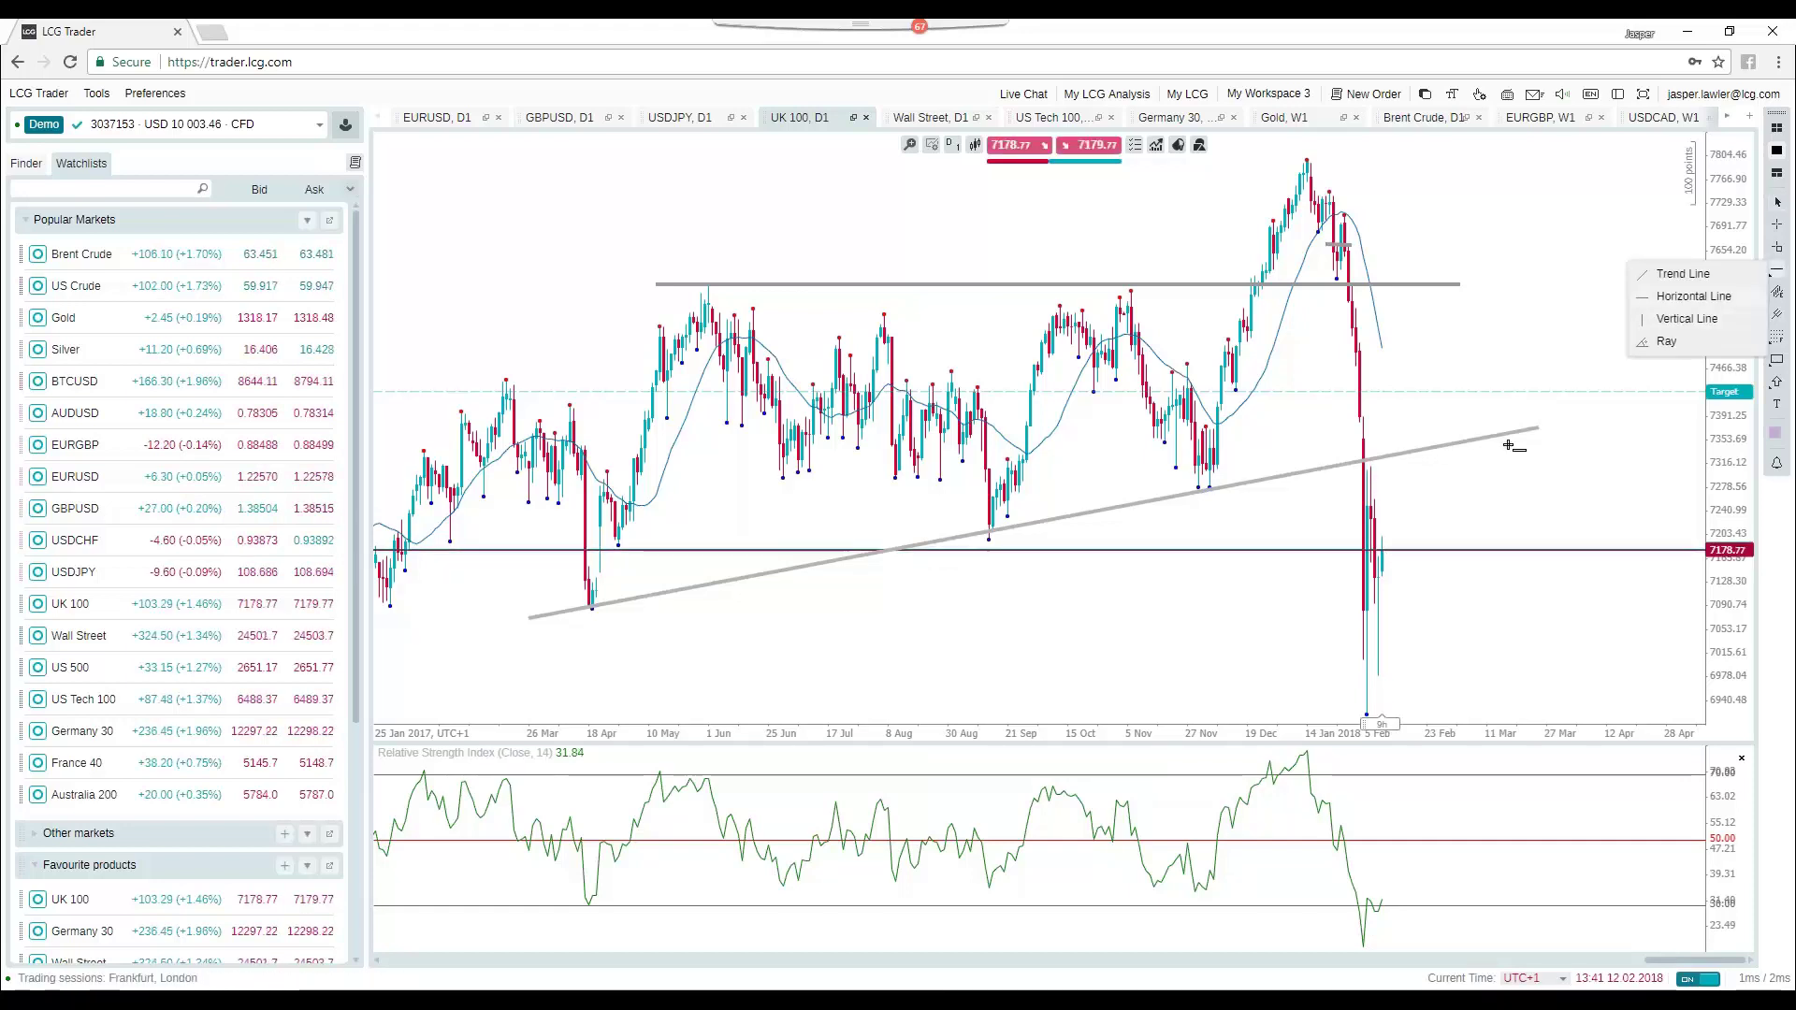
left_click(1484, 470)
left_click_drag(1484, 470, 1489, 473)
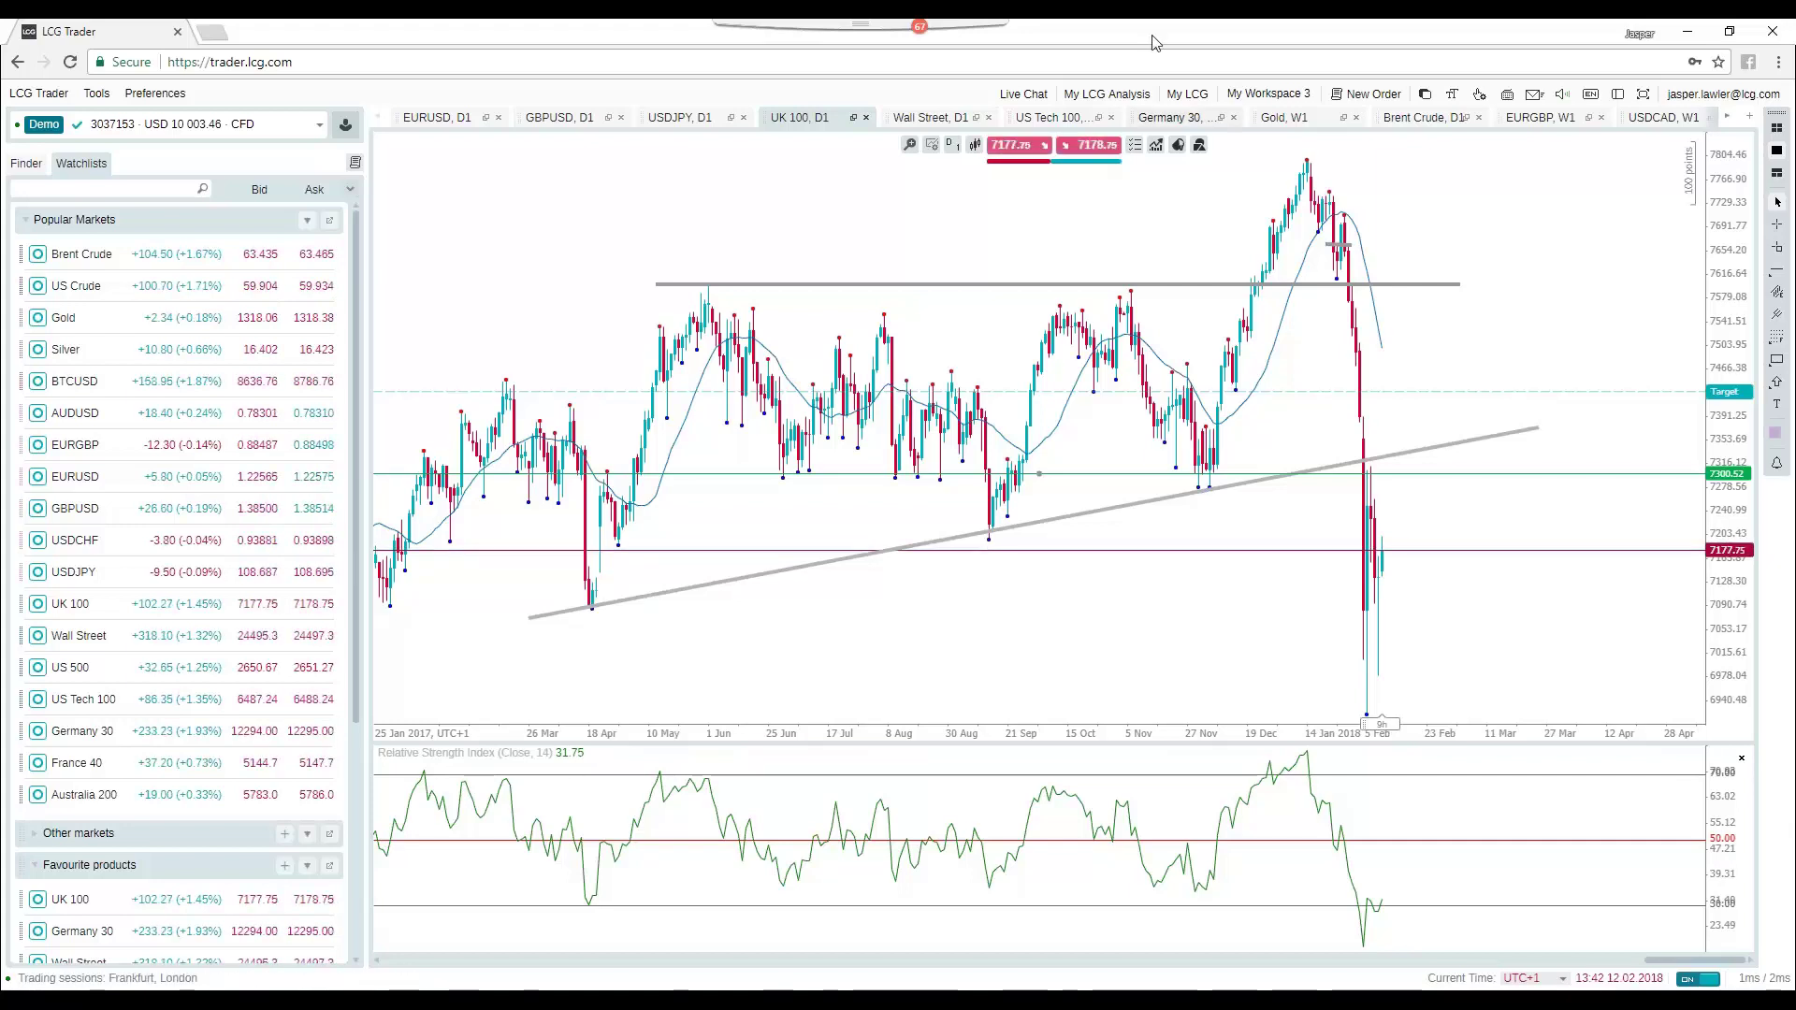
Step: Open the Germany 30 chart and adjust its zoom
left_click(1173, 117)
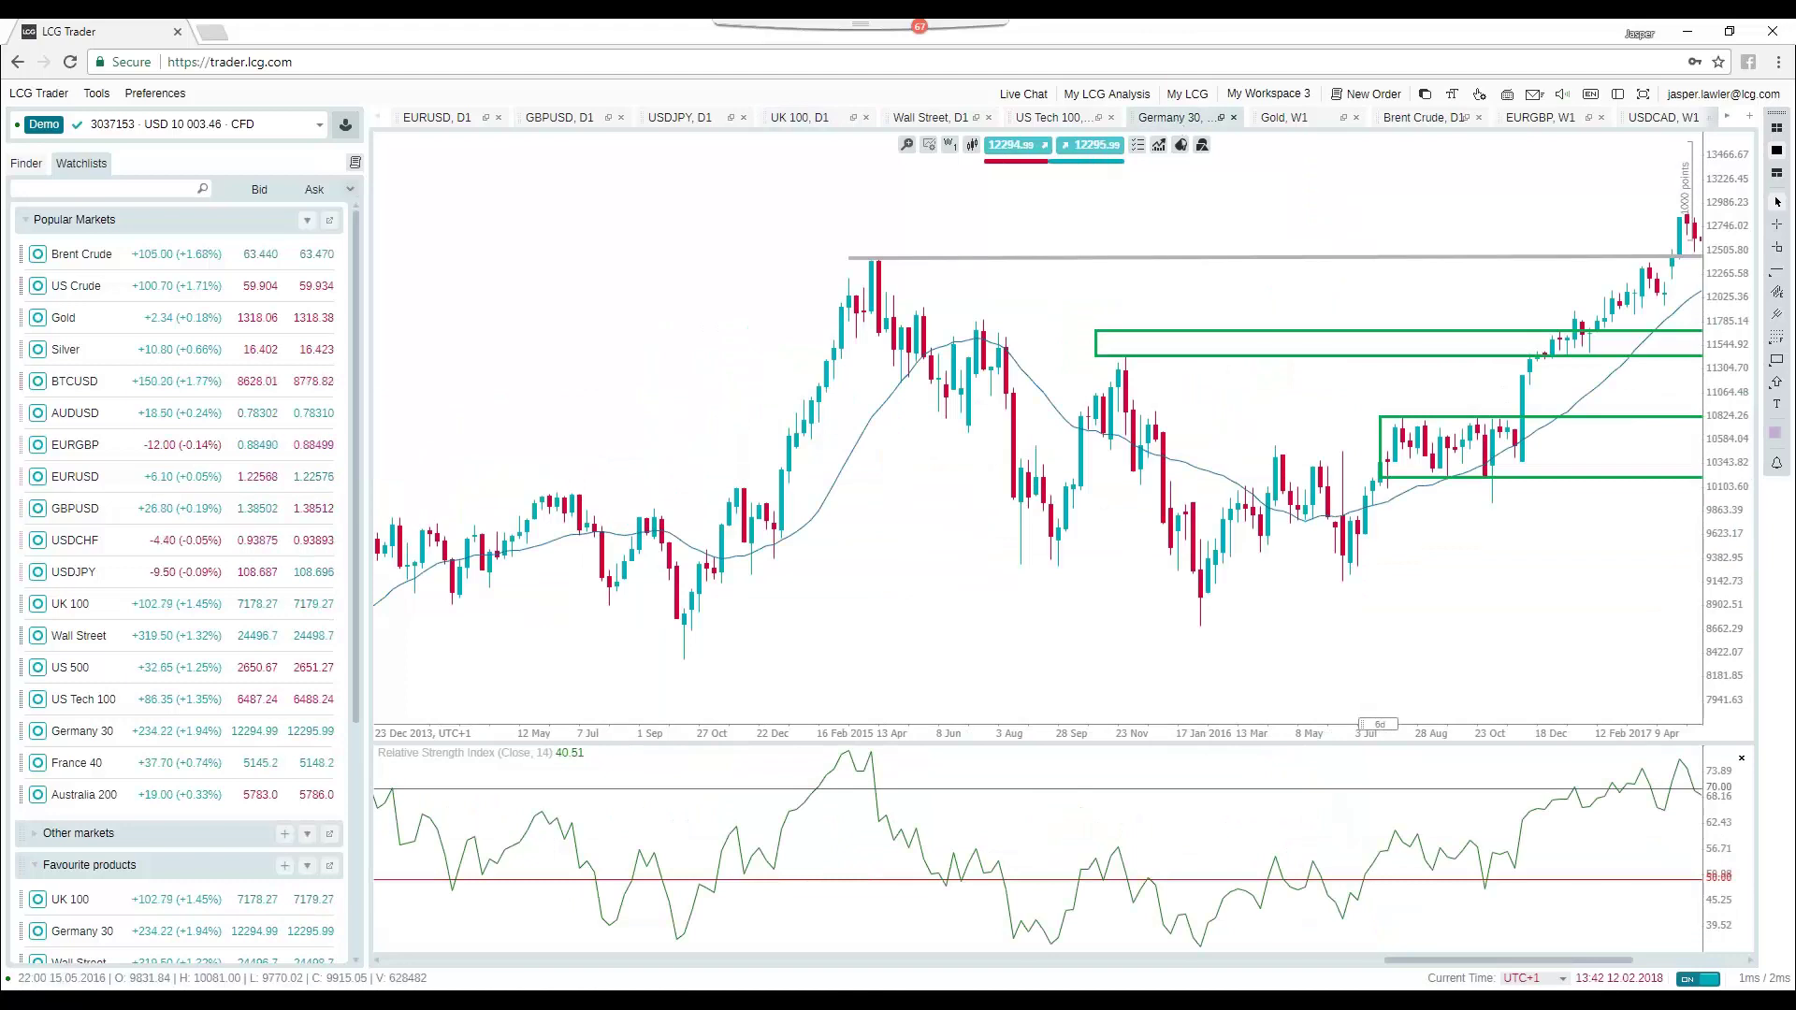
scroll(1276, 510, "down", 5)
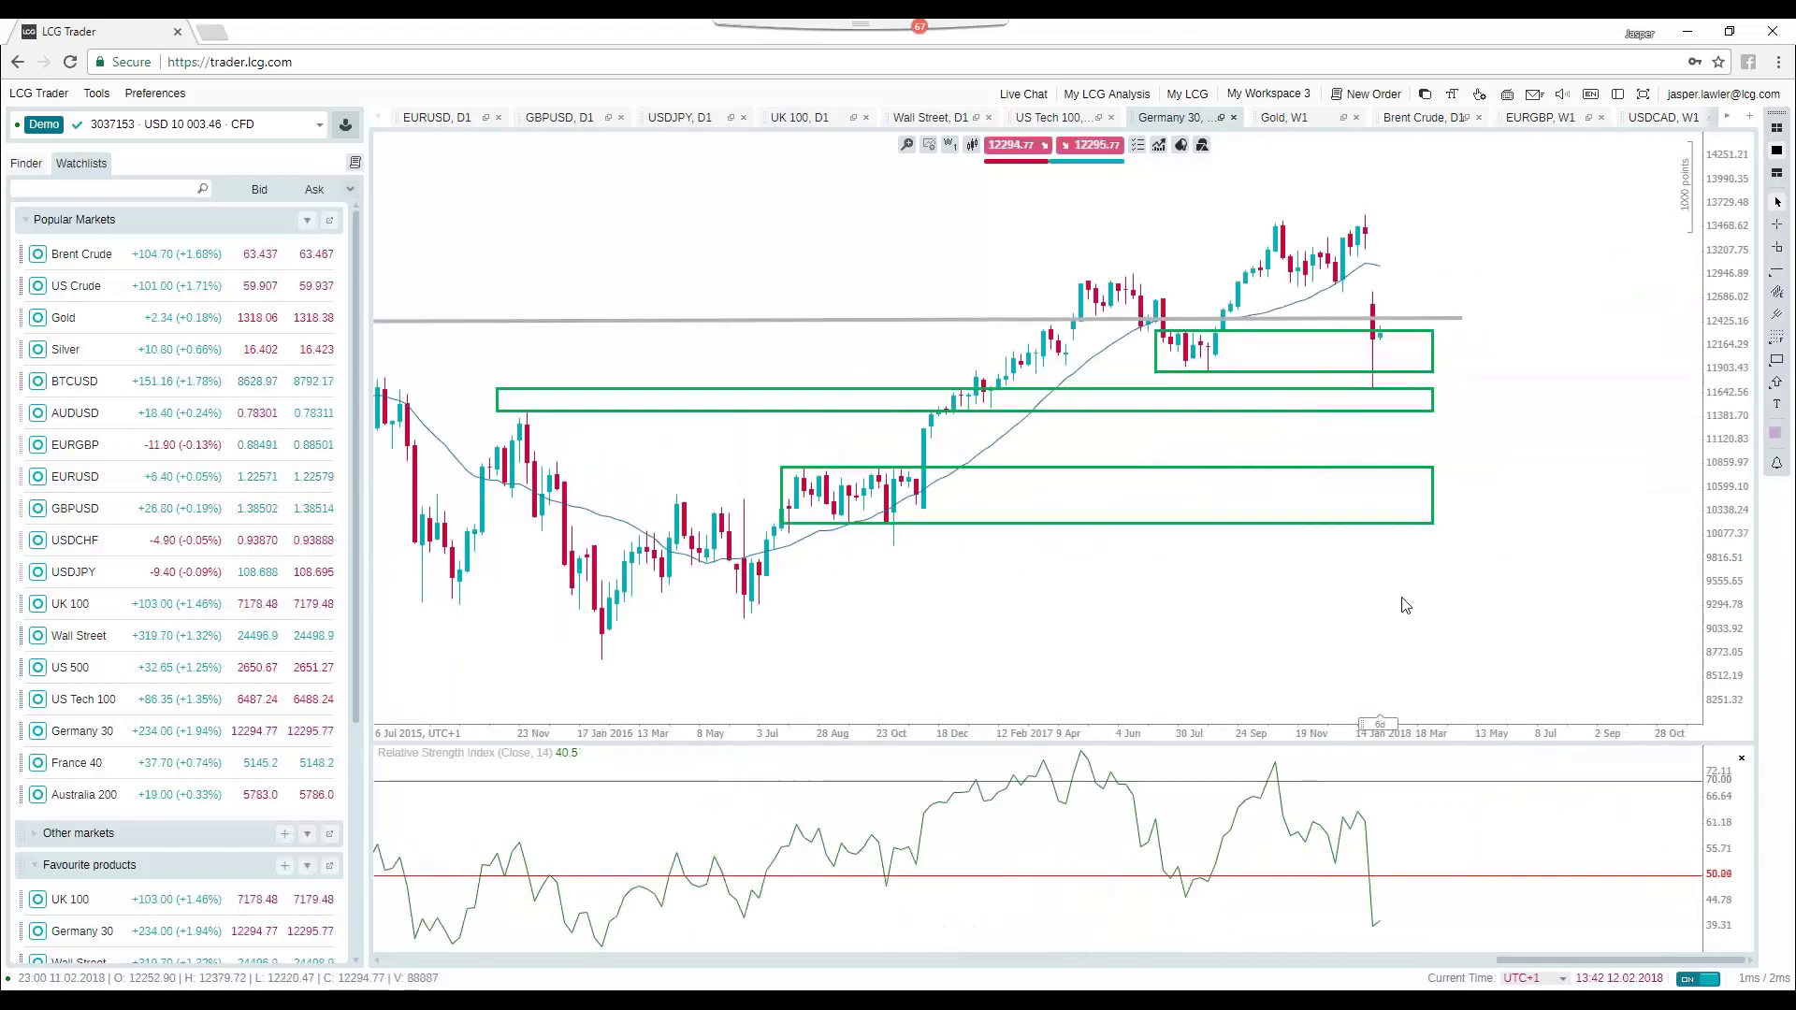
scroll(1391, 589, "up", 2)
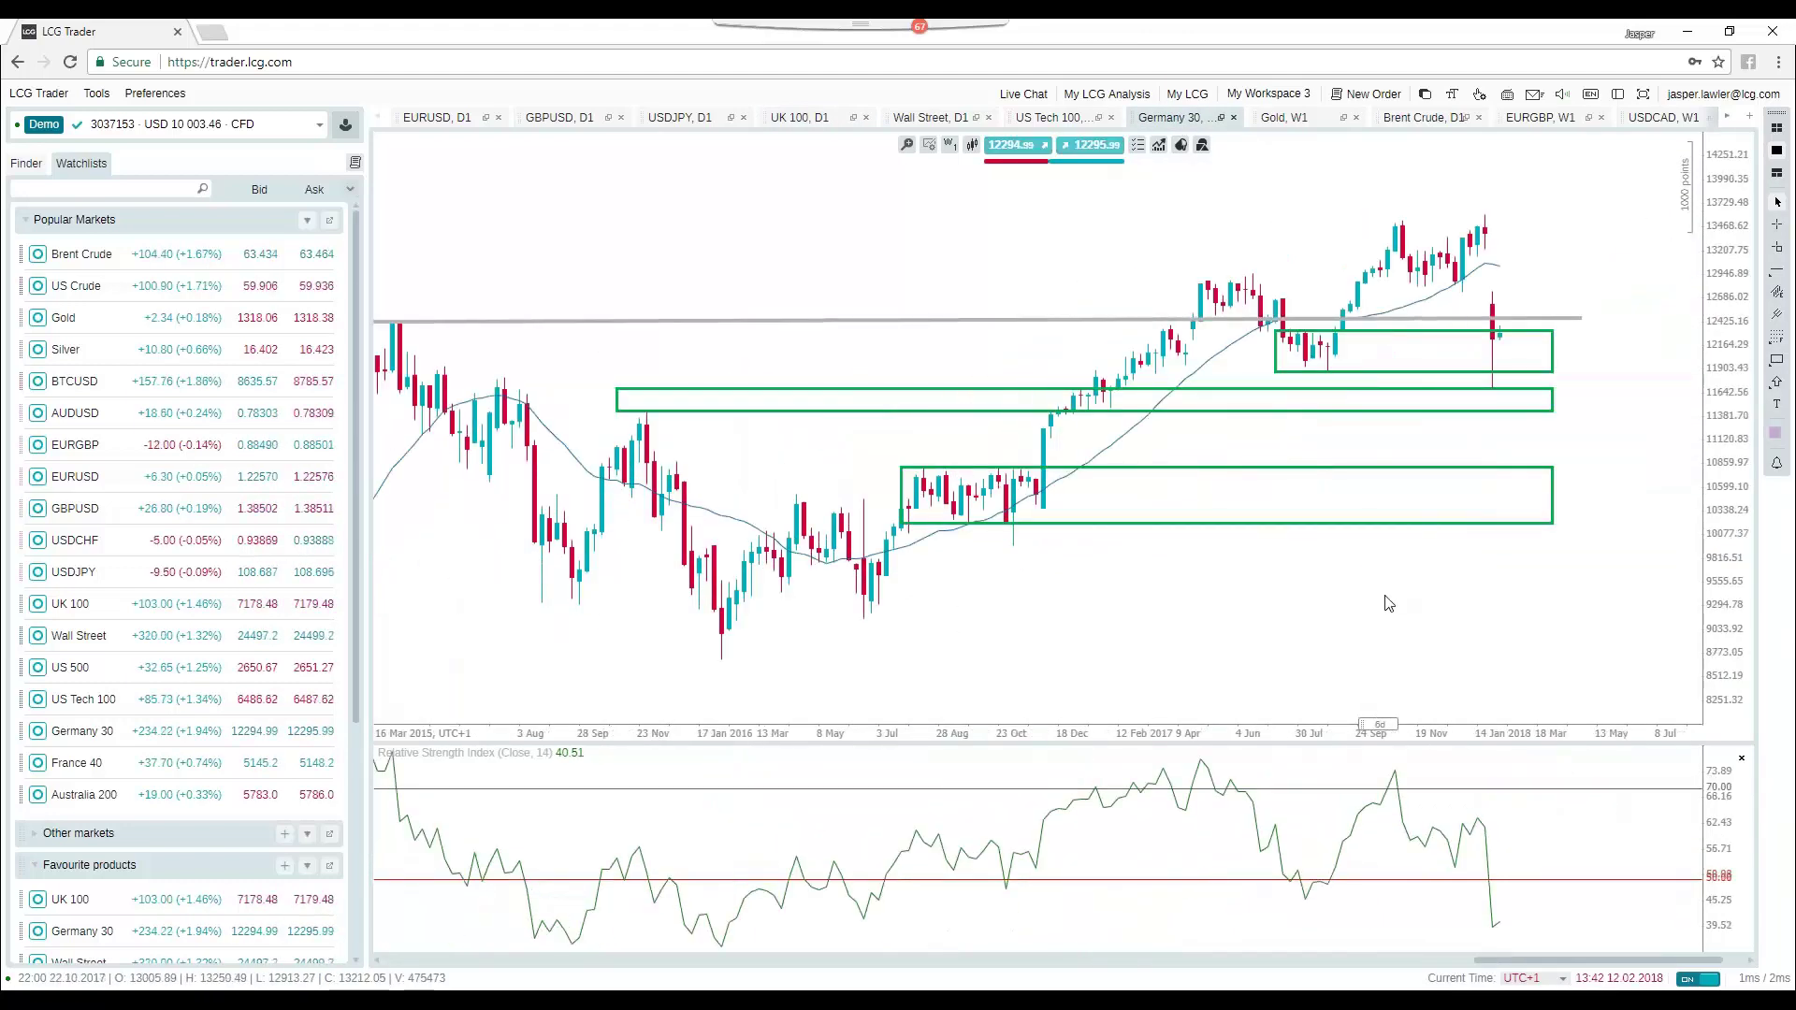
scroll(1389, 603, "up", 2)
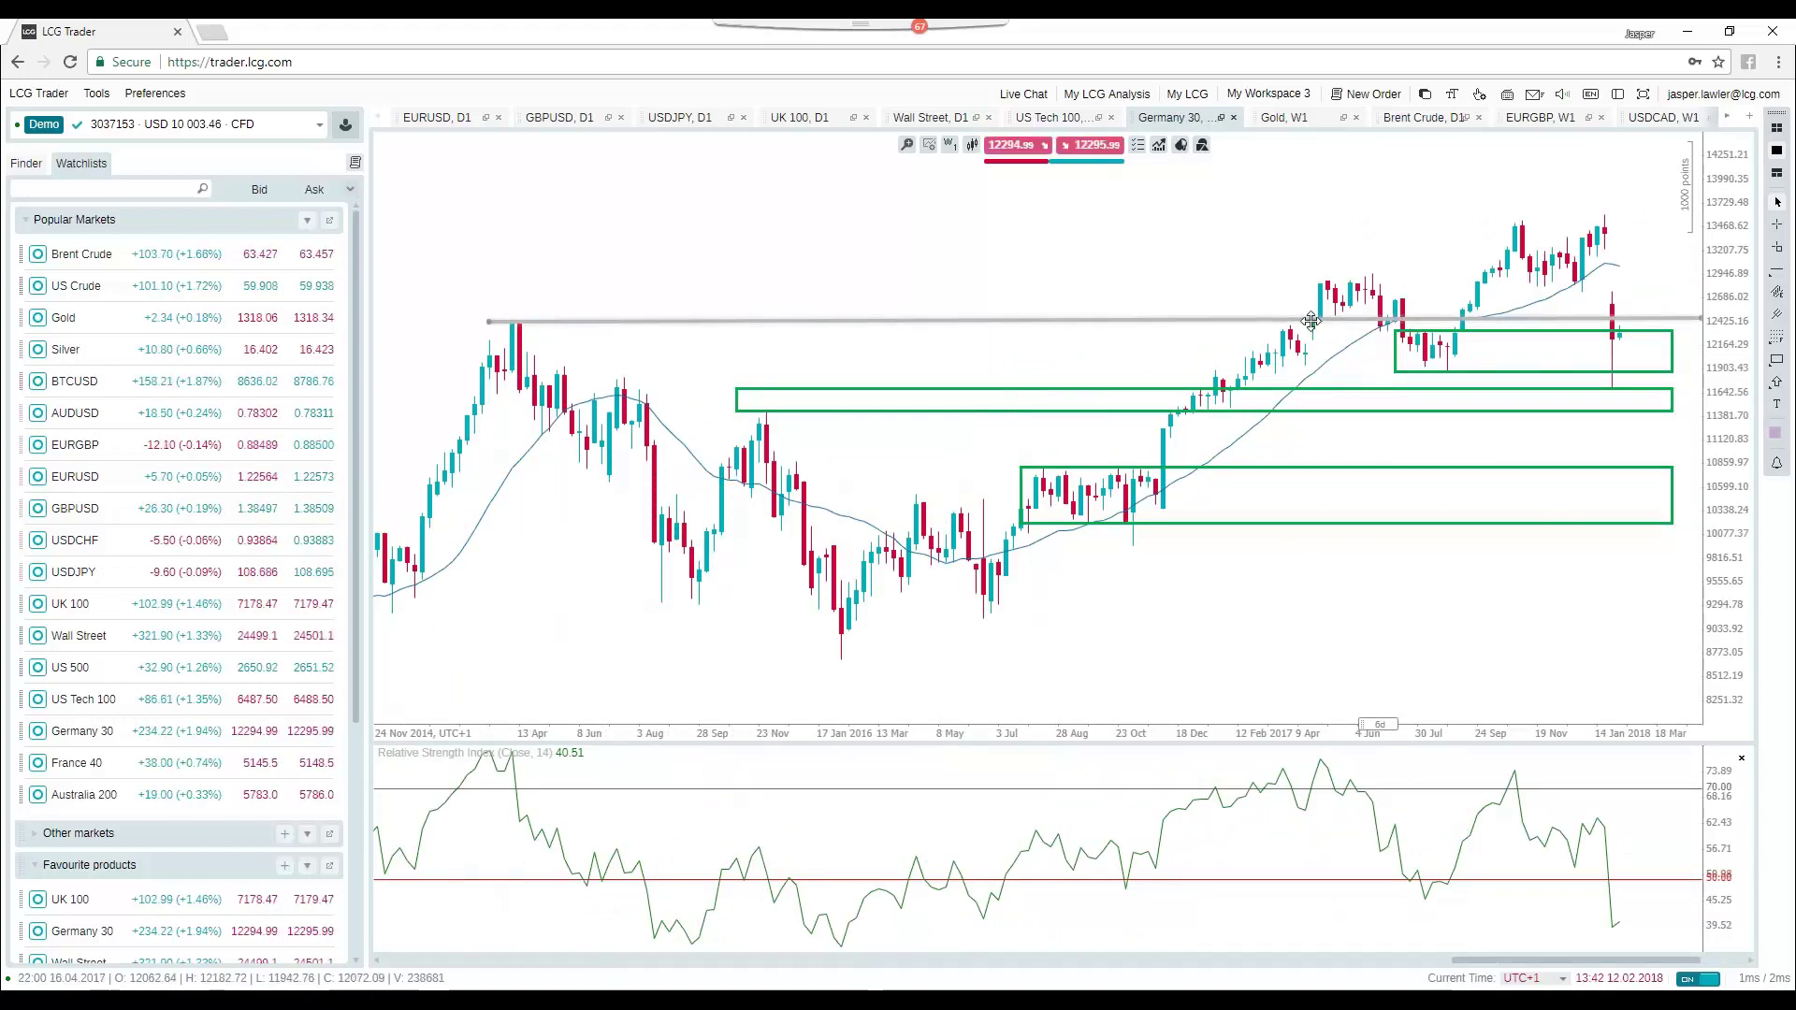
Step: Stretch the middle green zone box upward so its top edge sits higher
left_click(1395, 346)
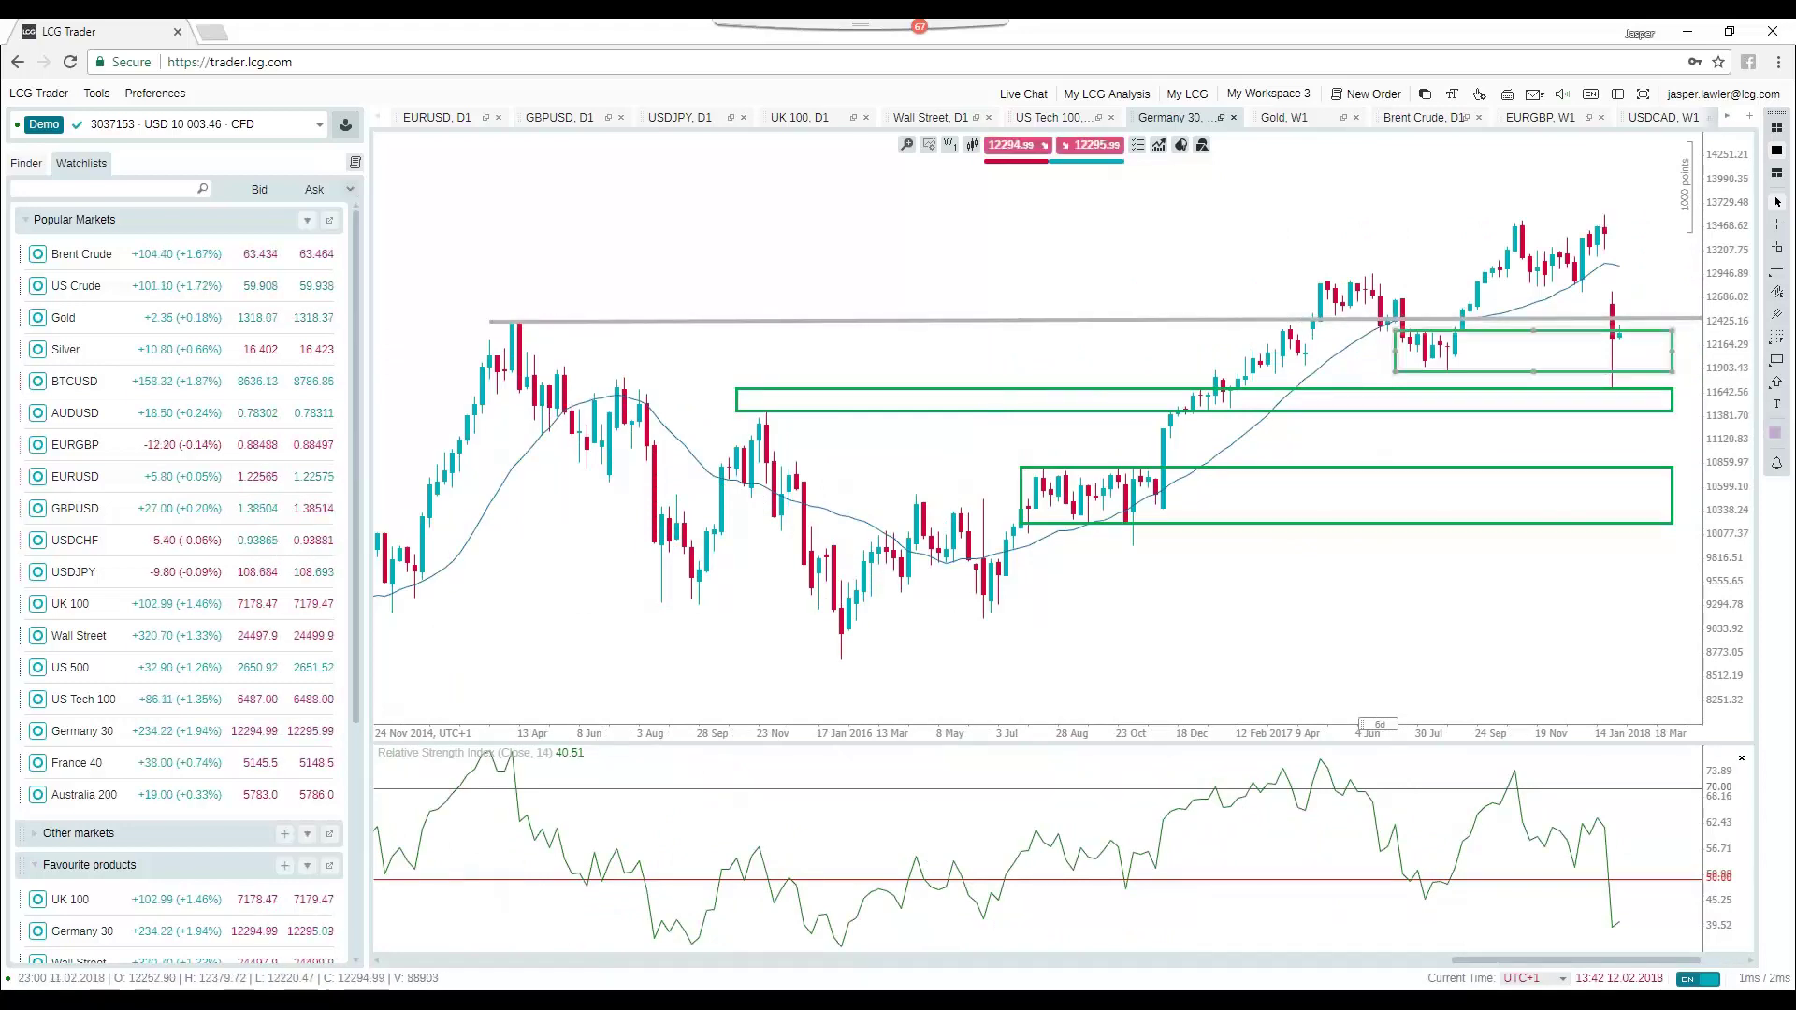
scroll(1482, 523, "down", 2)
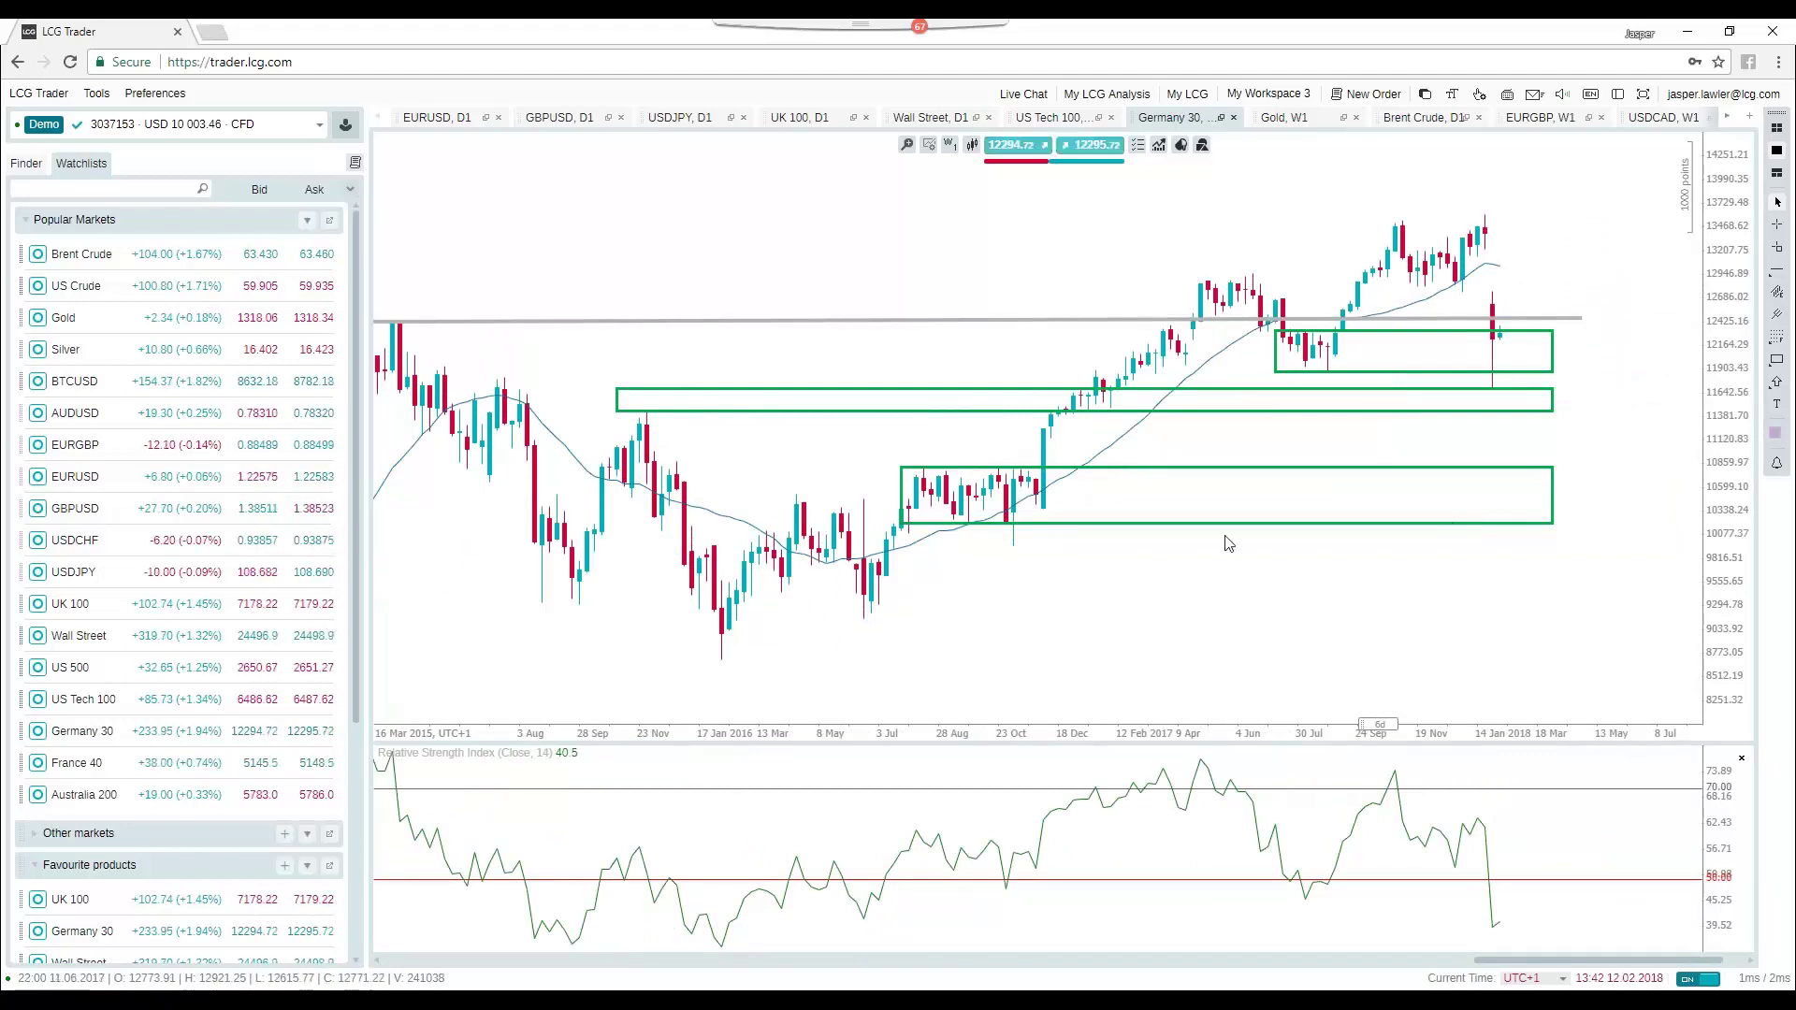
left_click(1474, 318)
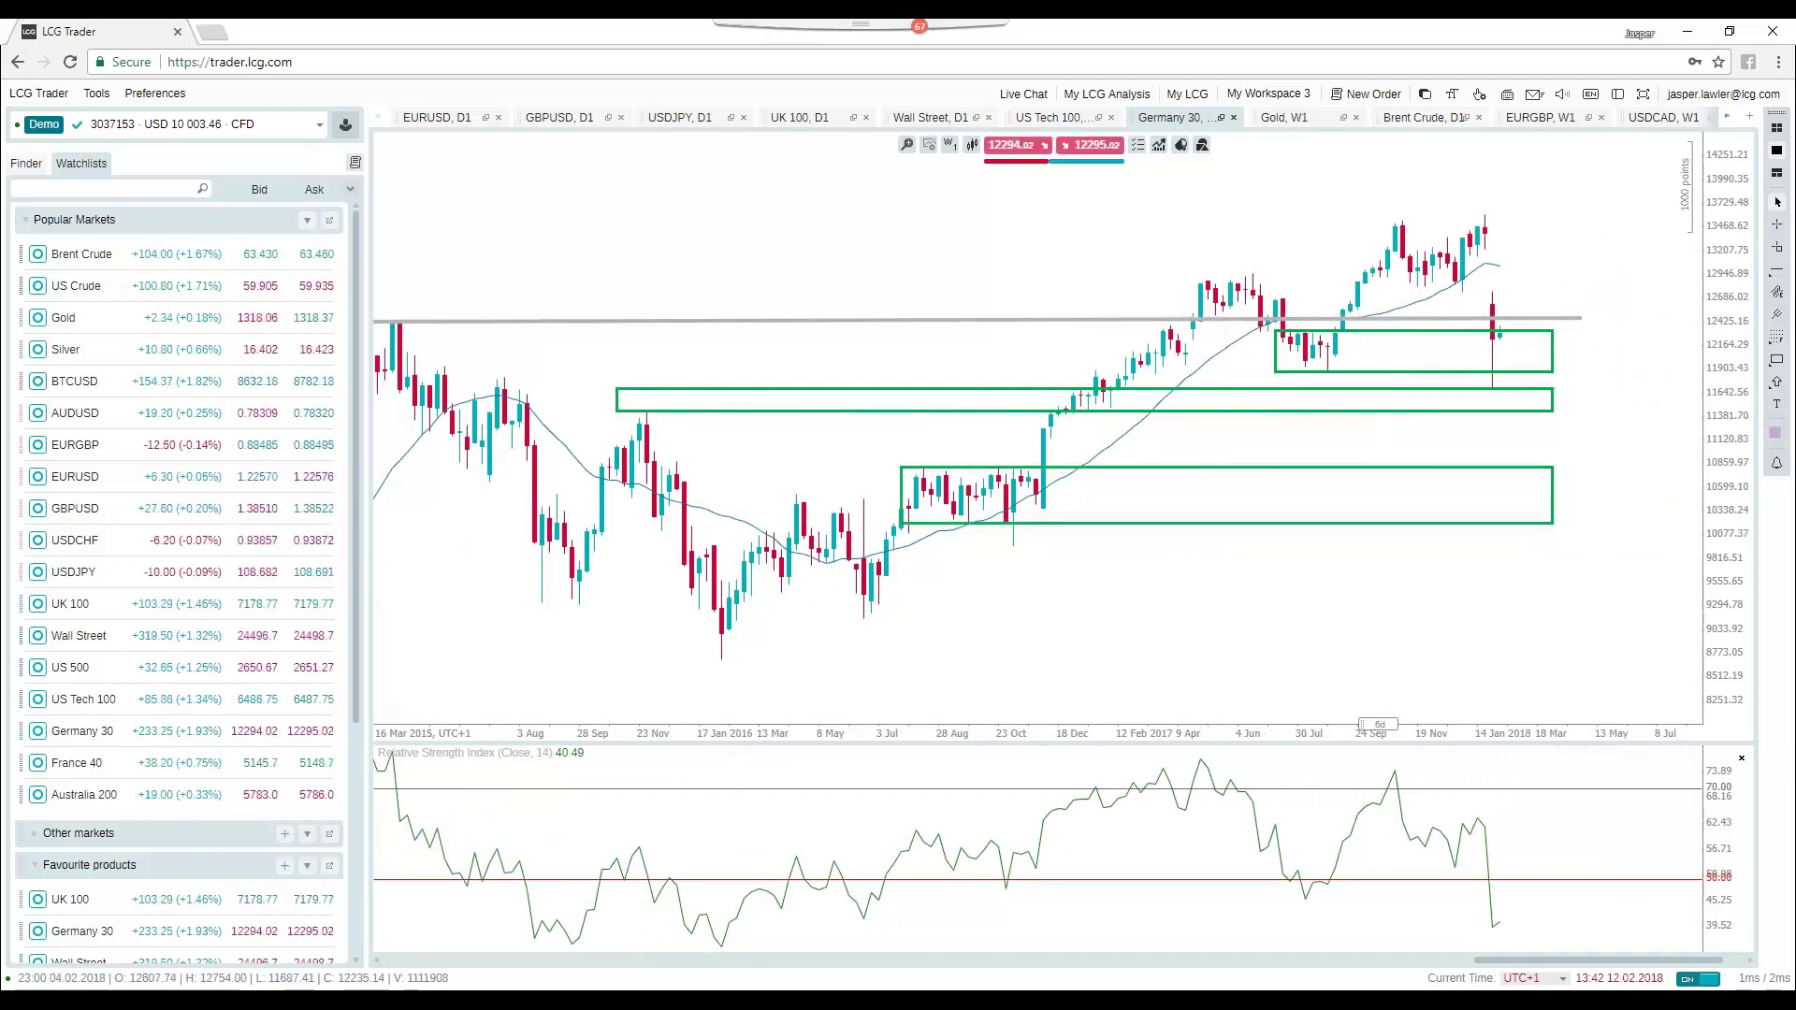
left_click(1494, 388)
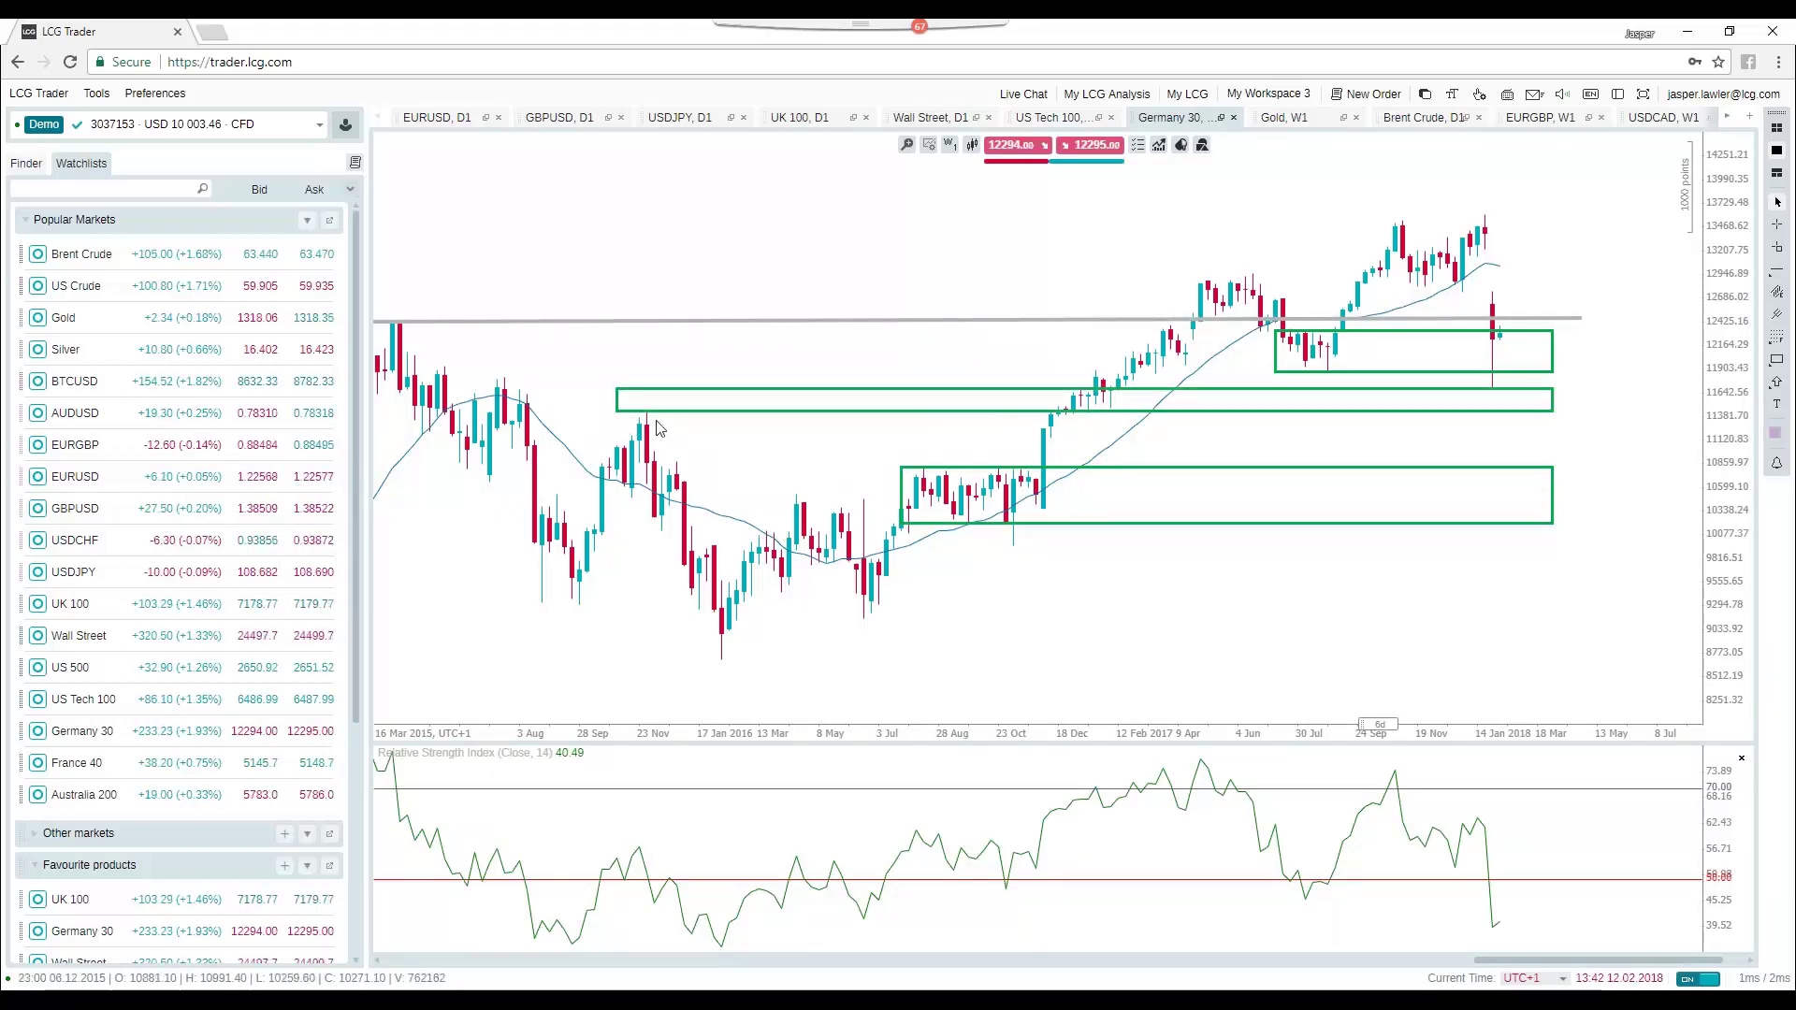
left_click(1489, 392)
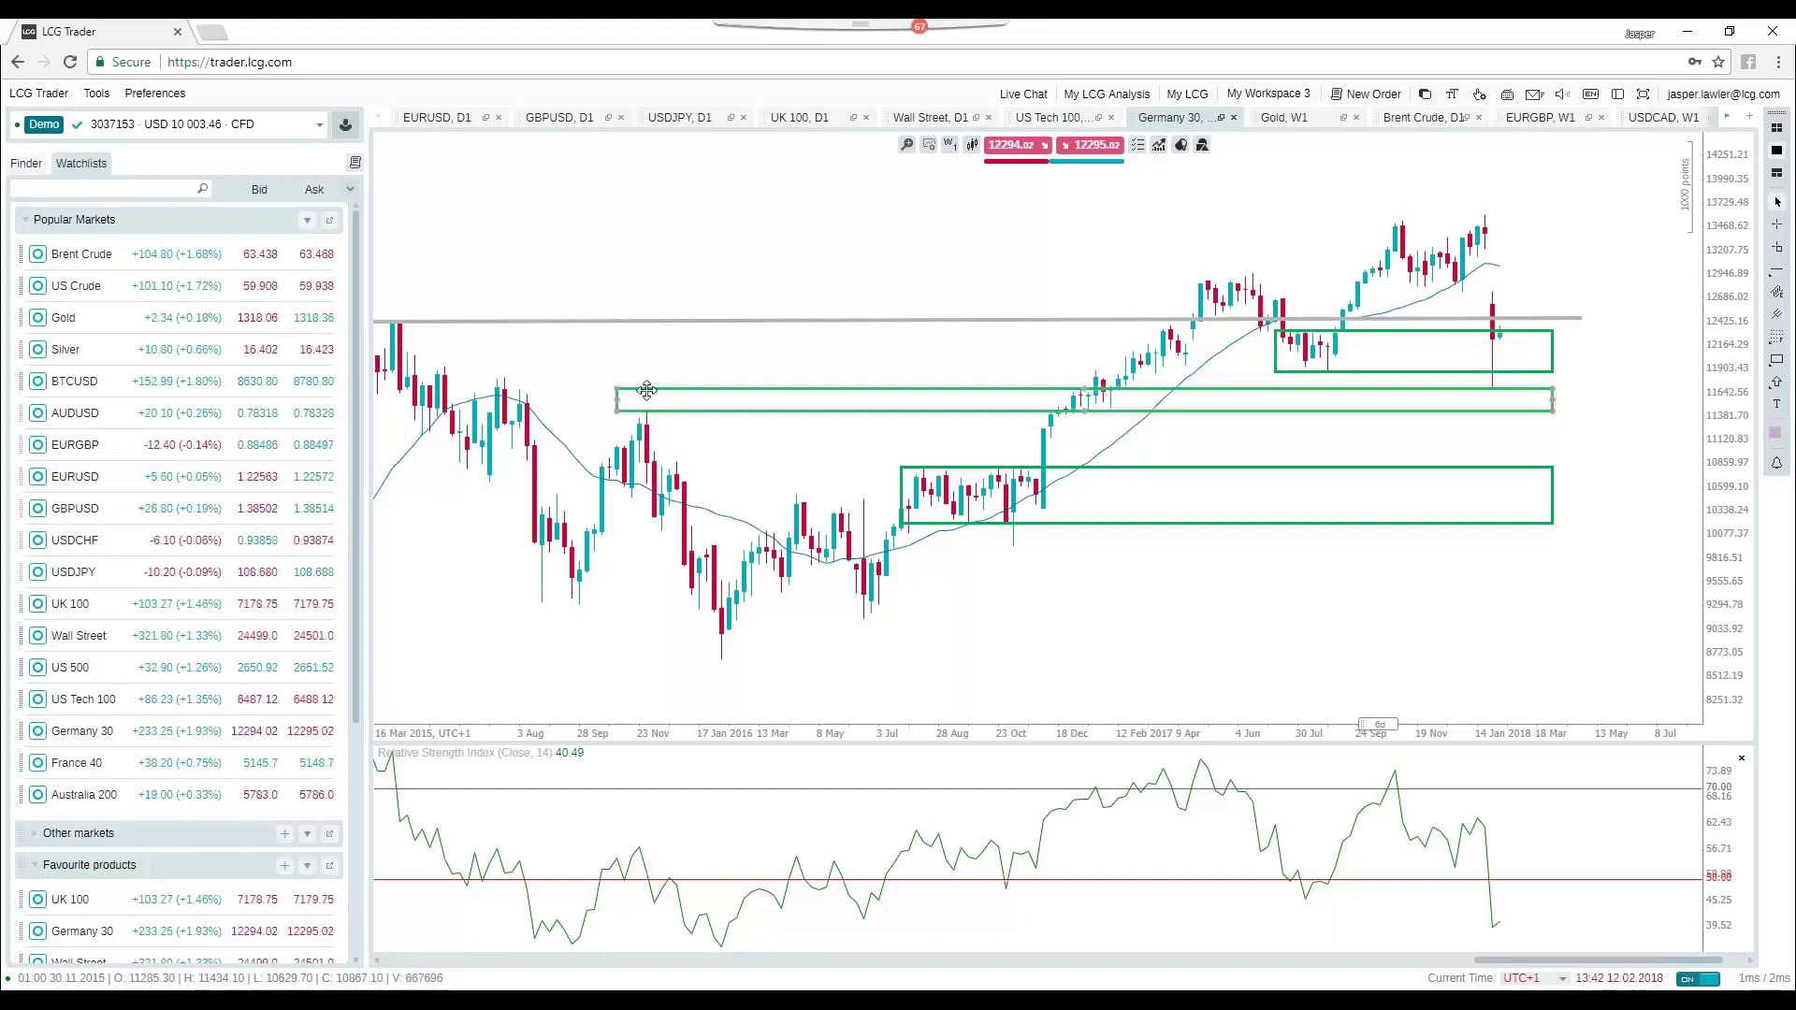
left_click_drag(617, 390, 639, 371)
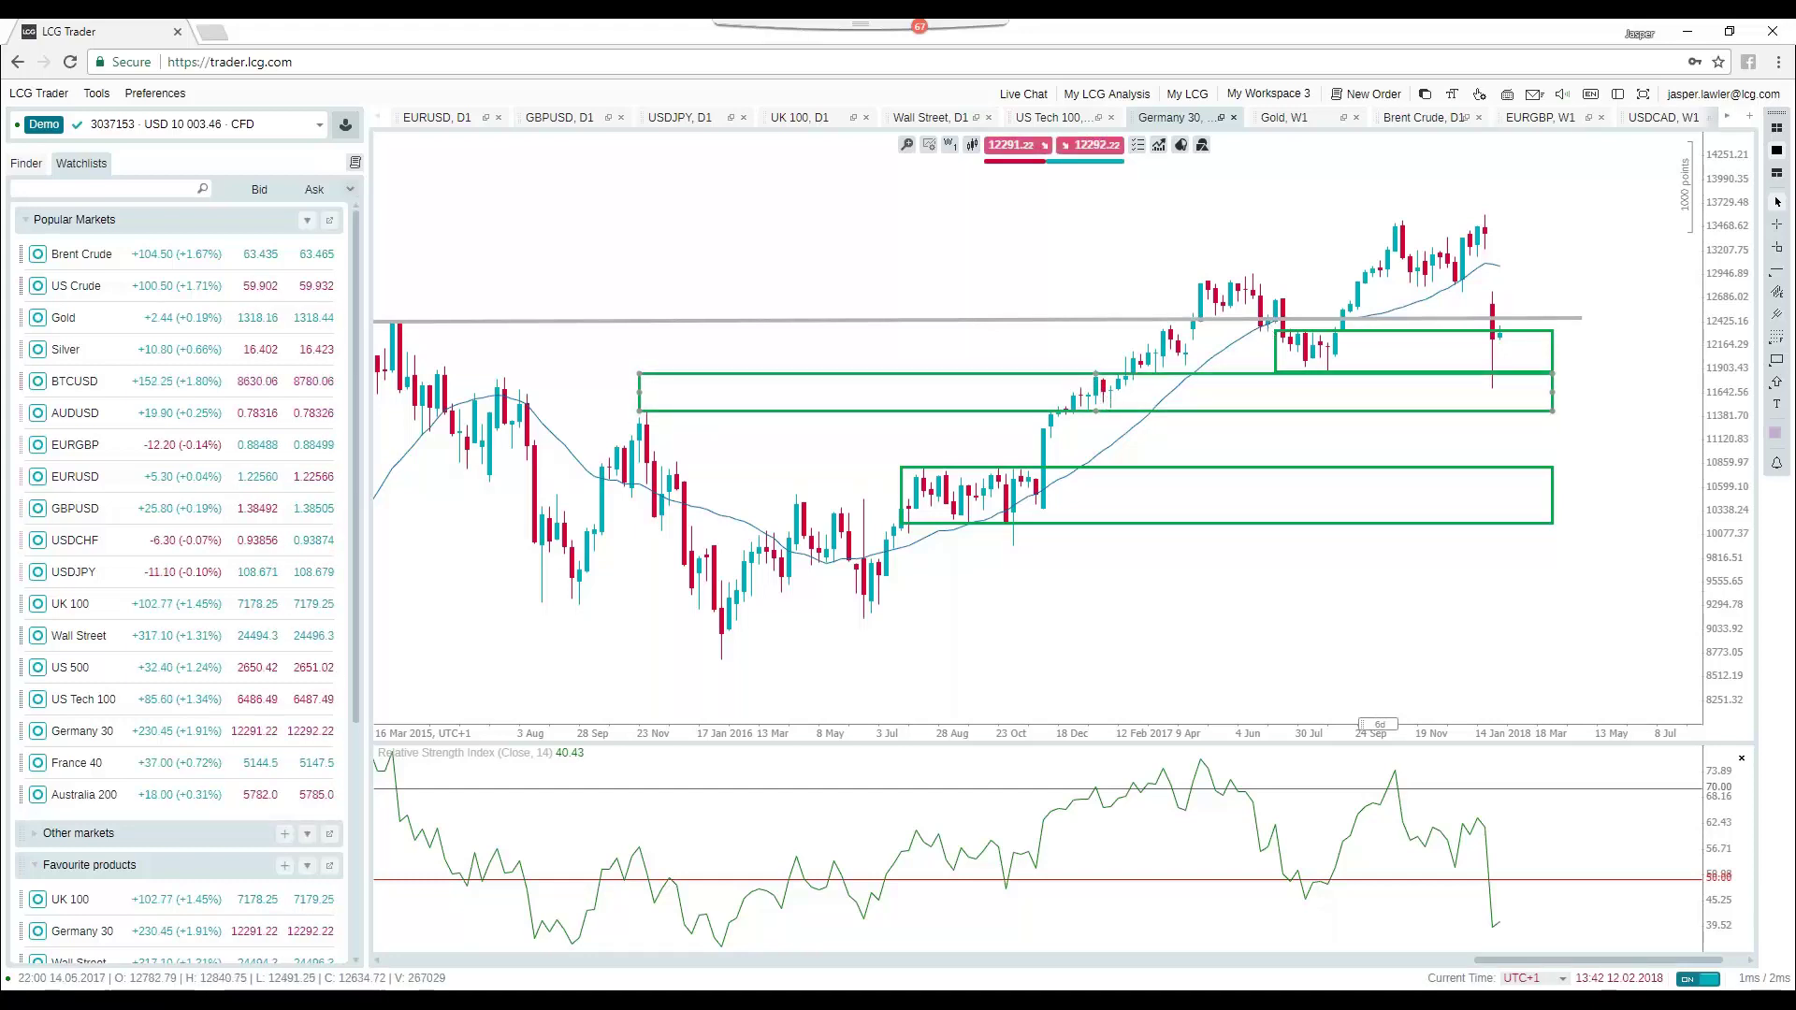
left_click(1284, 363)
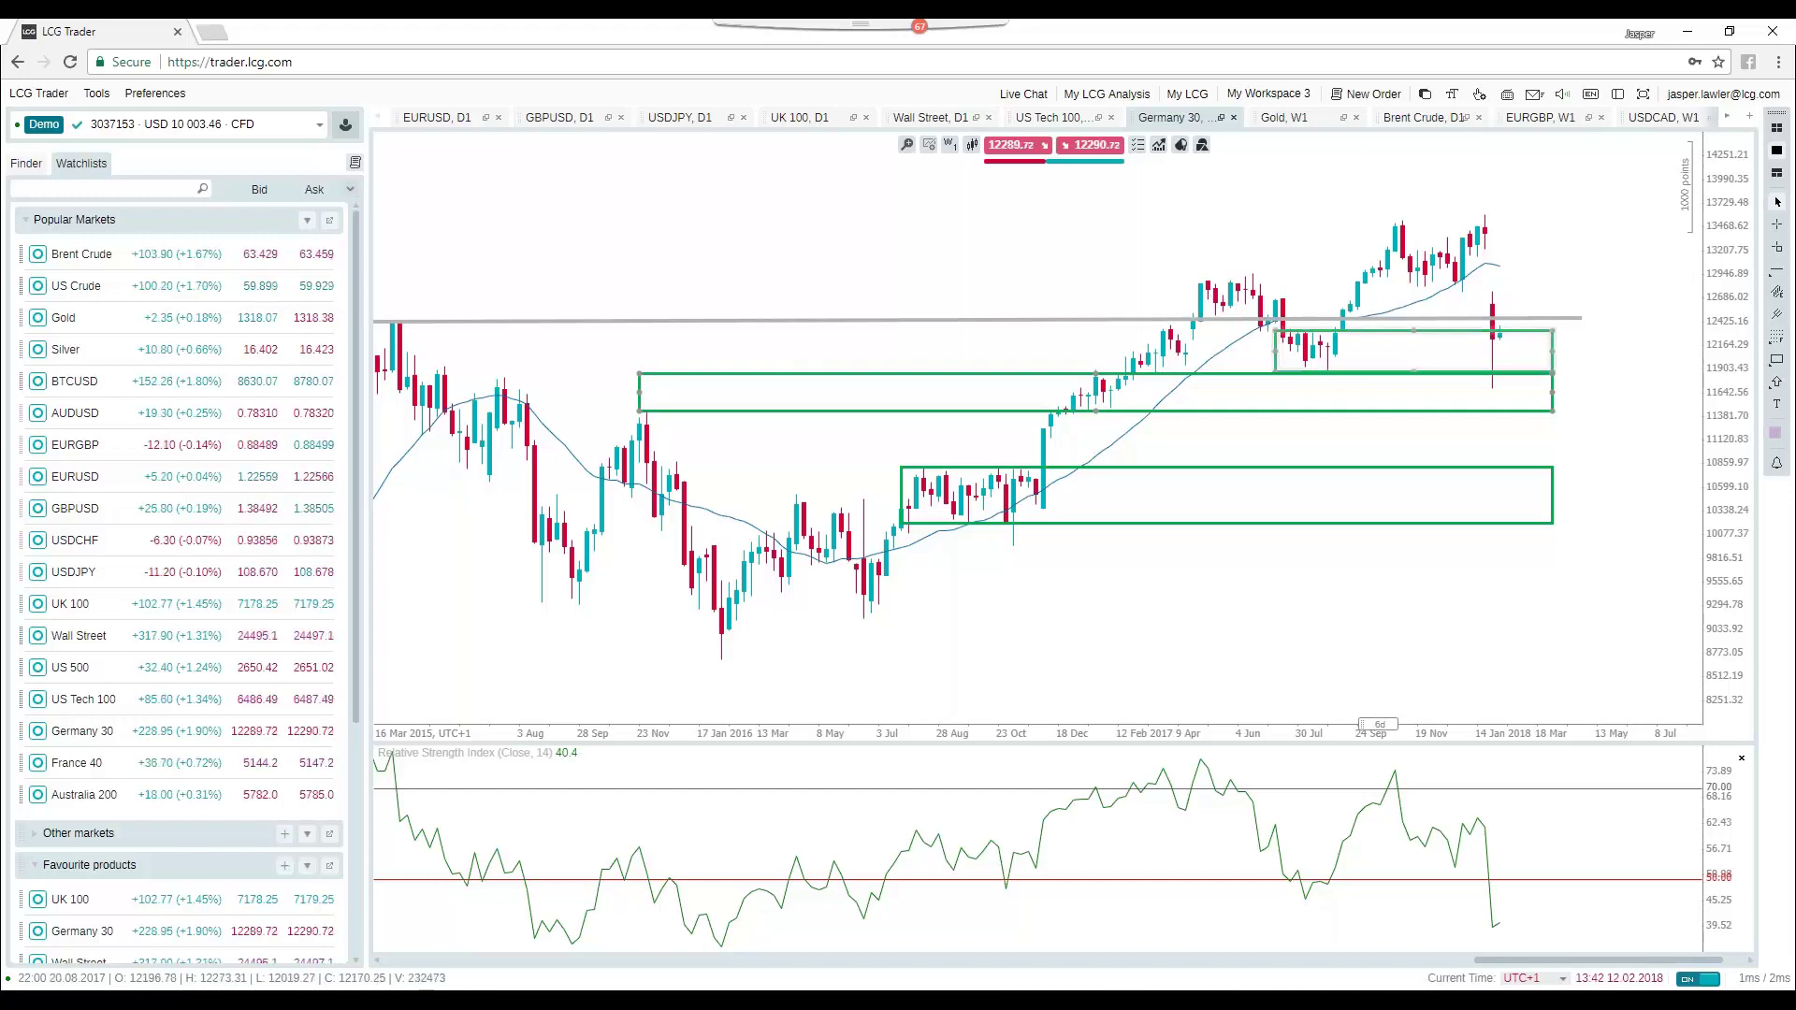
Step: Deselect the middle Germany 30 zone unchanged and return to the Wall Street D1 chart
left_click(1501, 397)
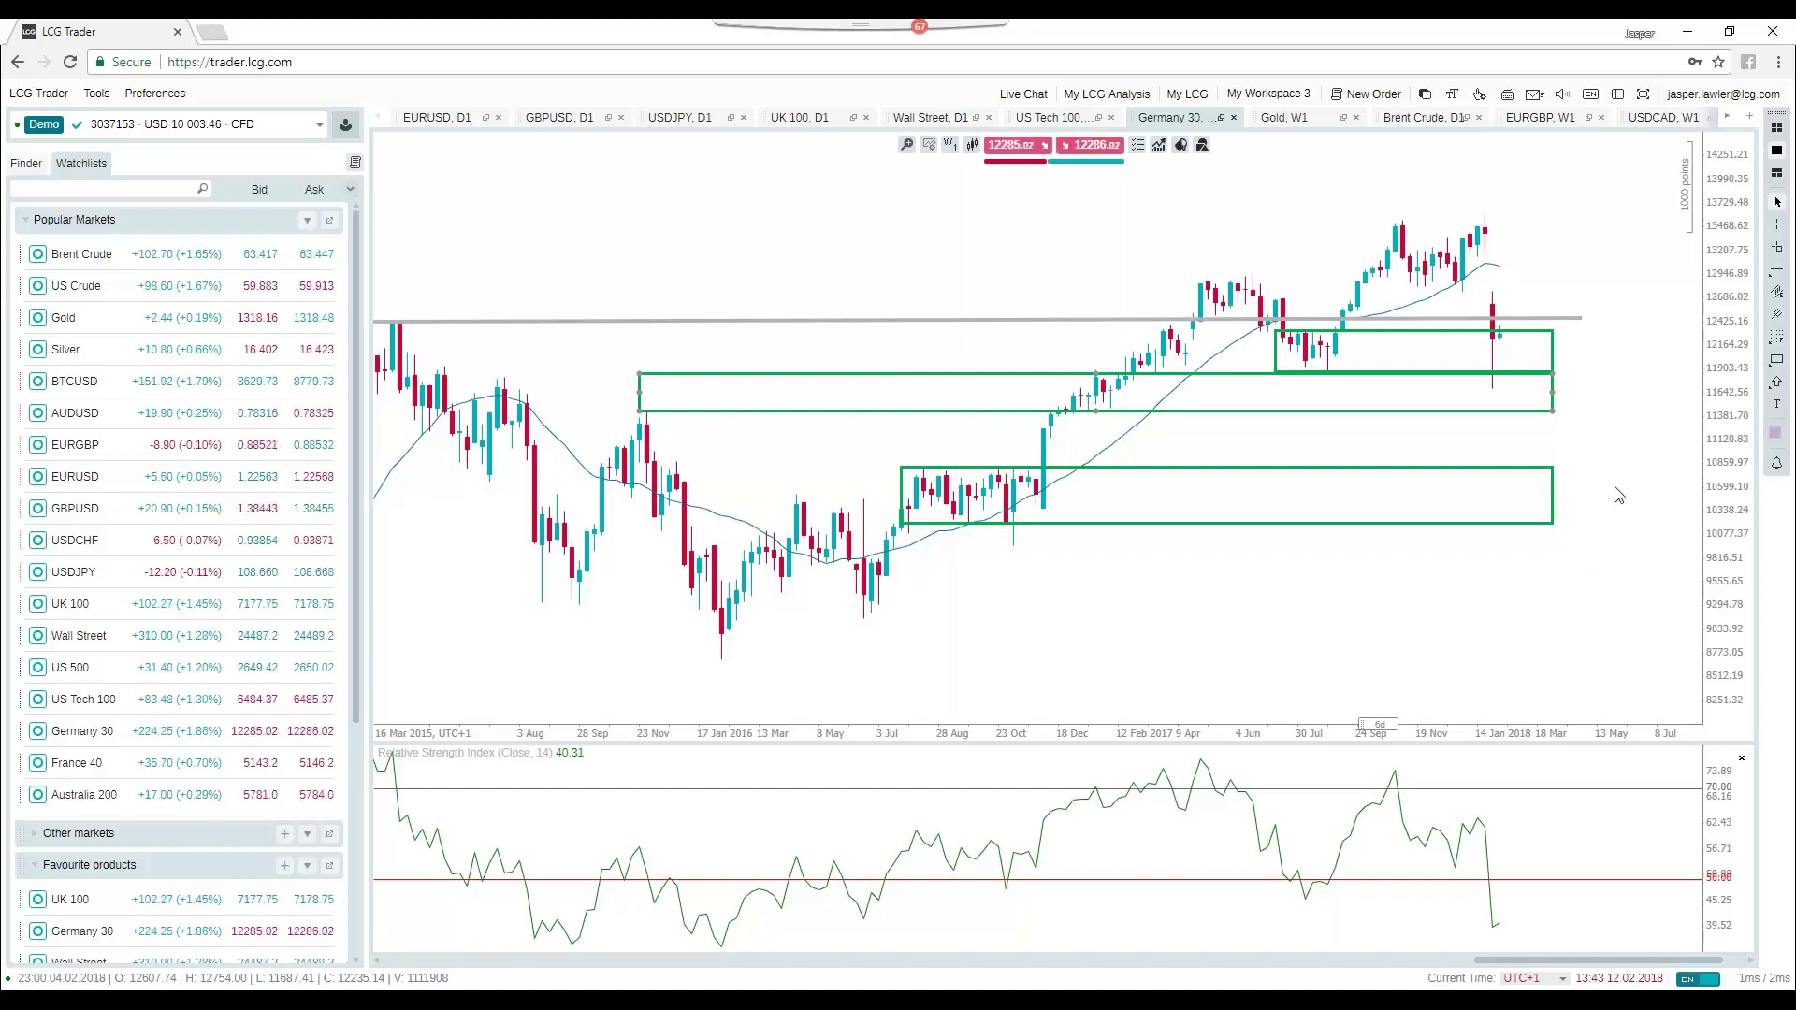
left_click(1608, 444)
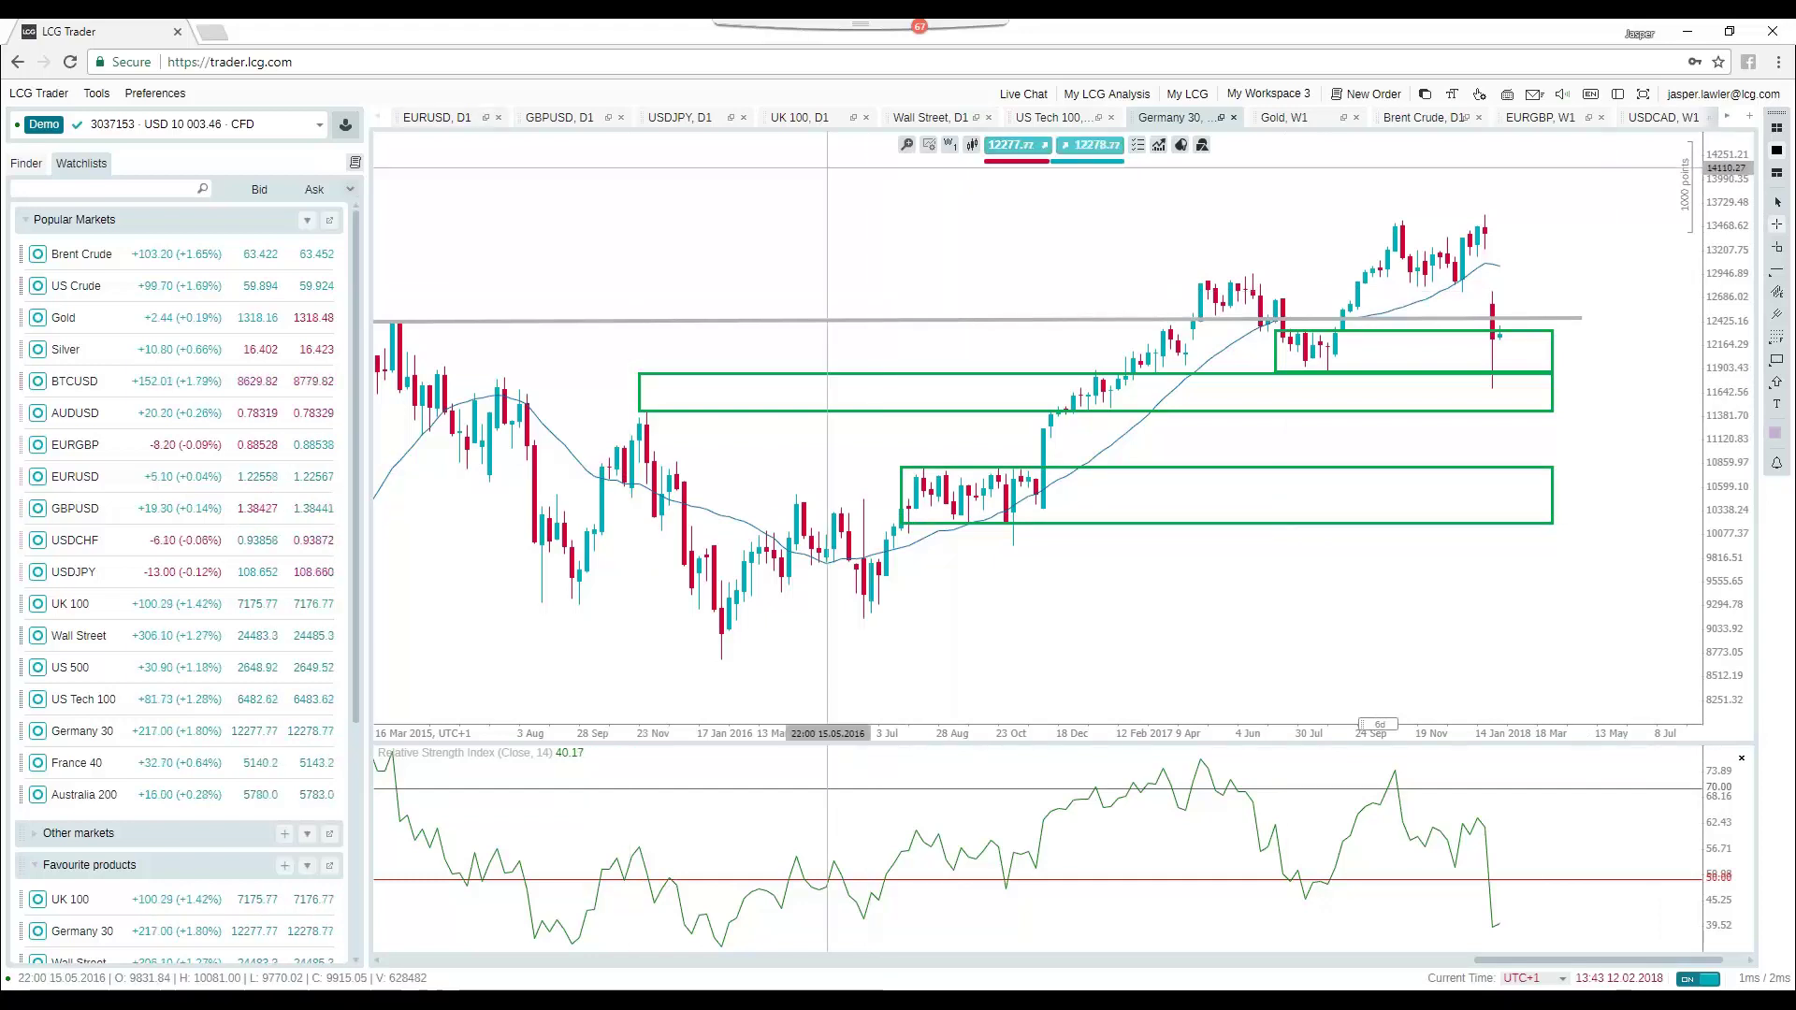
left_click(931, 117)
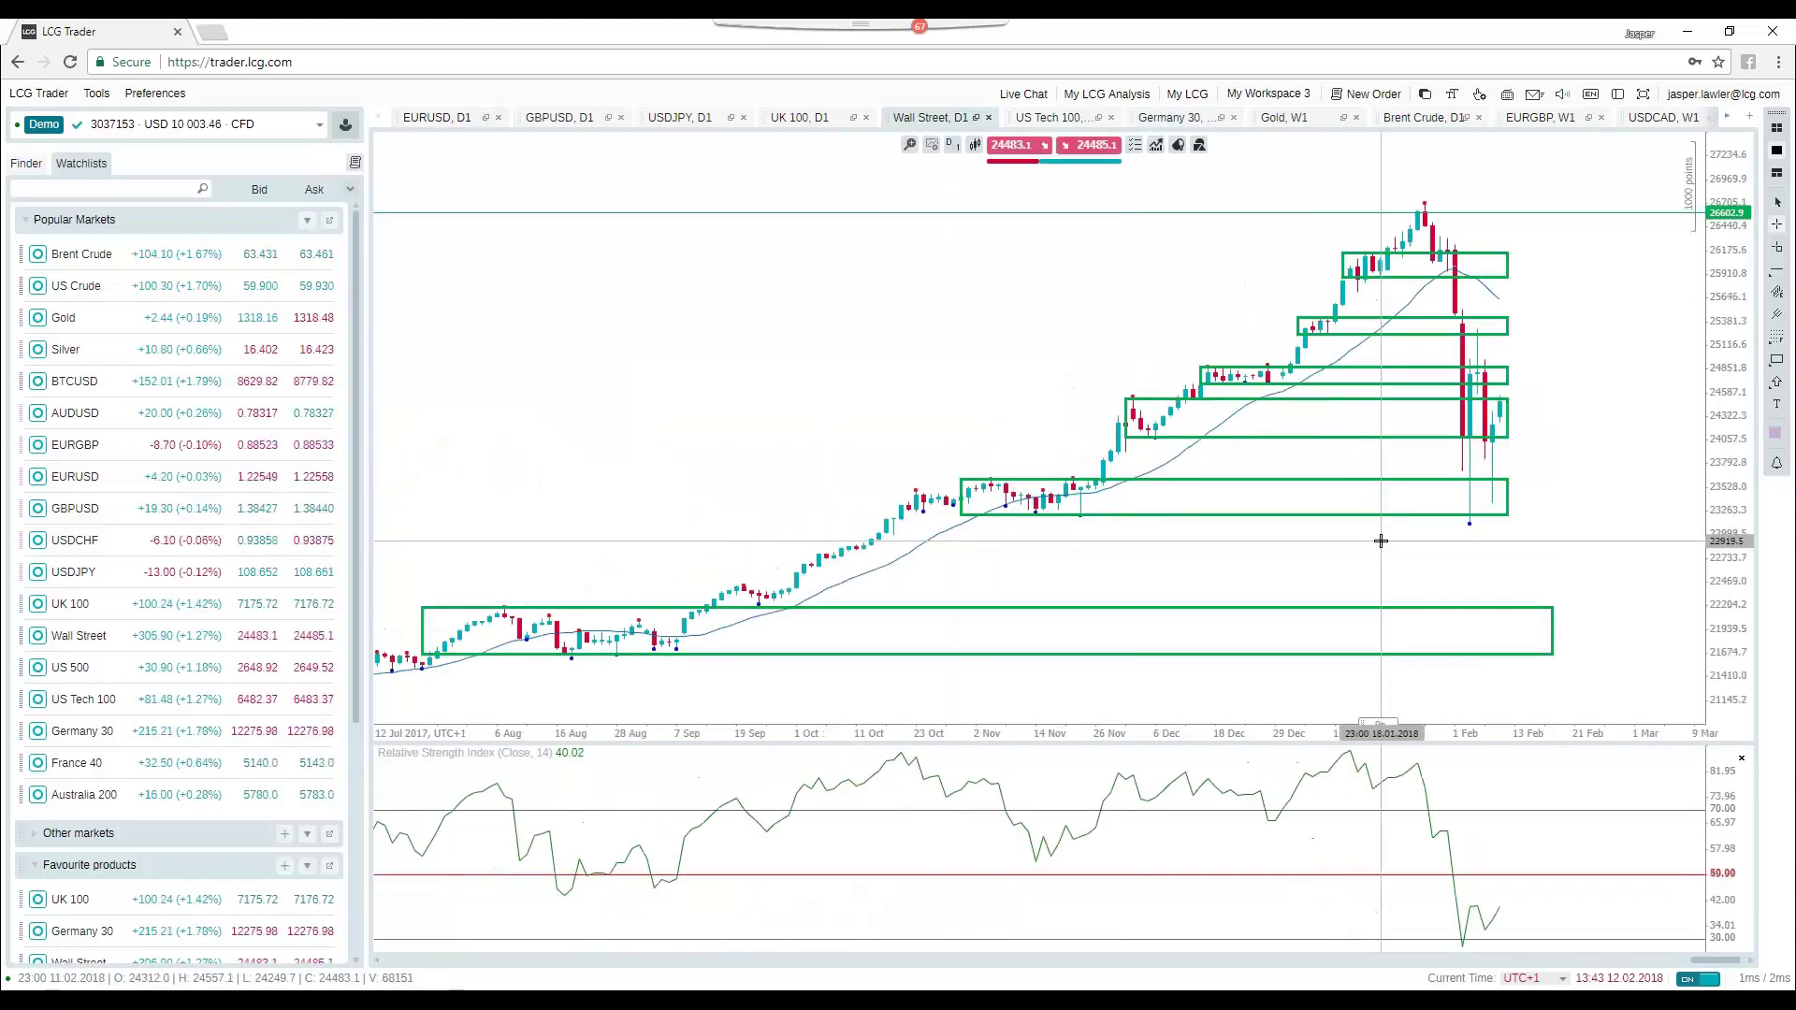
Step: View Wall Street in weekly candles, then switch to the EURUSD D1 chart
left_click(953, 144)
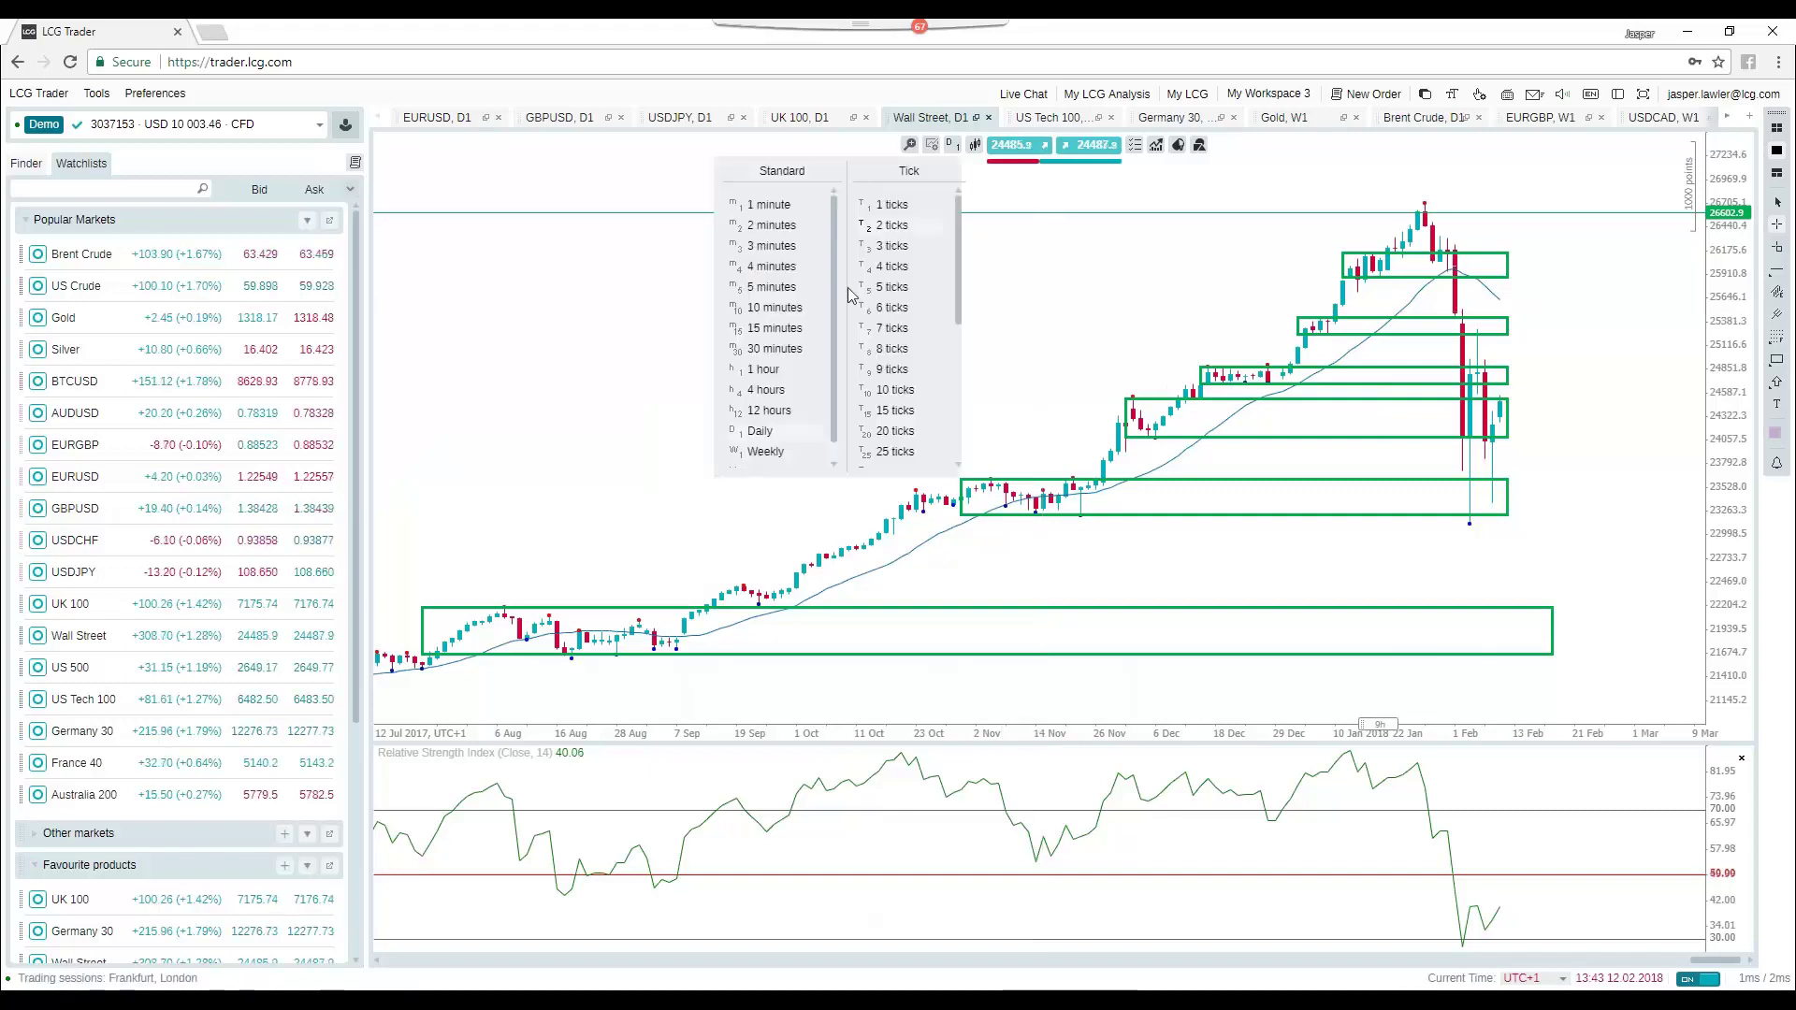
left_click(782, 452)
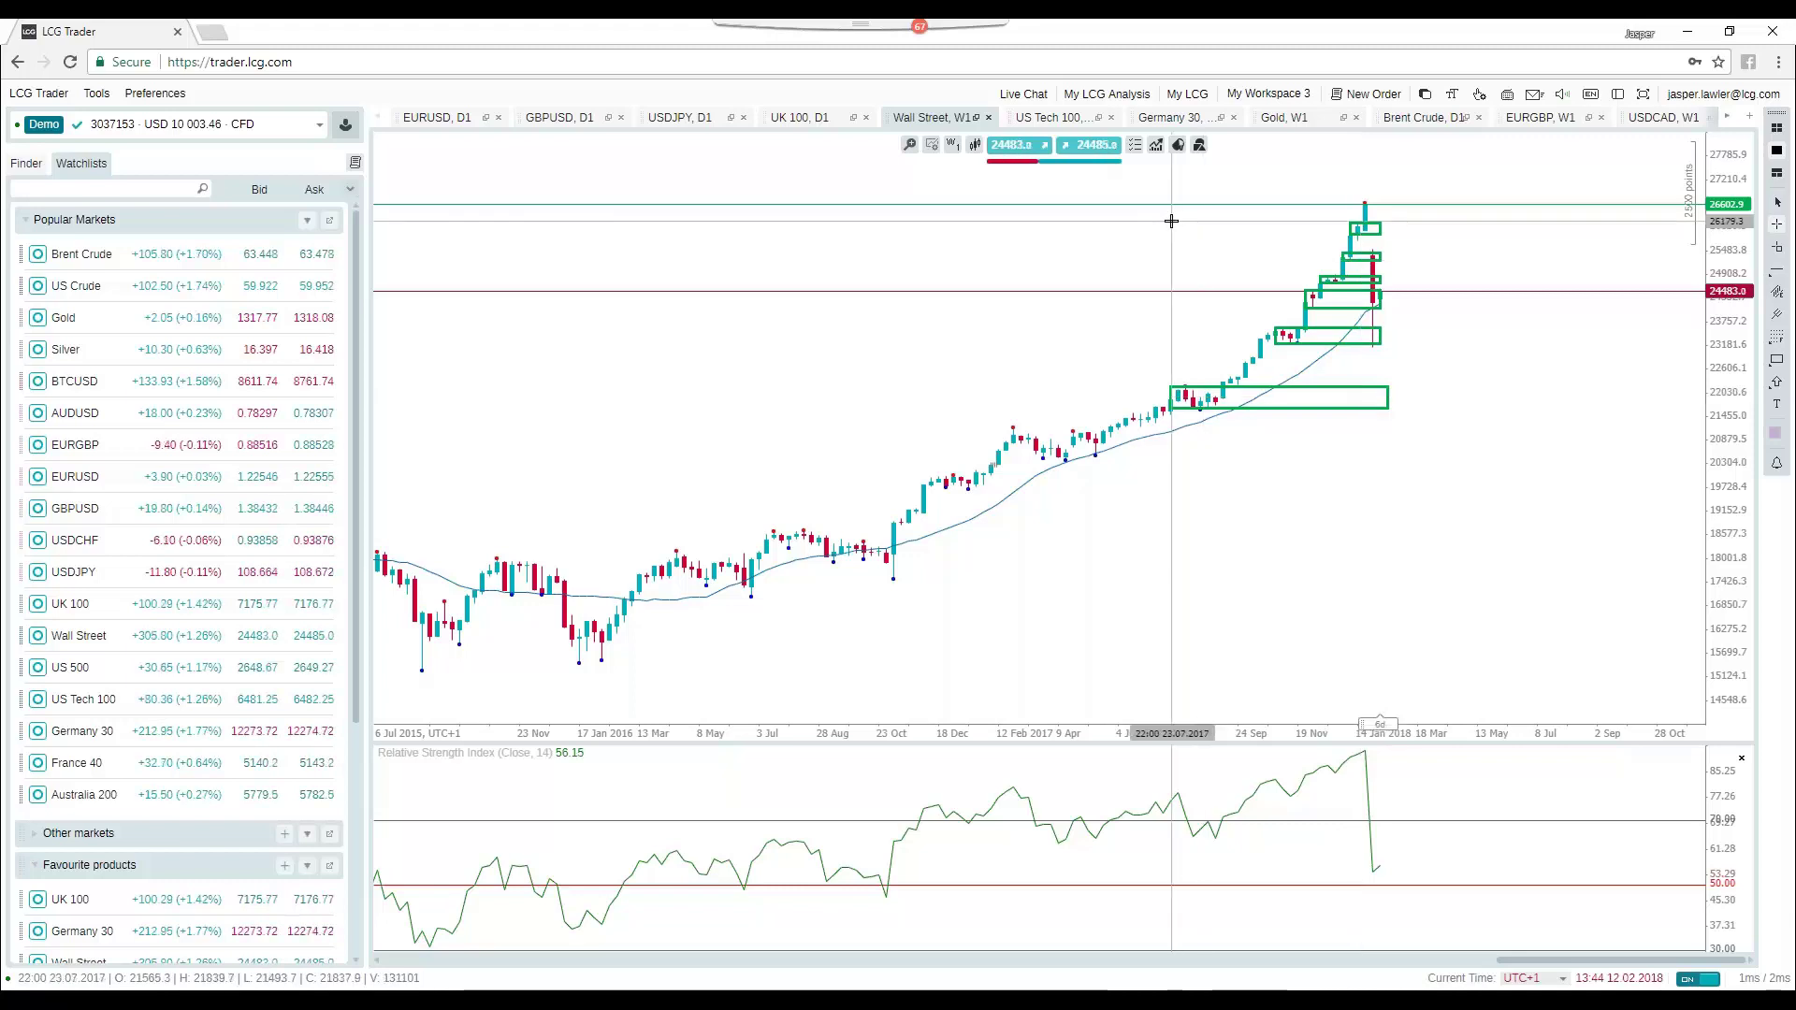
left_click(435, 120)
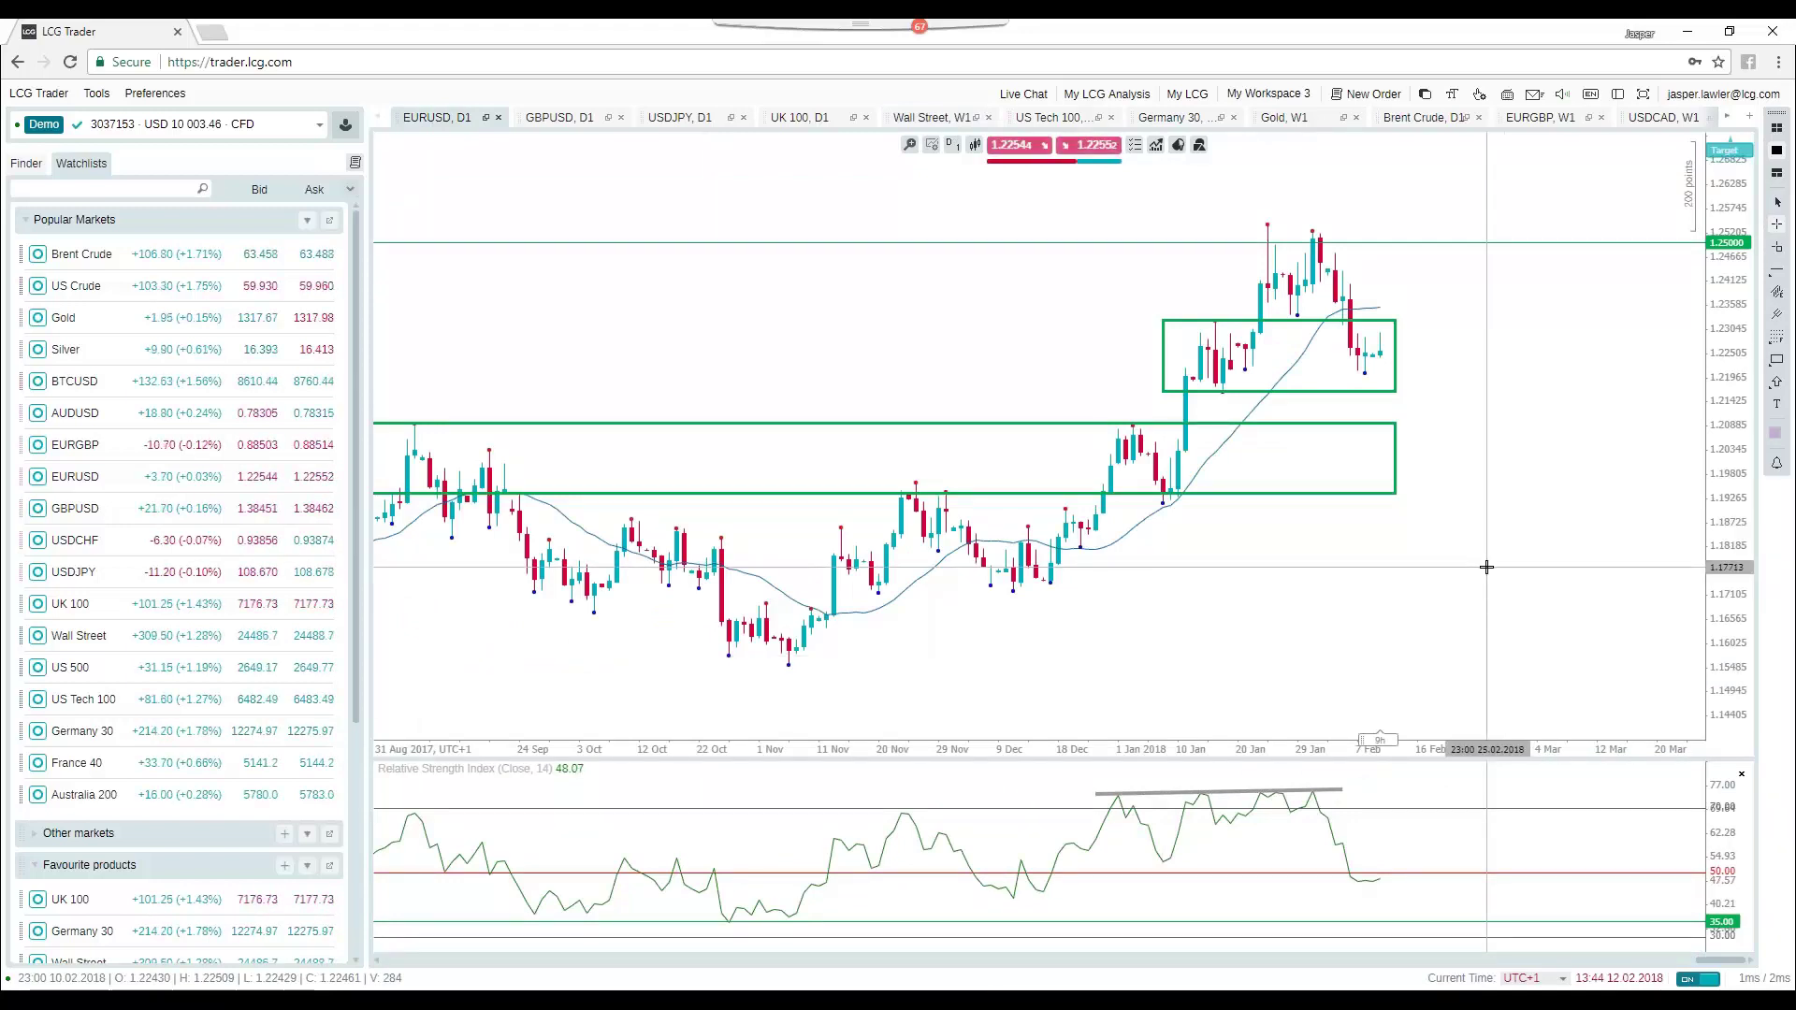
scroll(1264, 601, "up", 3)
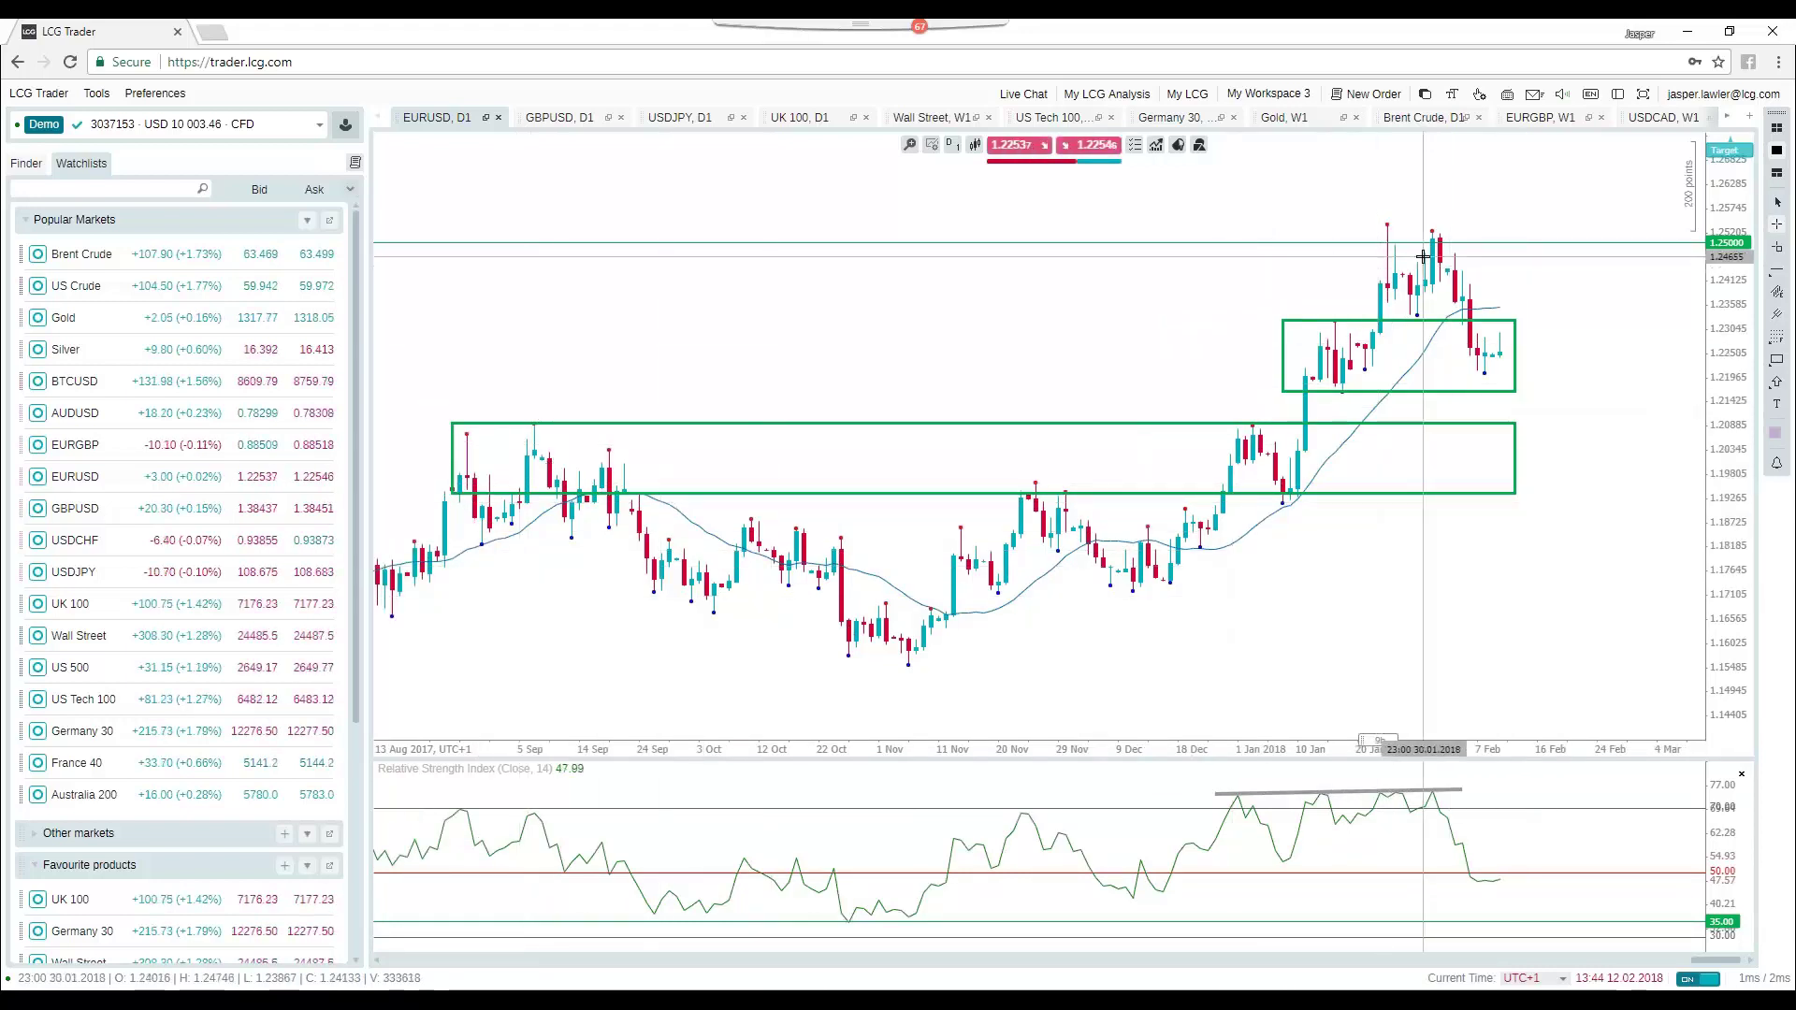
scroll(1547, 300, "down", 3)
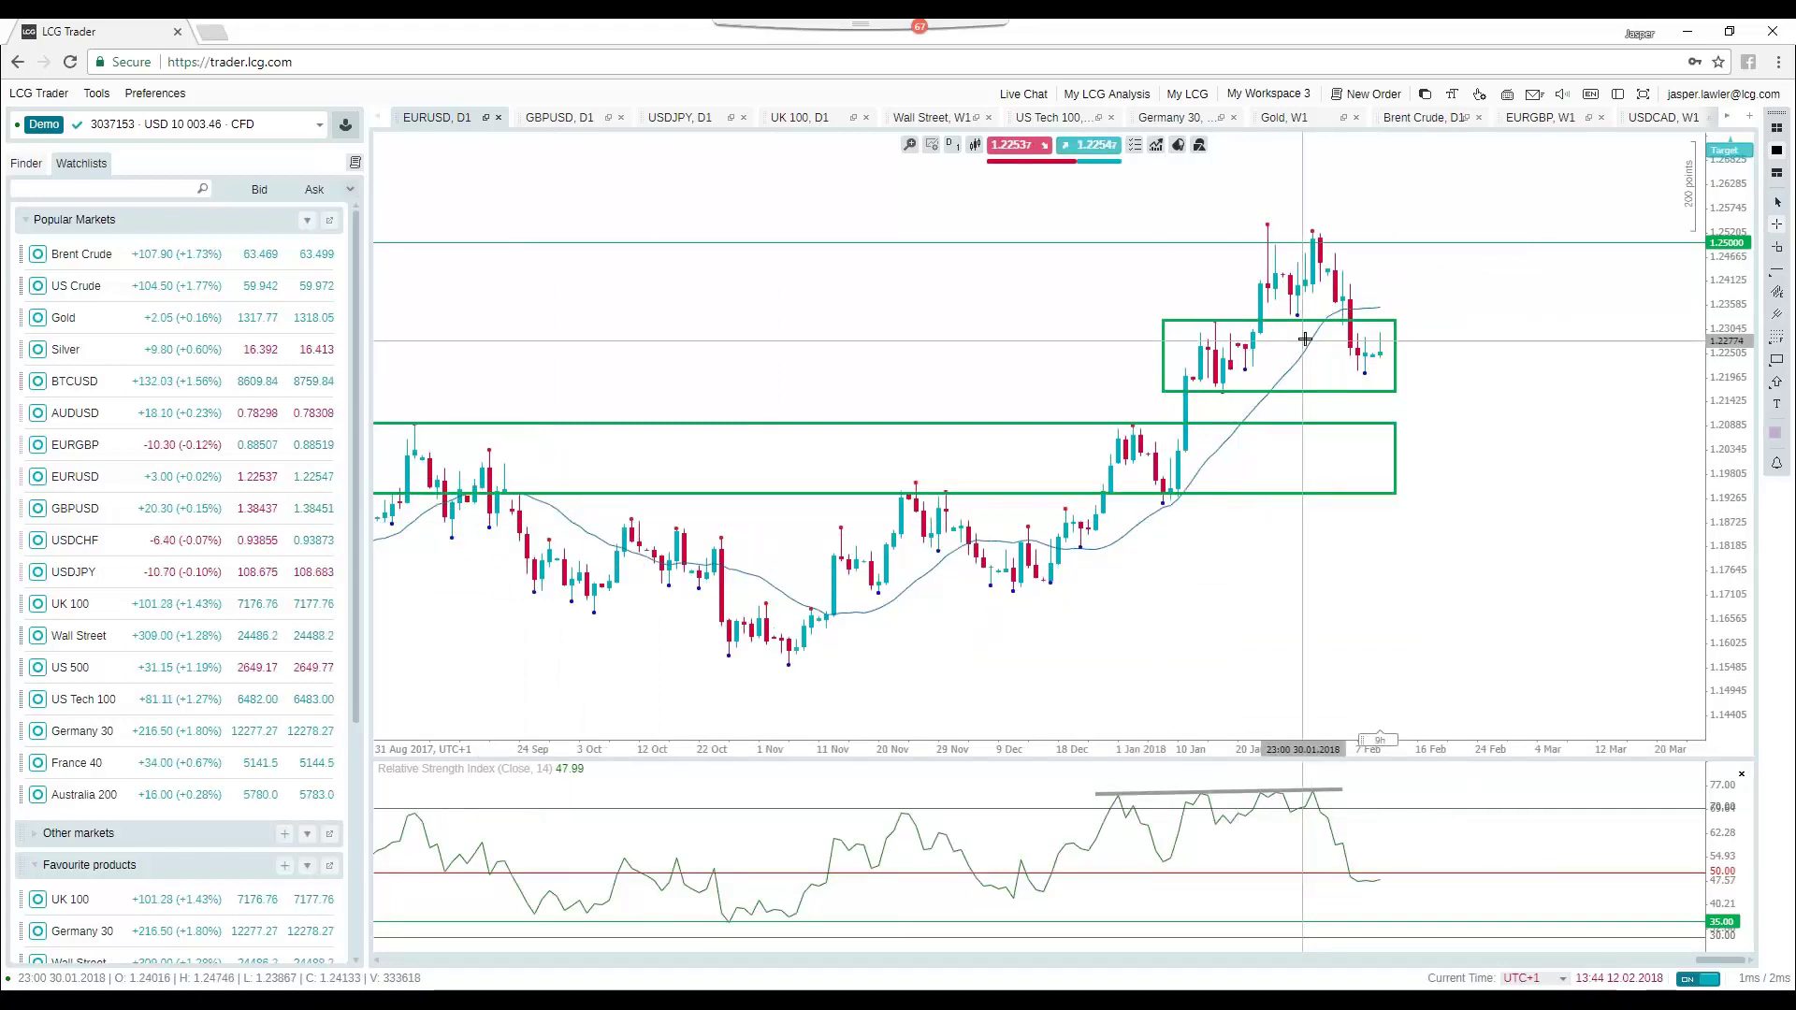
left_click(1343, 335)
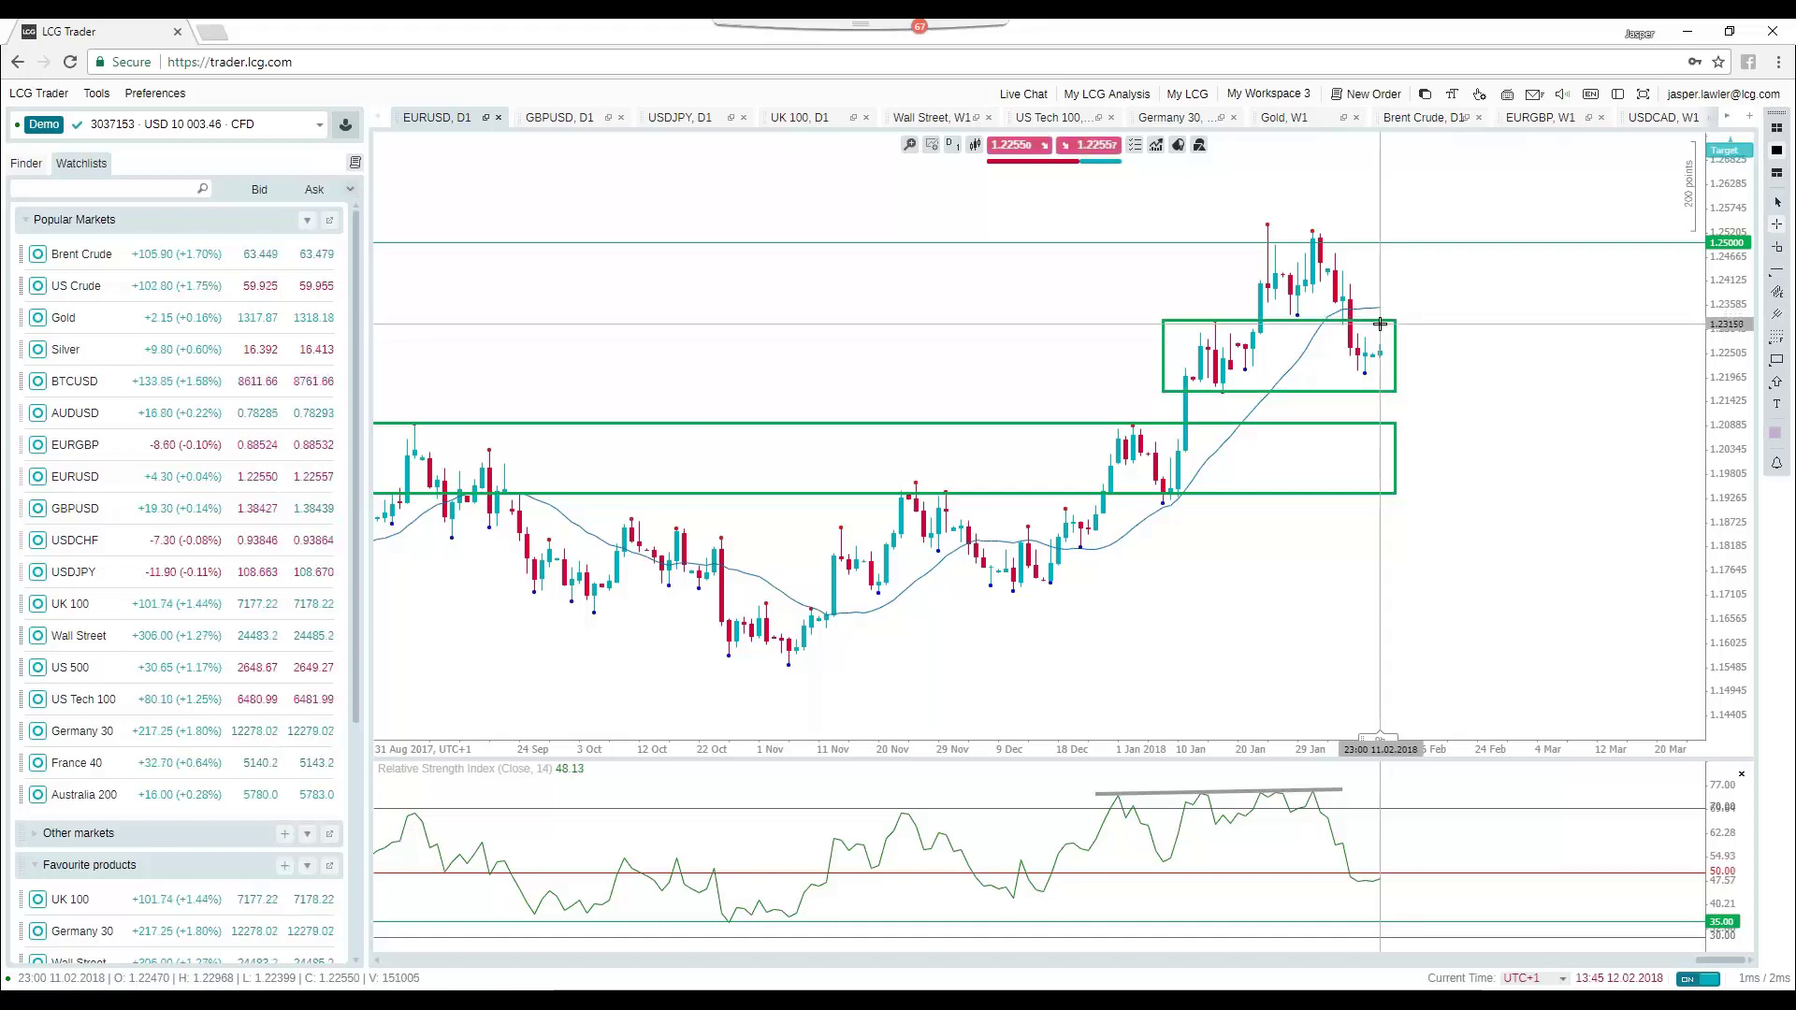
scroll(1393, 346, "up", 3)
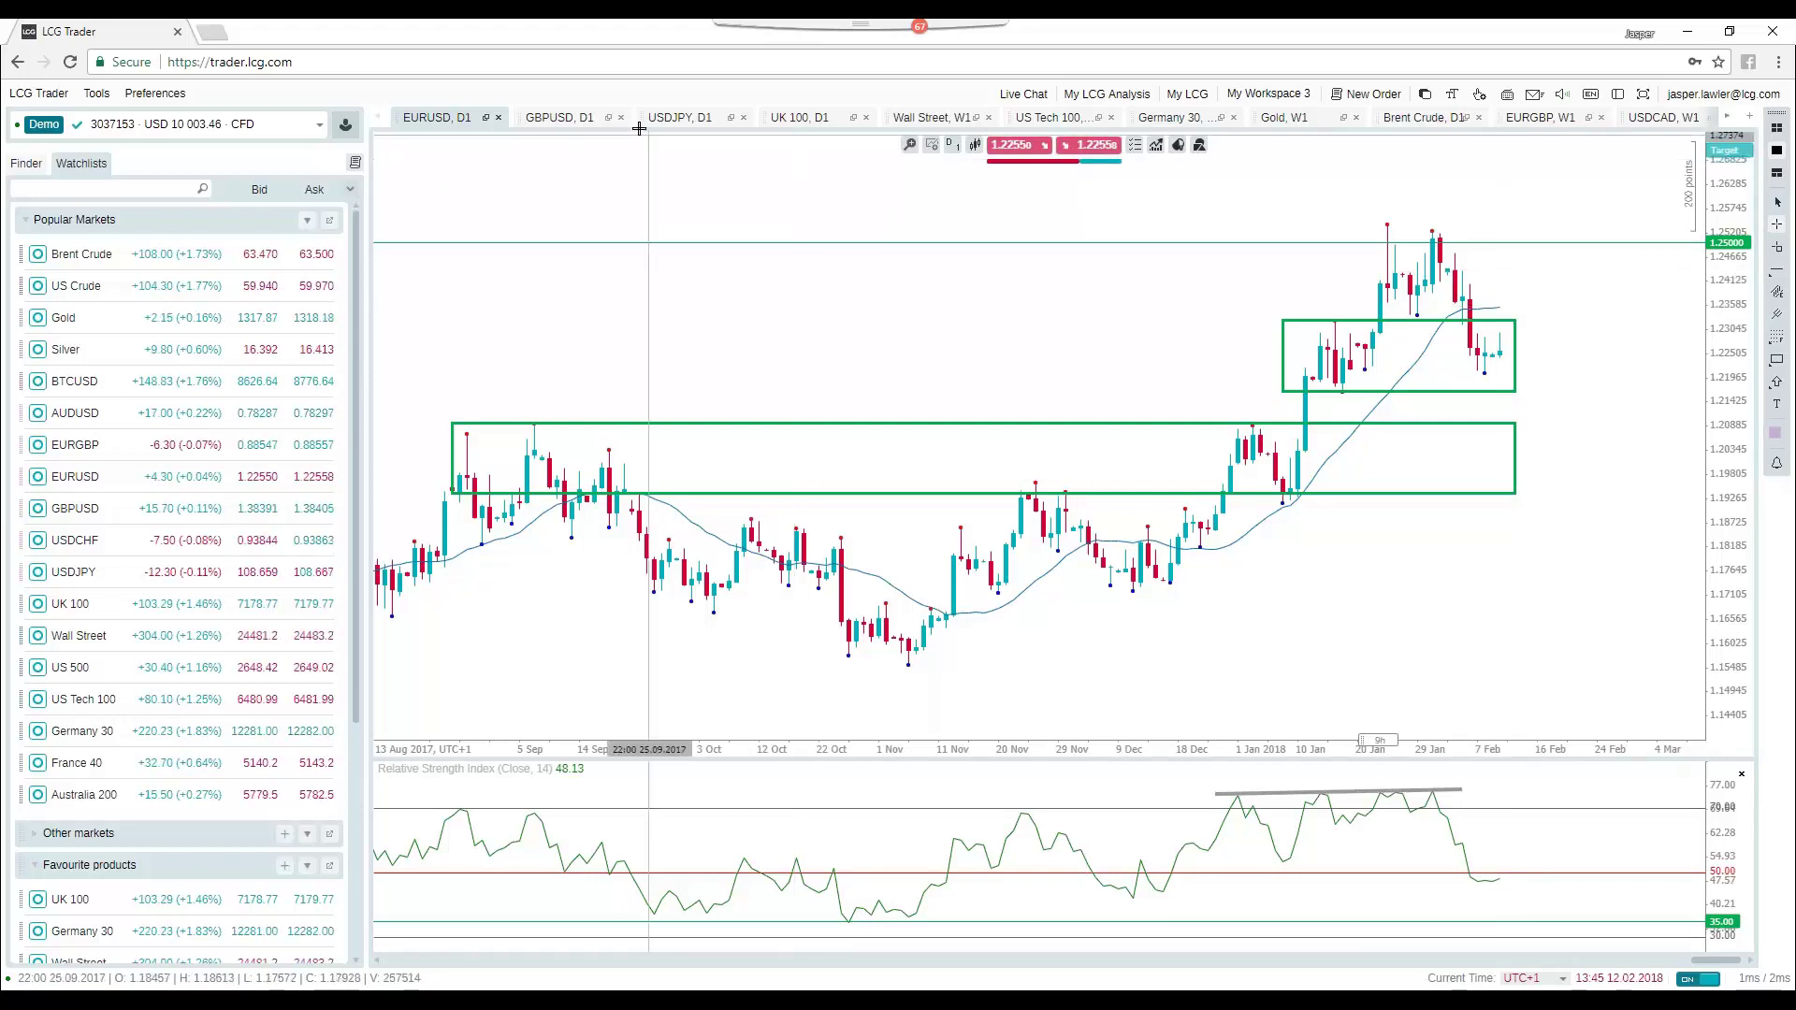
Step: On the GBPUSD D1 chart, extend the upper green zone box down over the latest candles
left_click(561, 118)
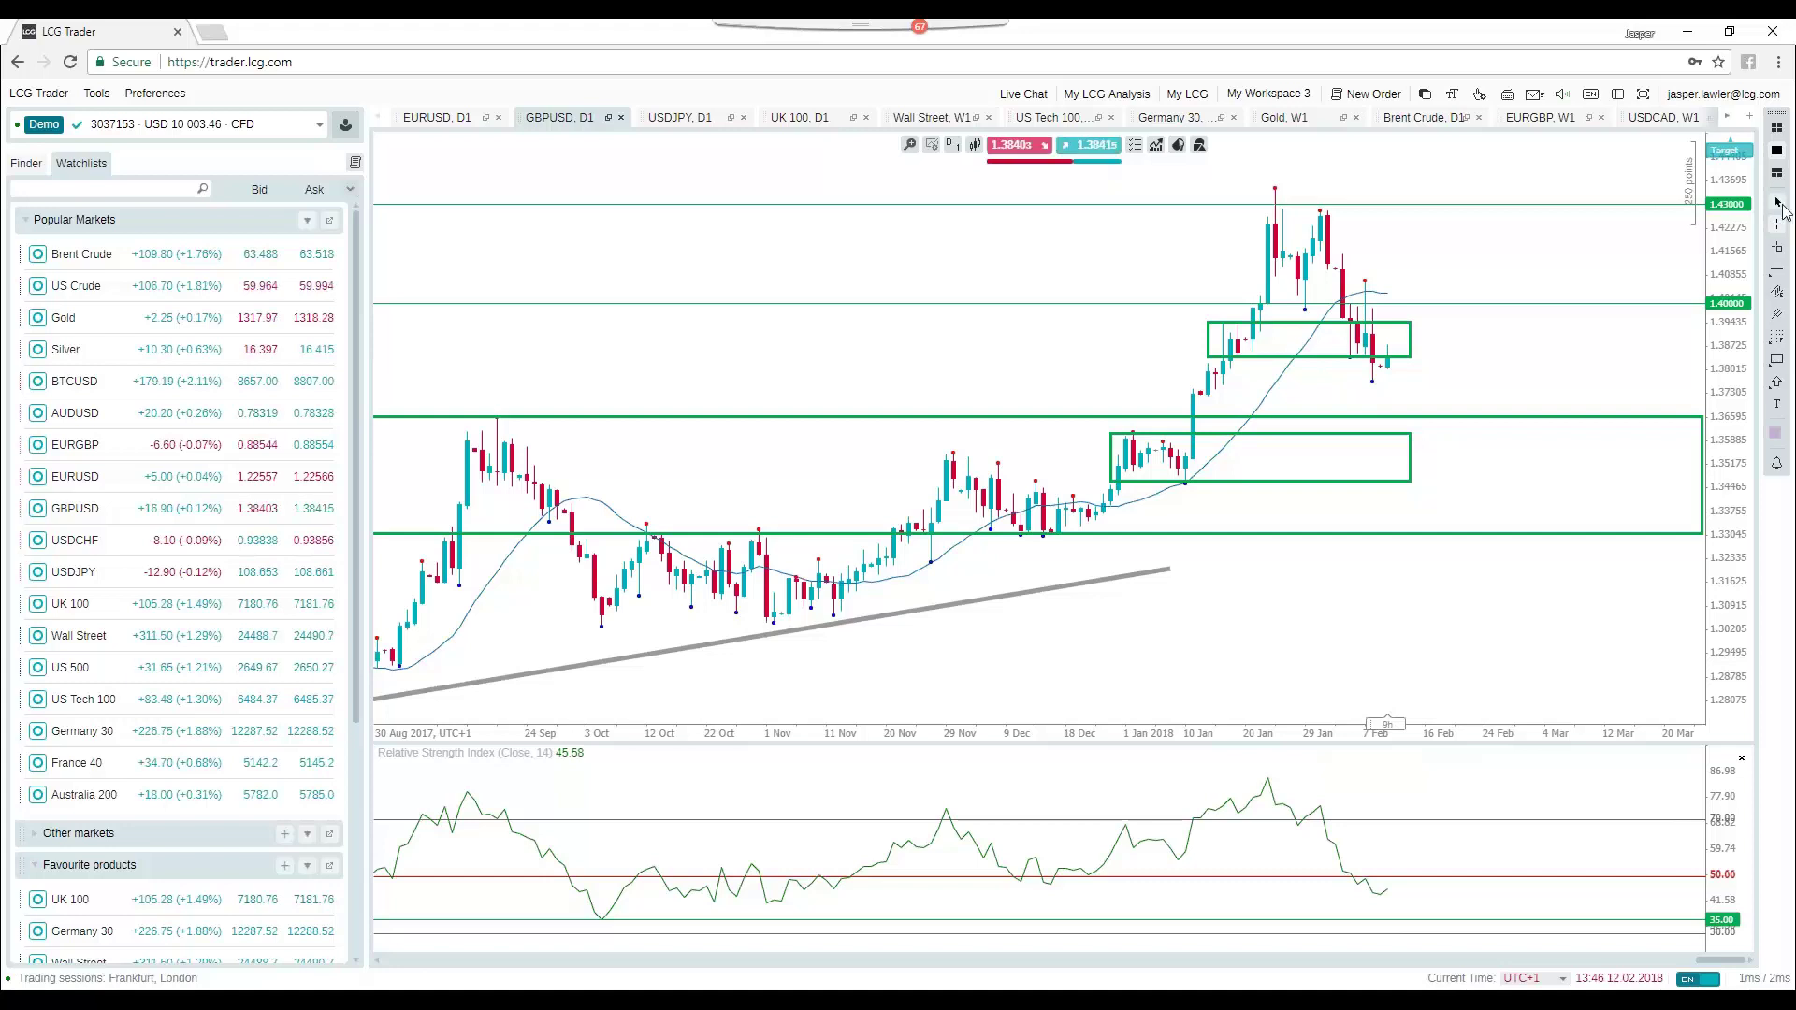
left_click_drag(1410, 357, 1424, 390)
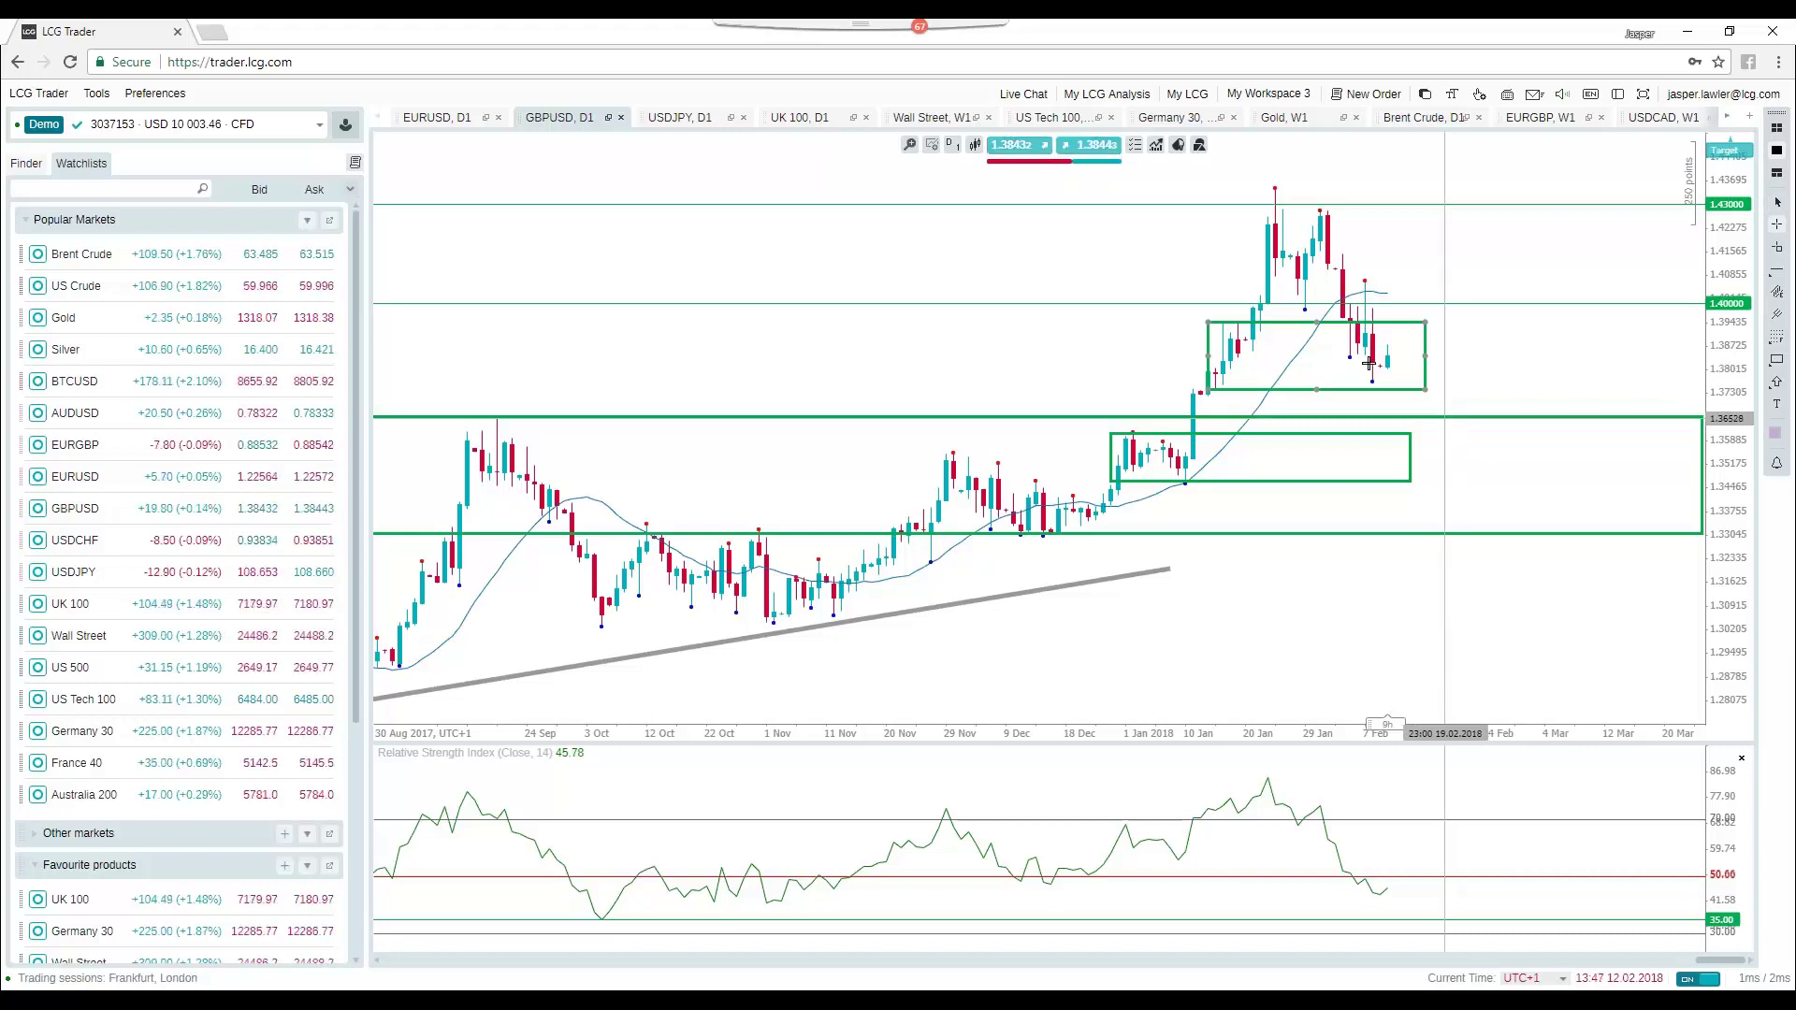
Step: Set GBPUSD to weekly candles, briefly back to daily, then weekly again
left_click(951, 144)
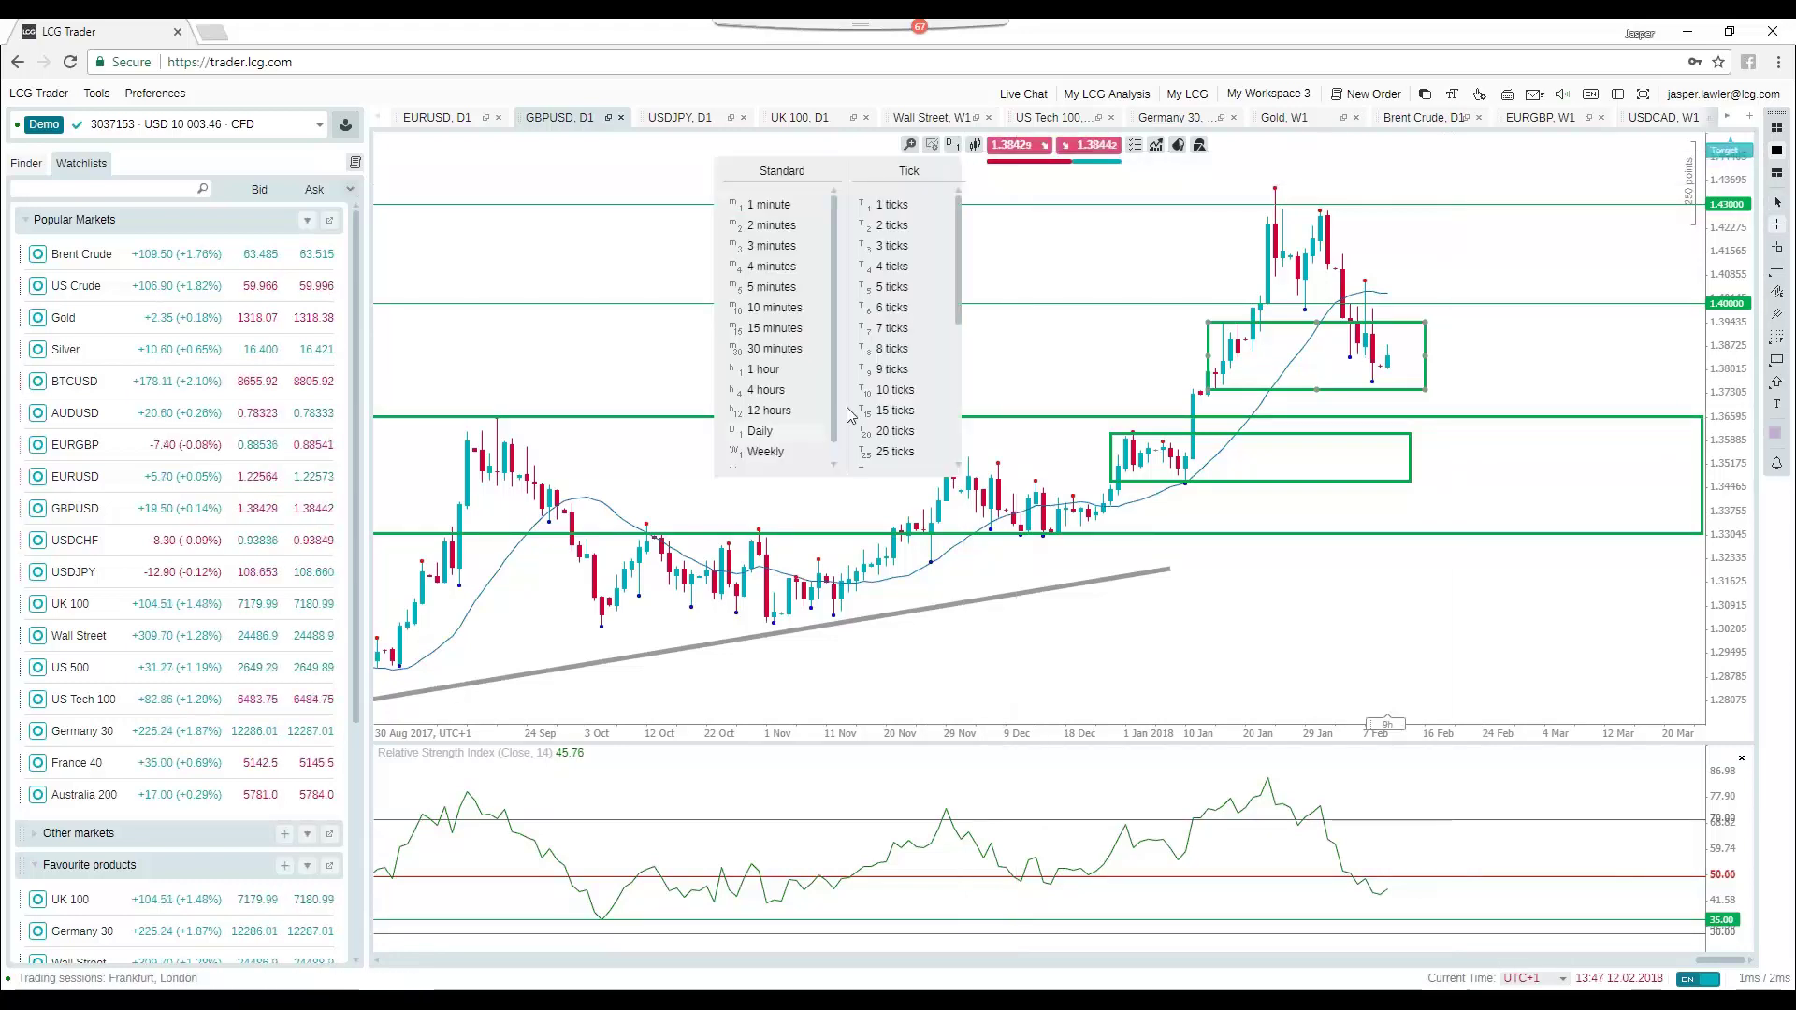
left_click(794, 453)
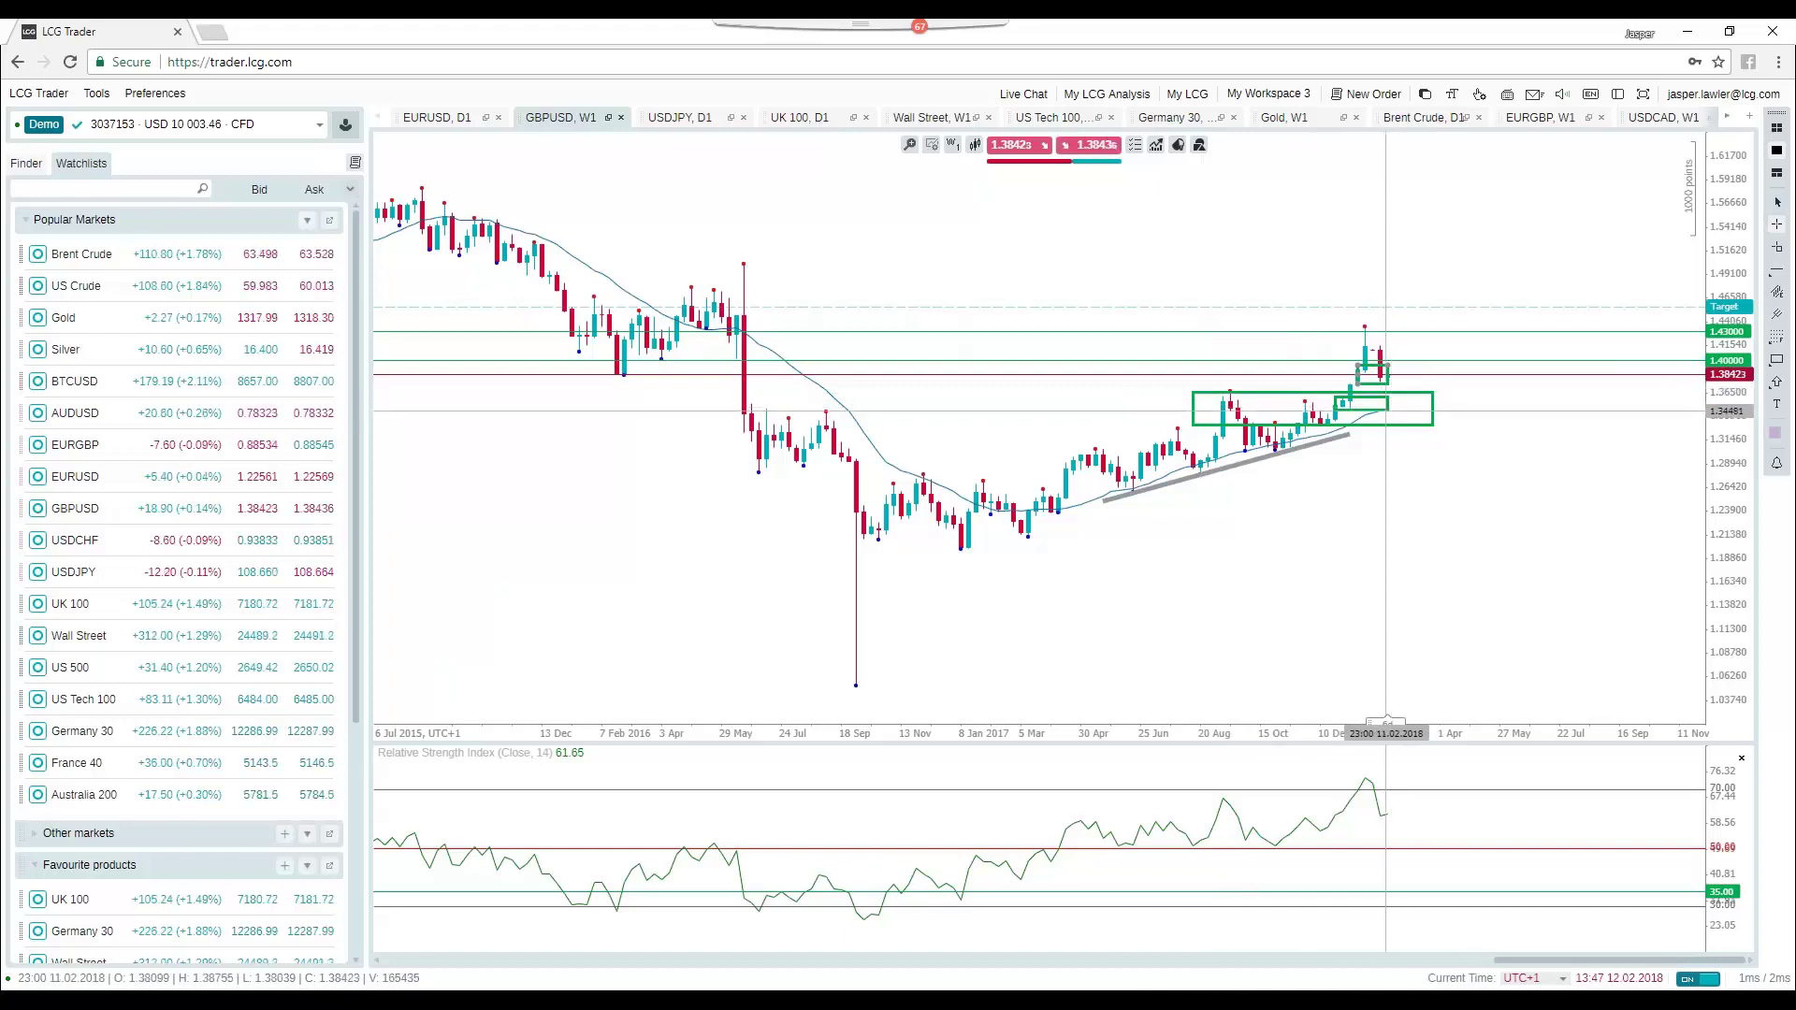
left_click(952, 145)
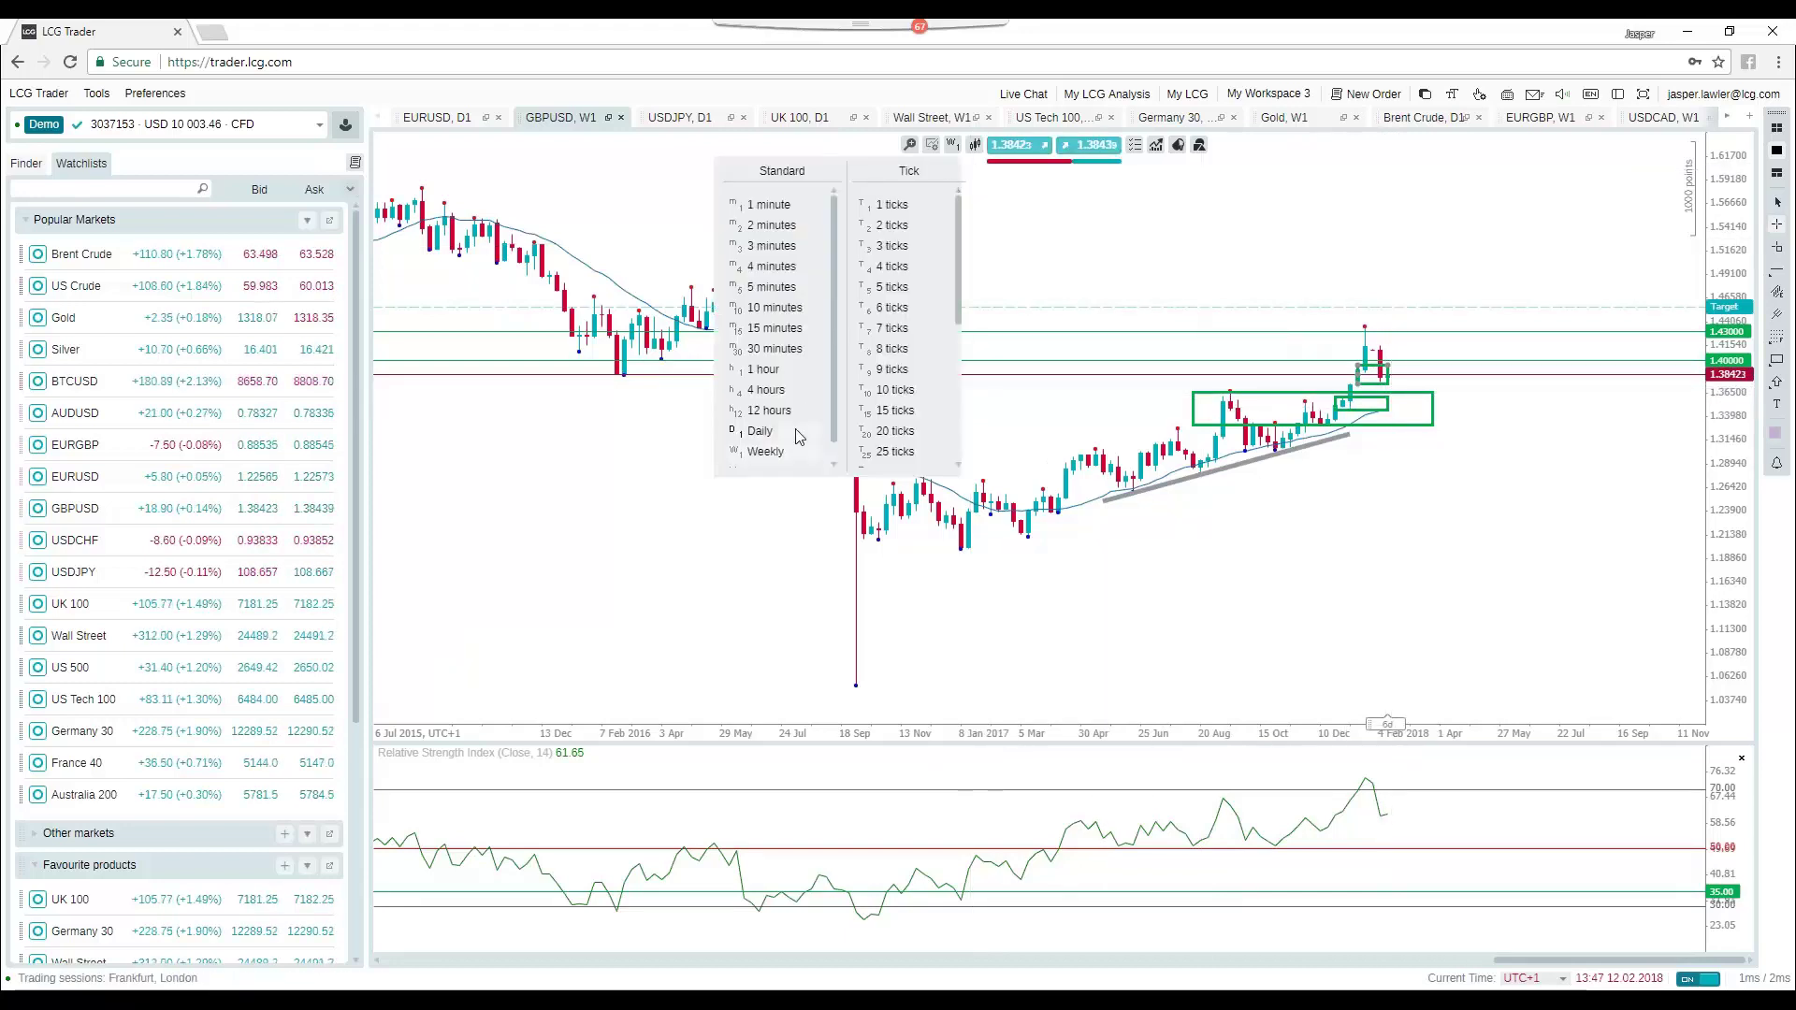
left_click(803, 431)
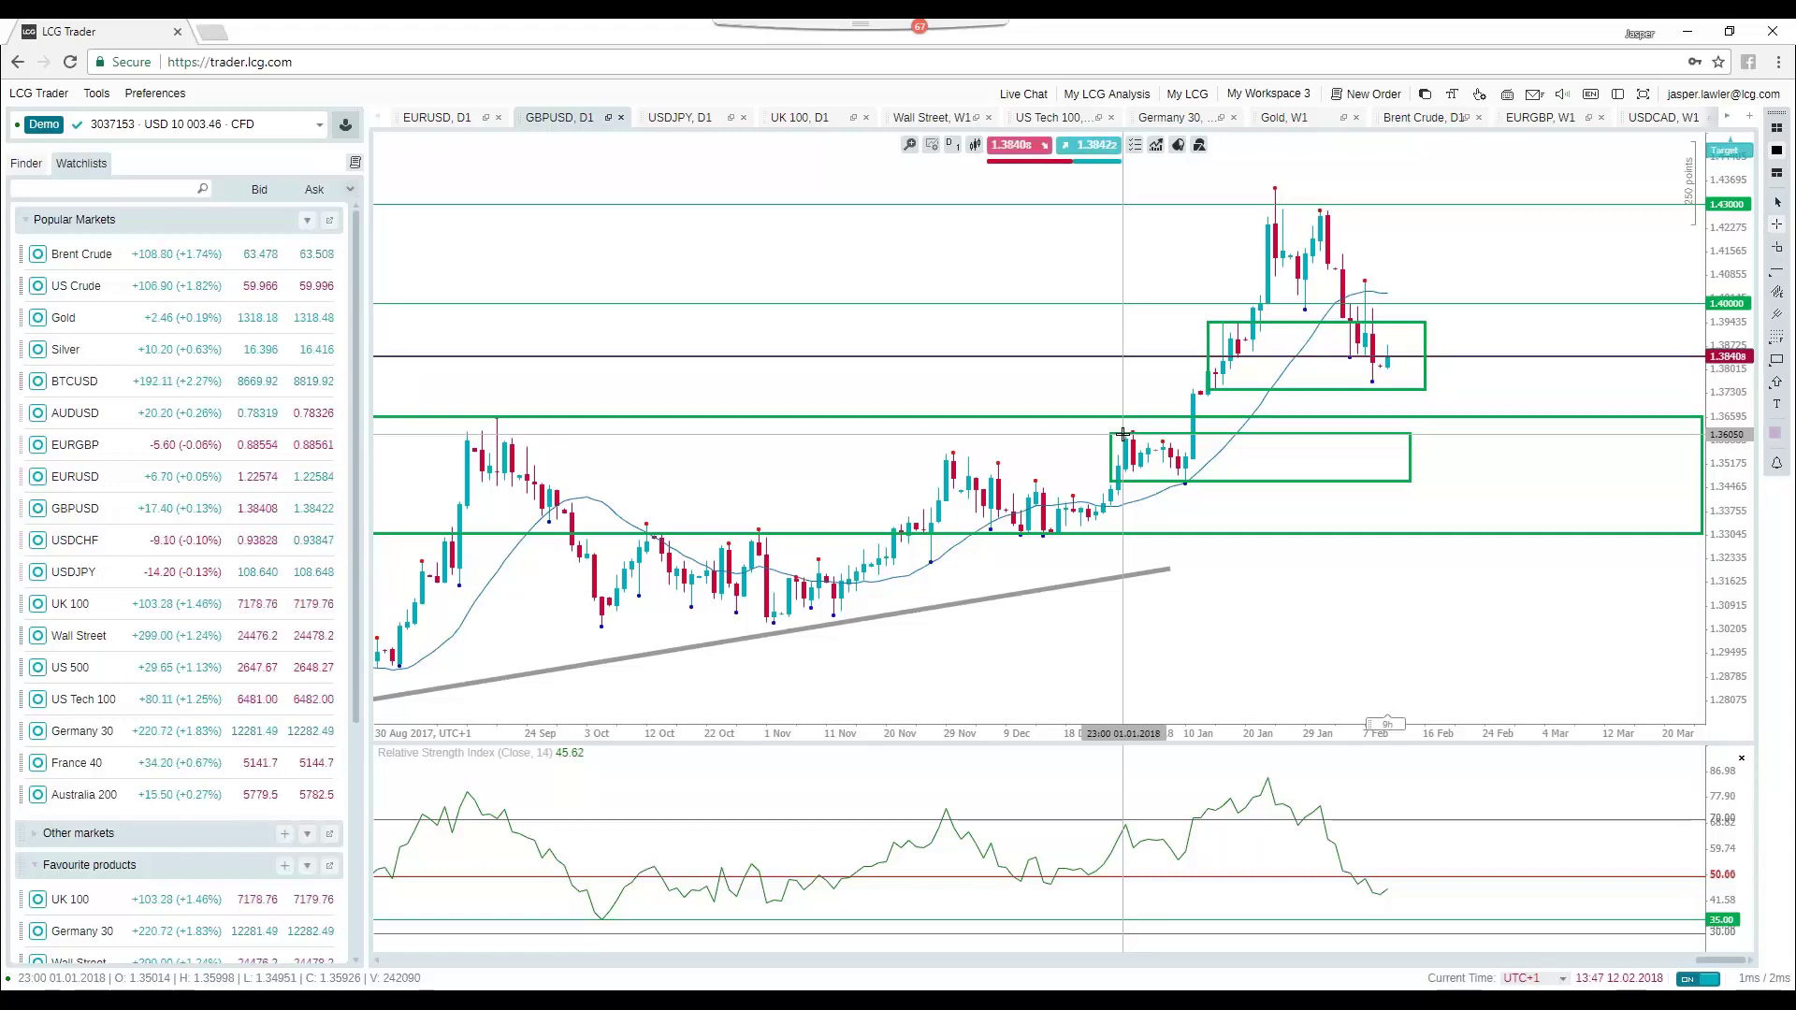
left_click(952, 144)
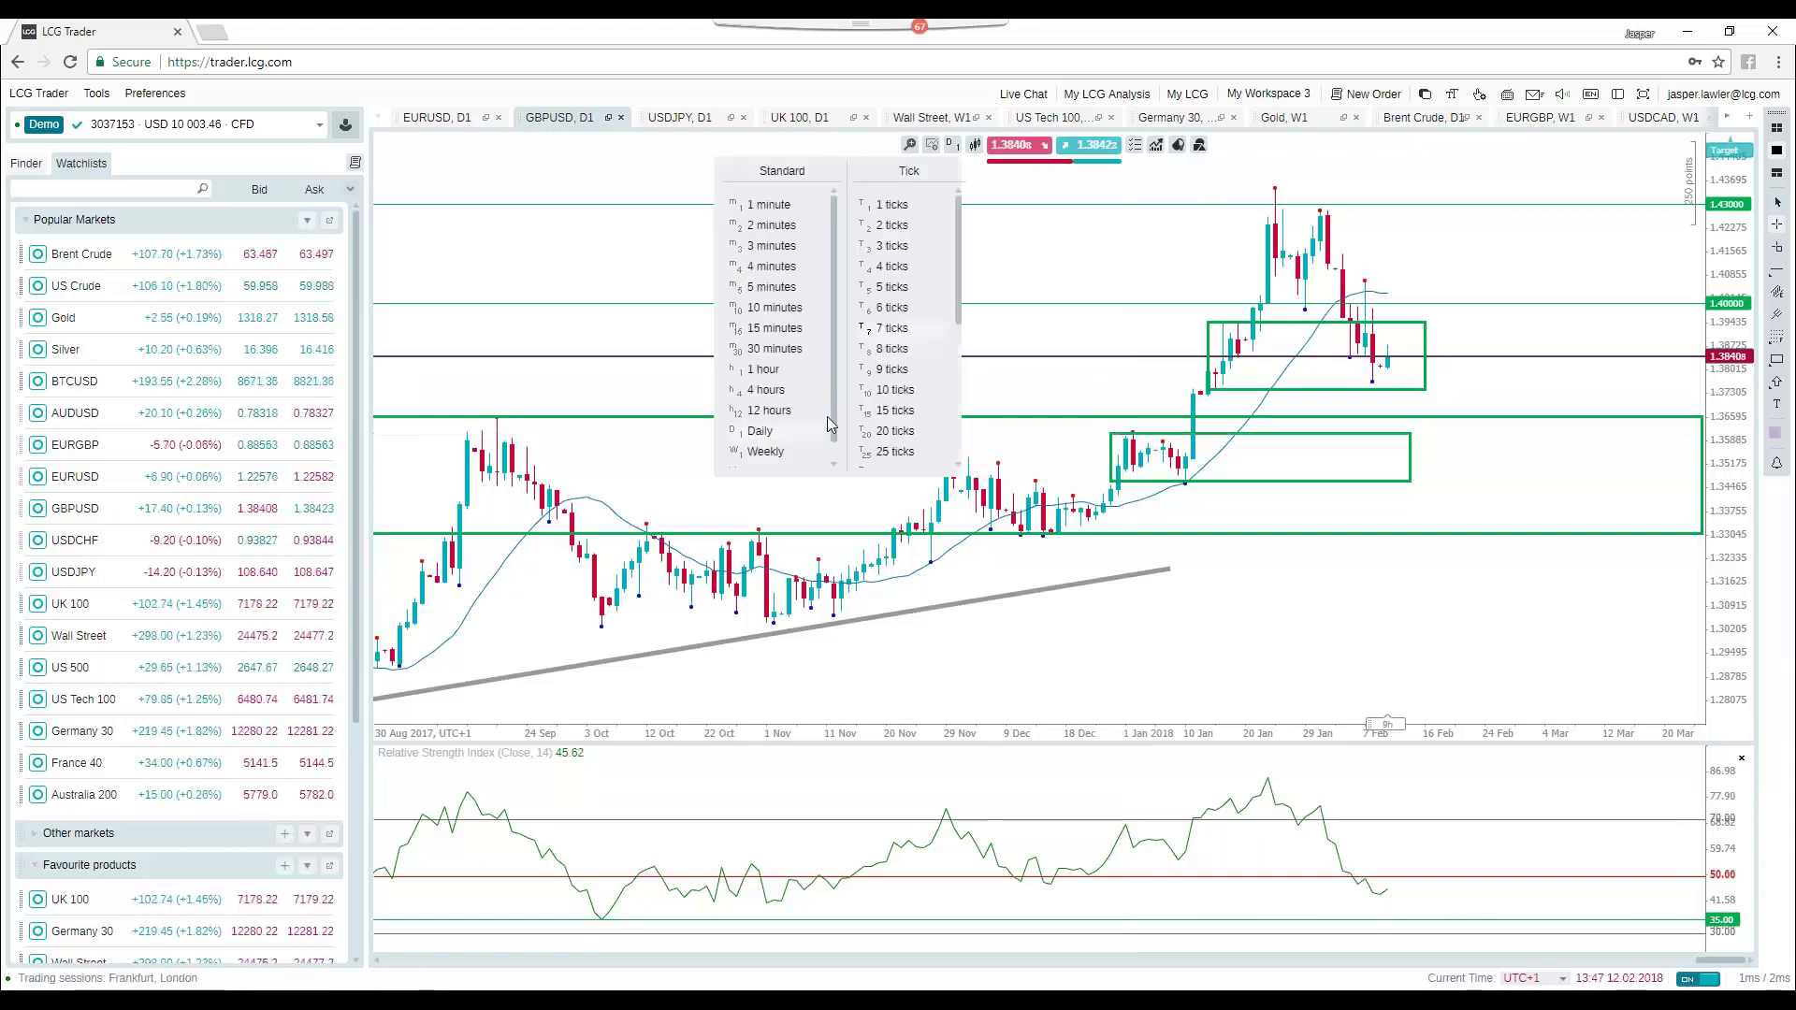
left_click(765, 451)
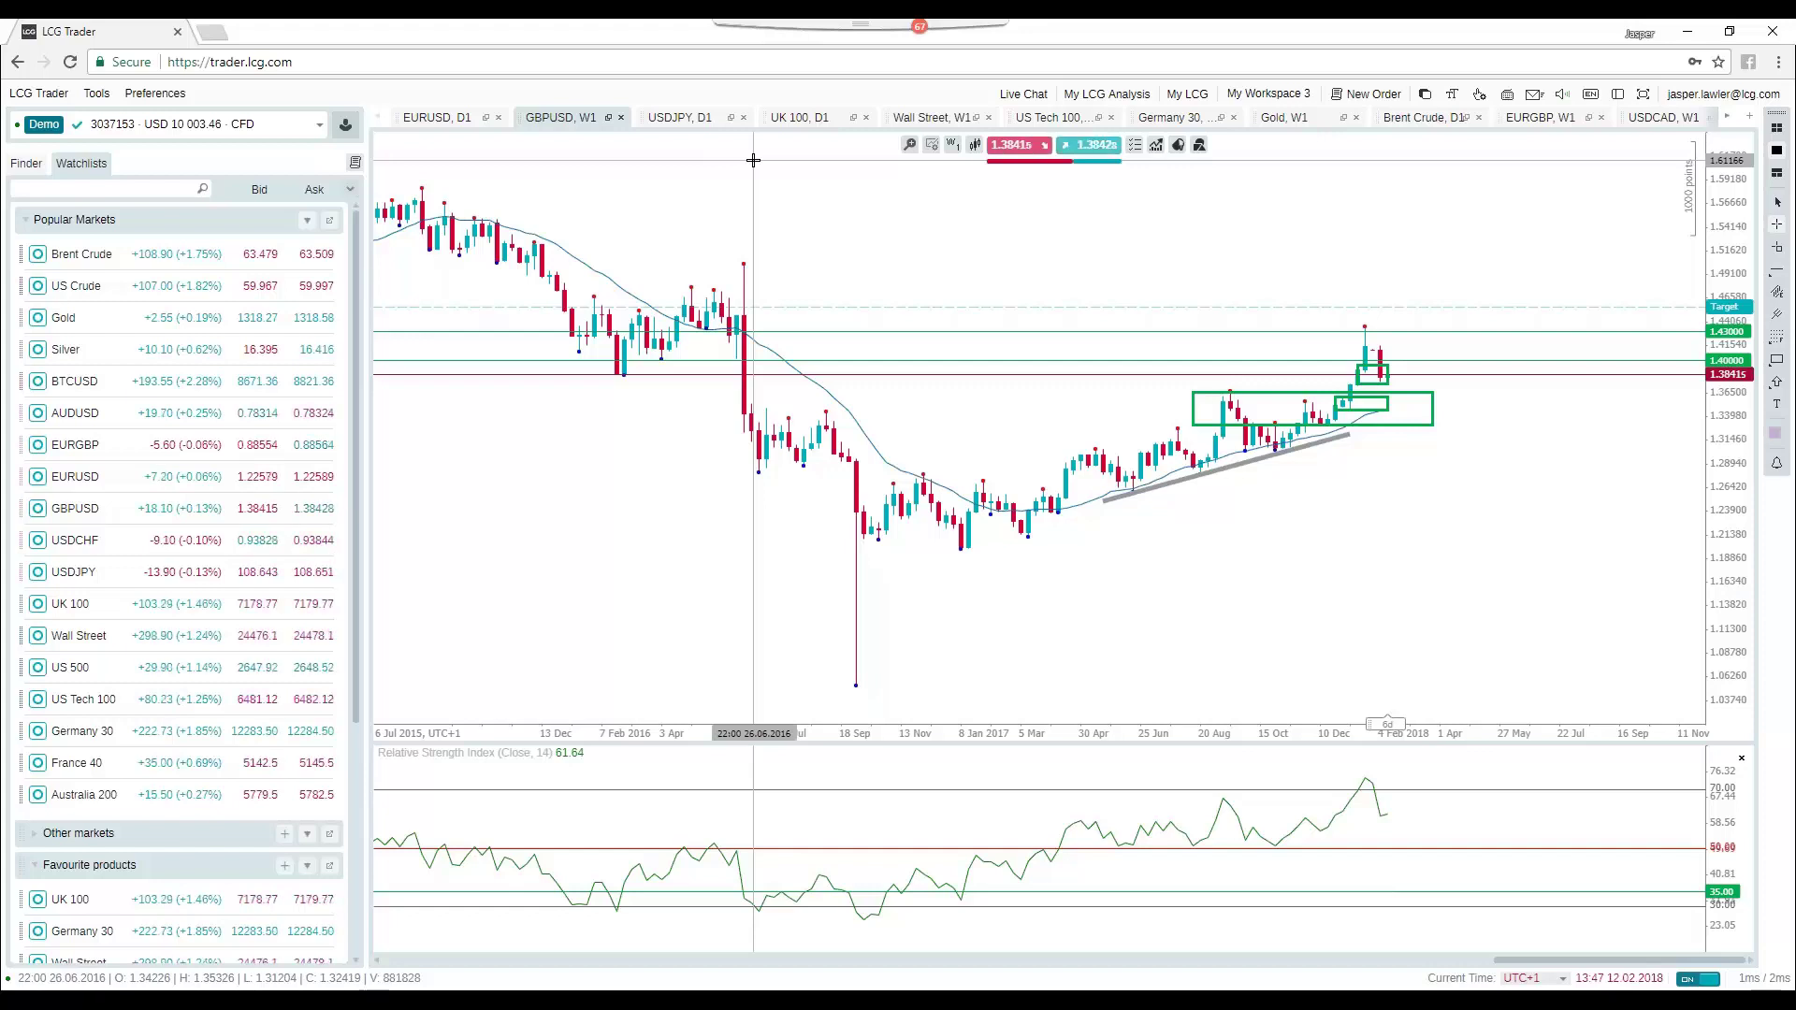
Step: Switch to the USDJPY chart and set it to weekly candles
left_click(680, 117)
left_click(952, 146)
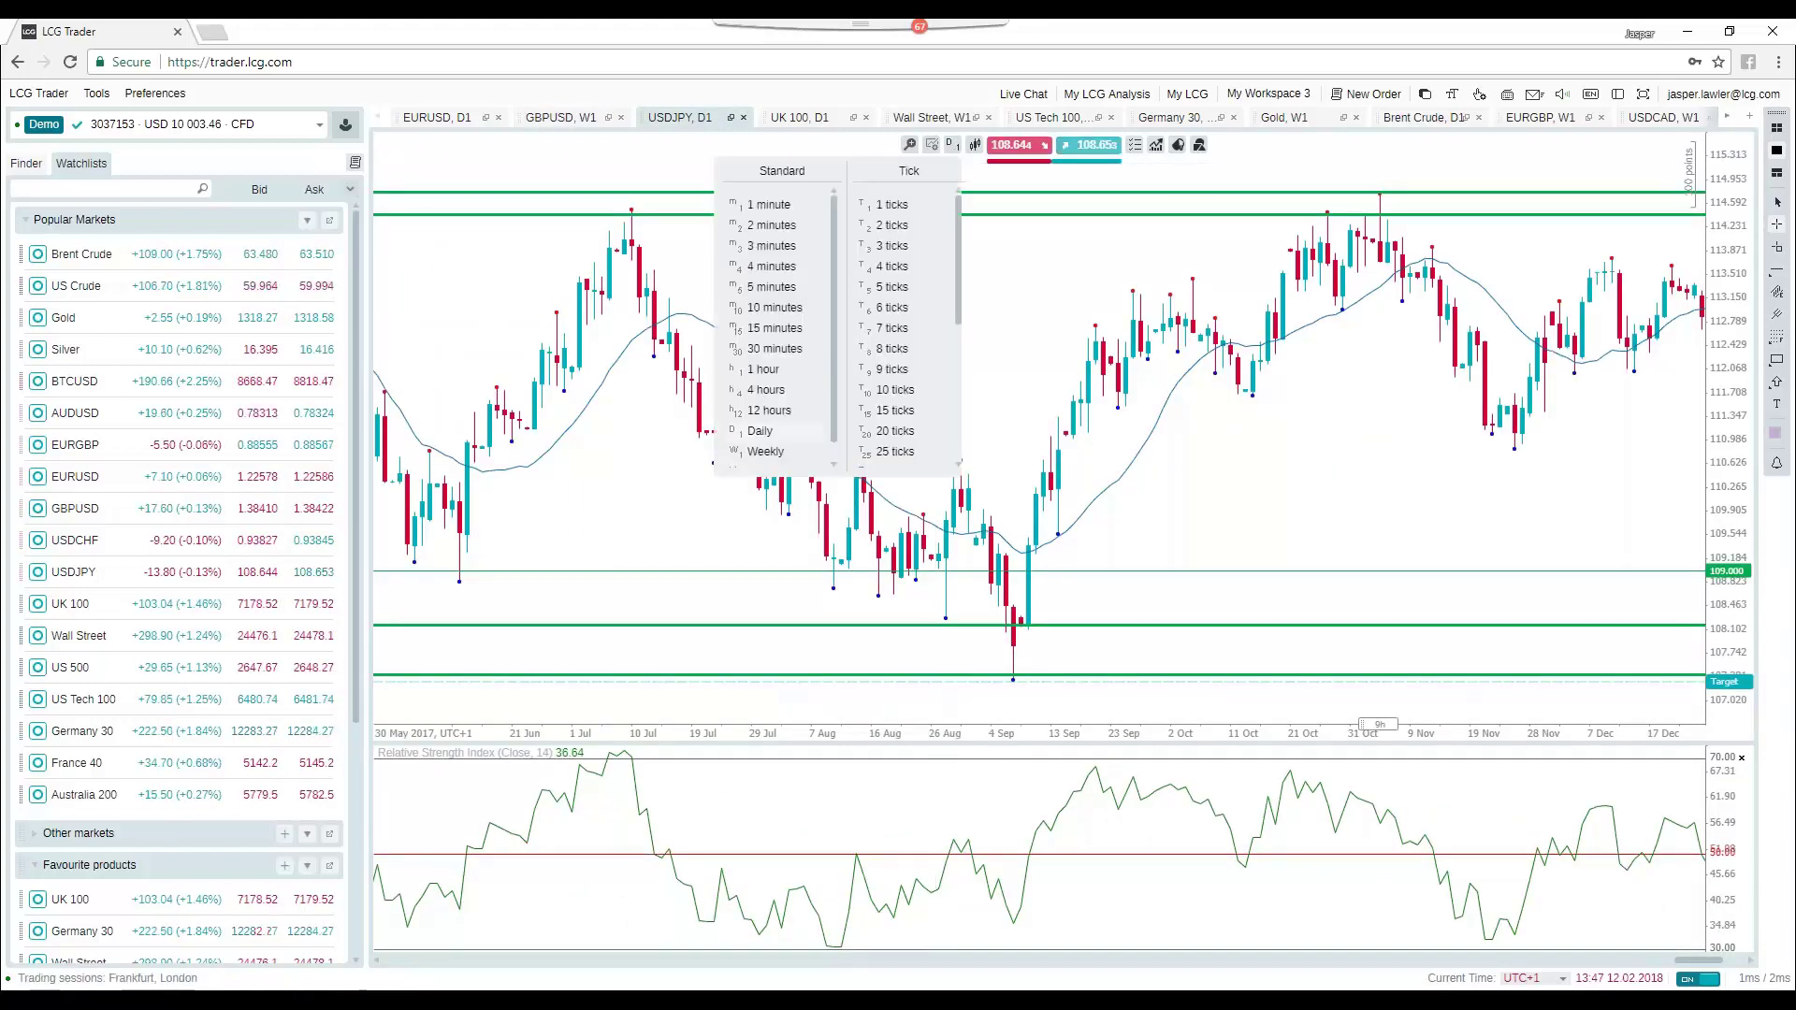
left_click(765, 452)
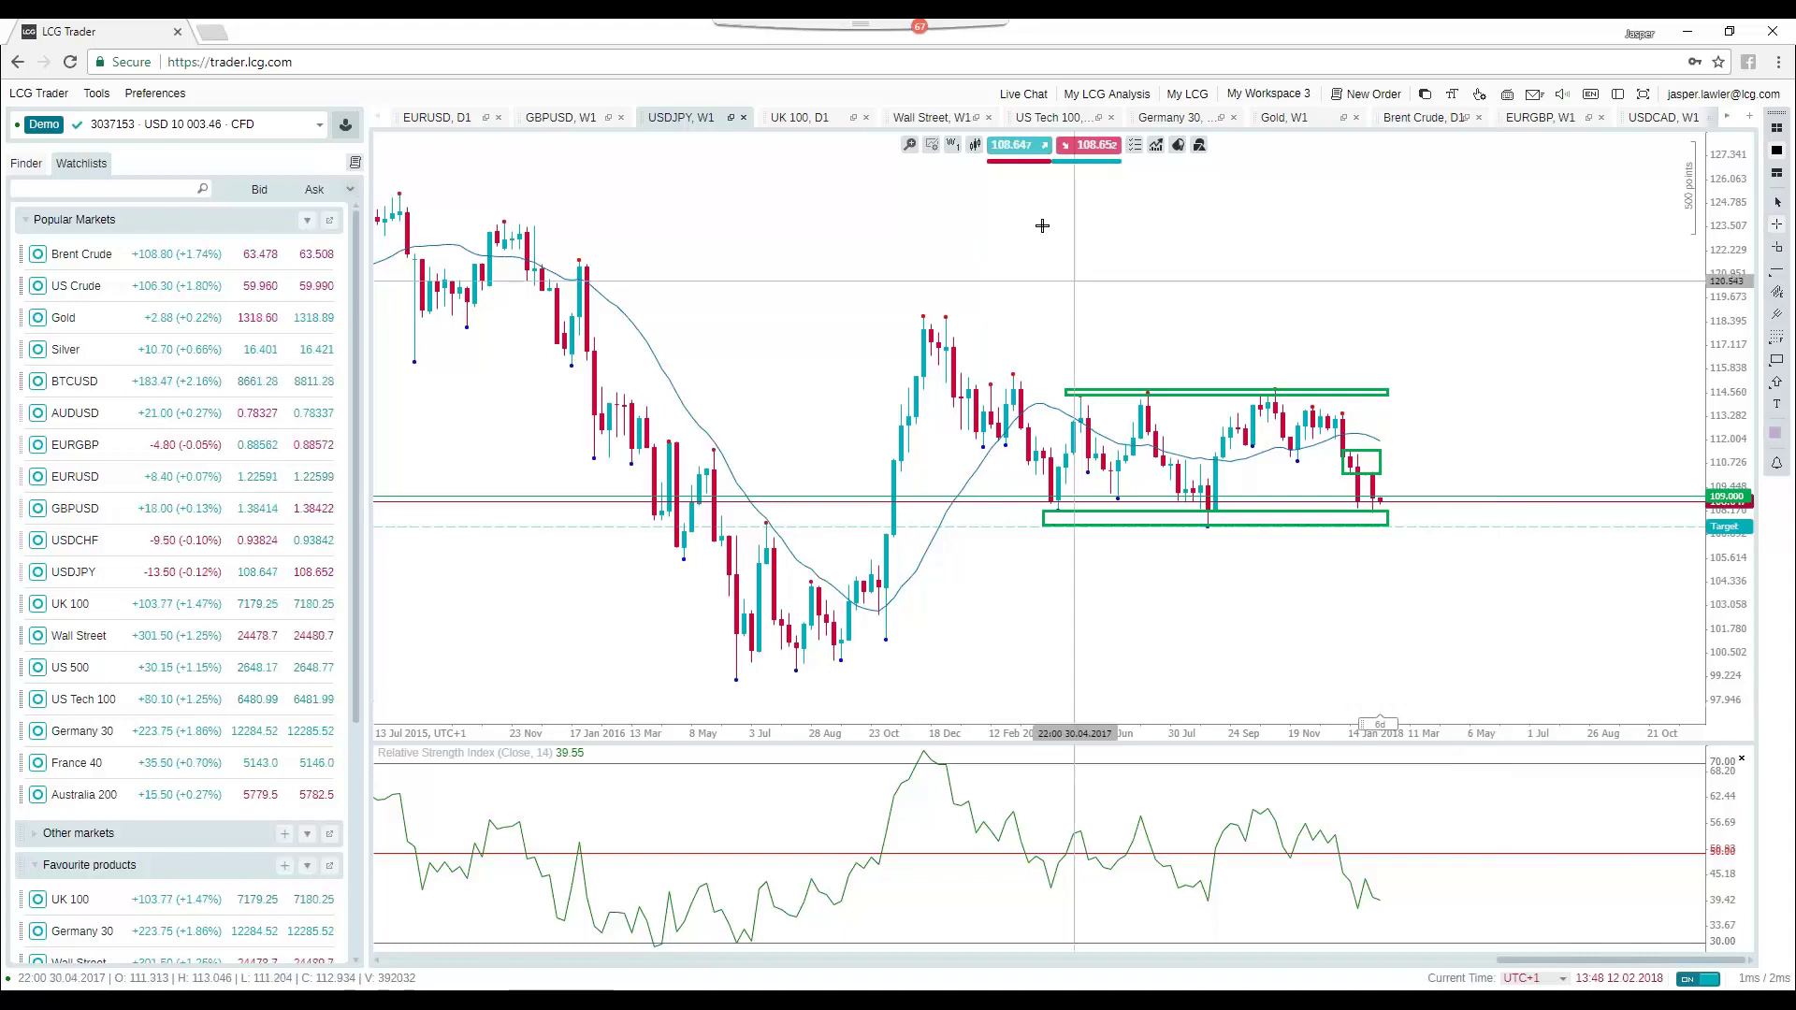
left_click(952, 144)
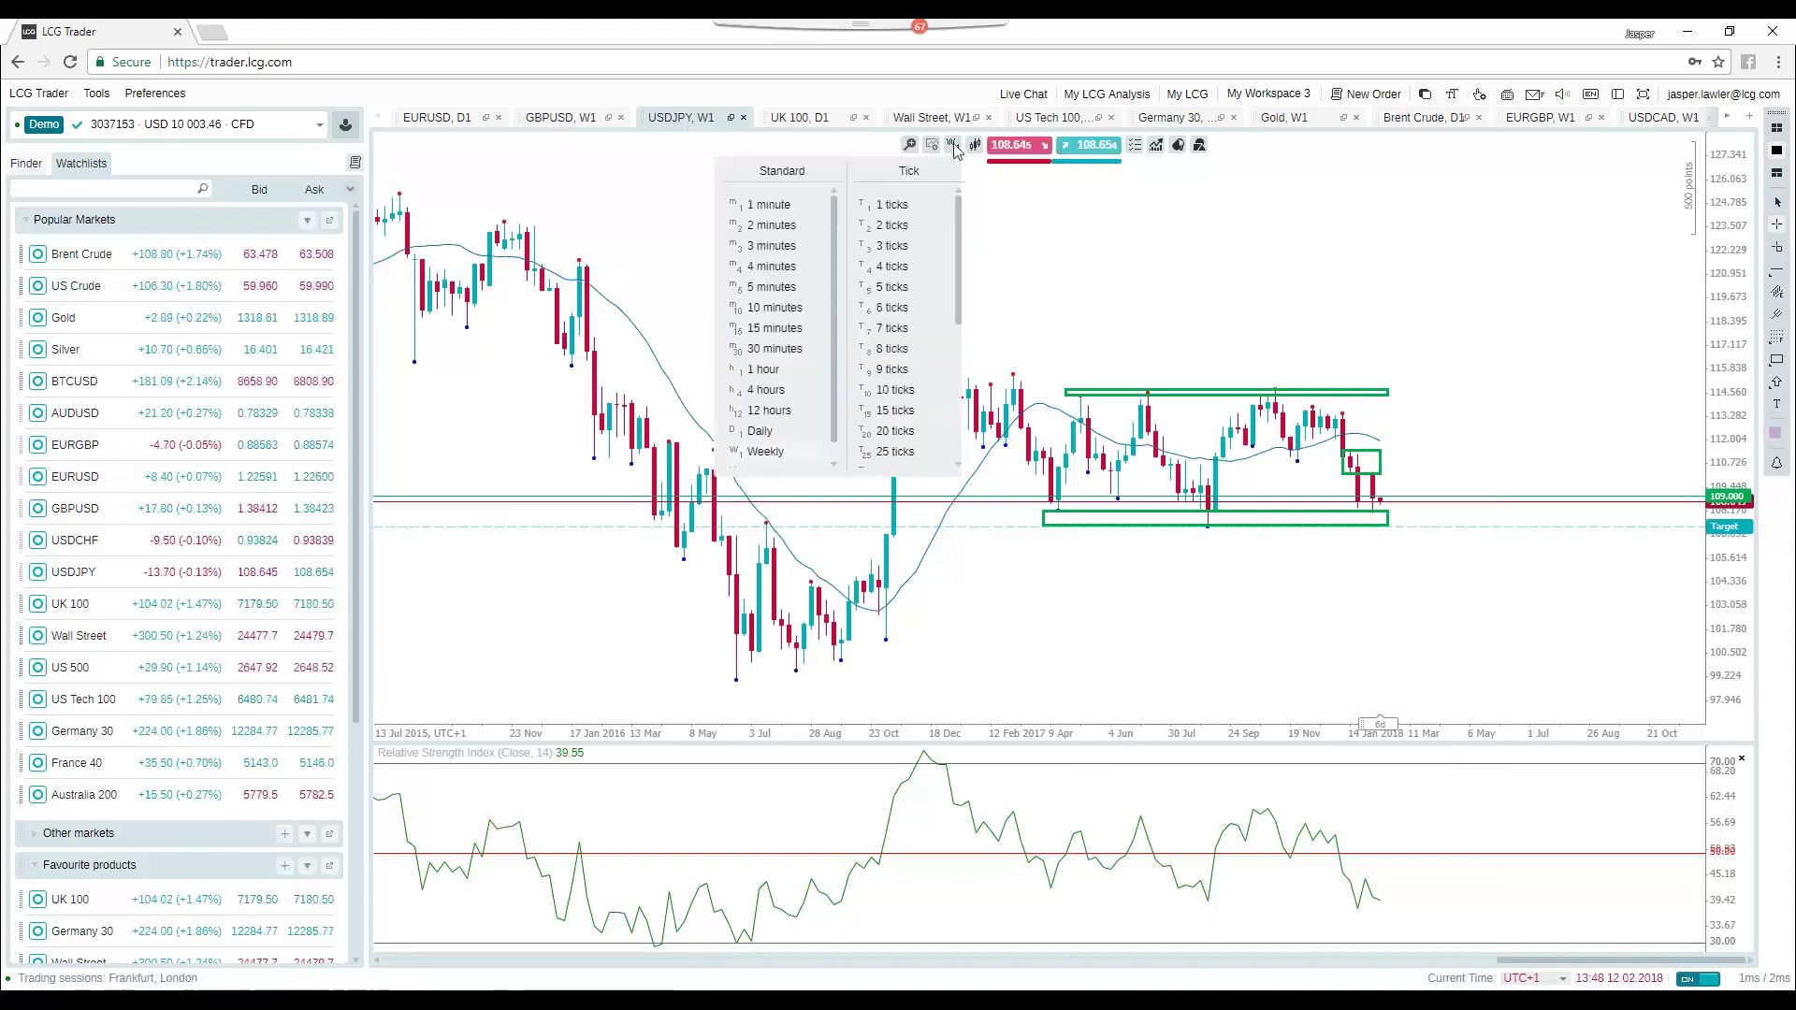
Step: Return USDJPY to daily candles and zoom out twice to February 2017
left_click(788, 437)
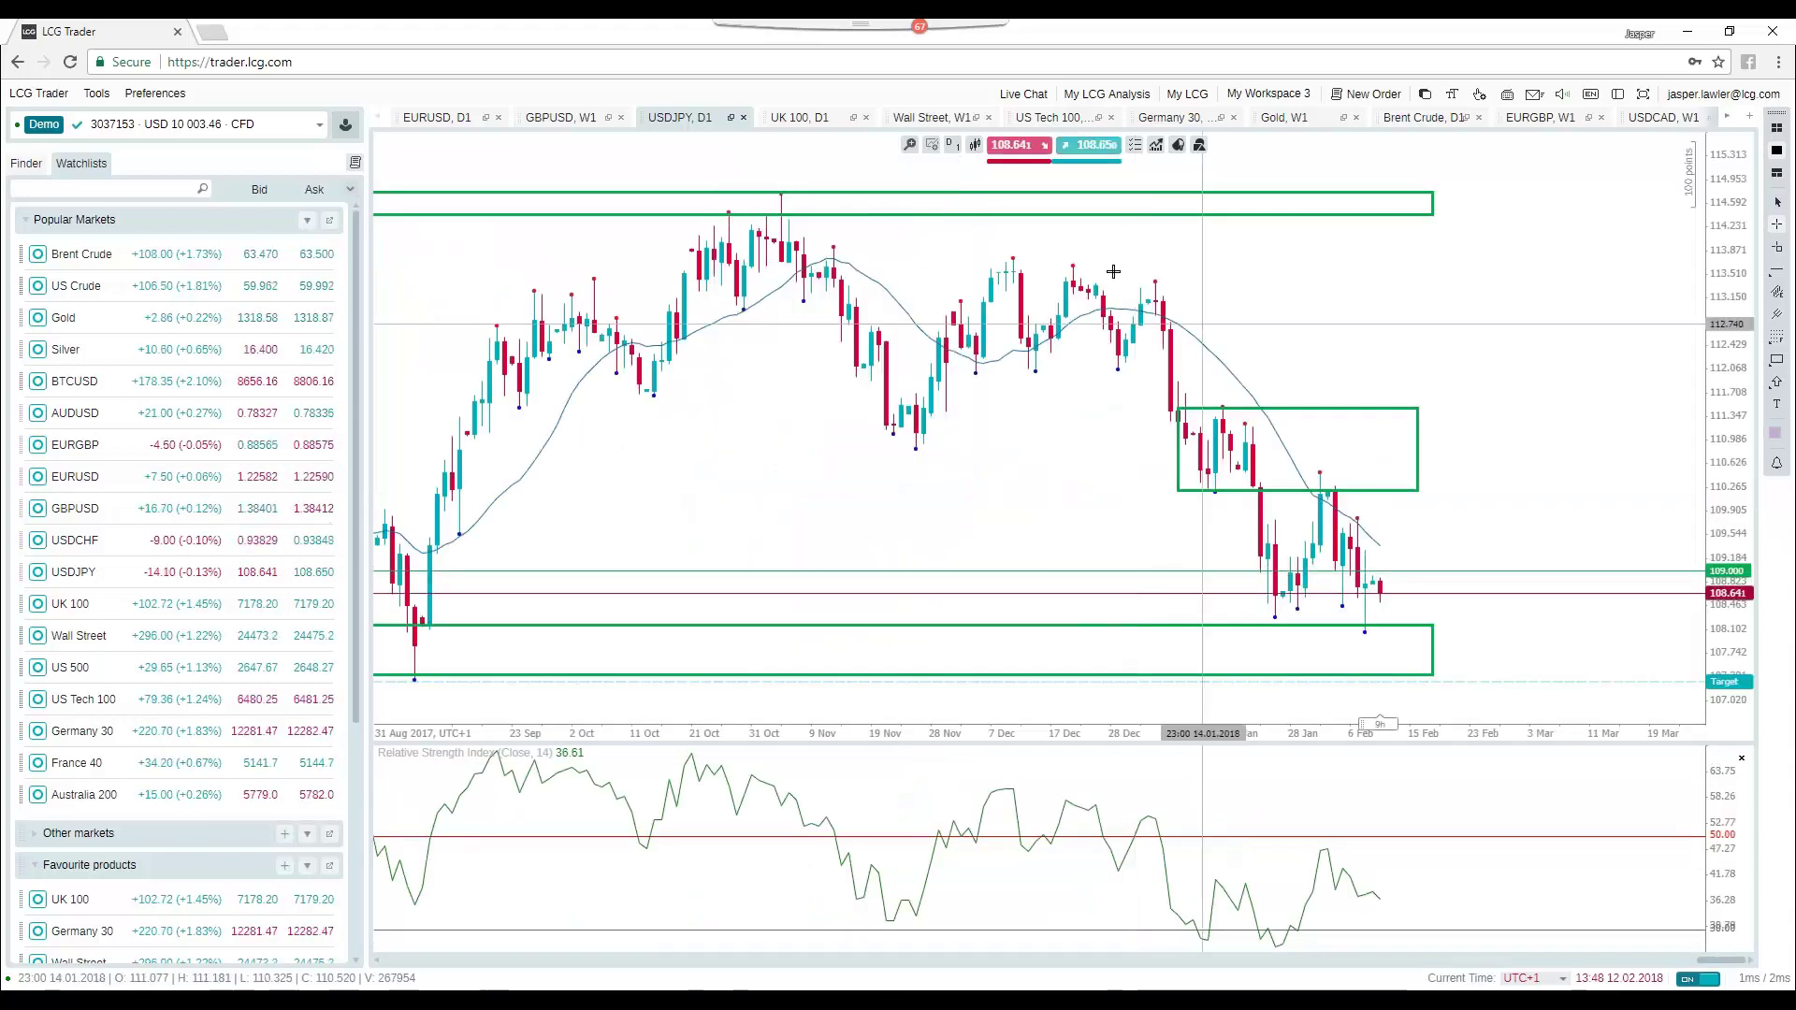
left_click(890, 145)
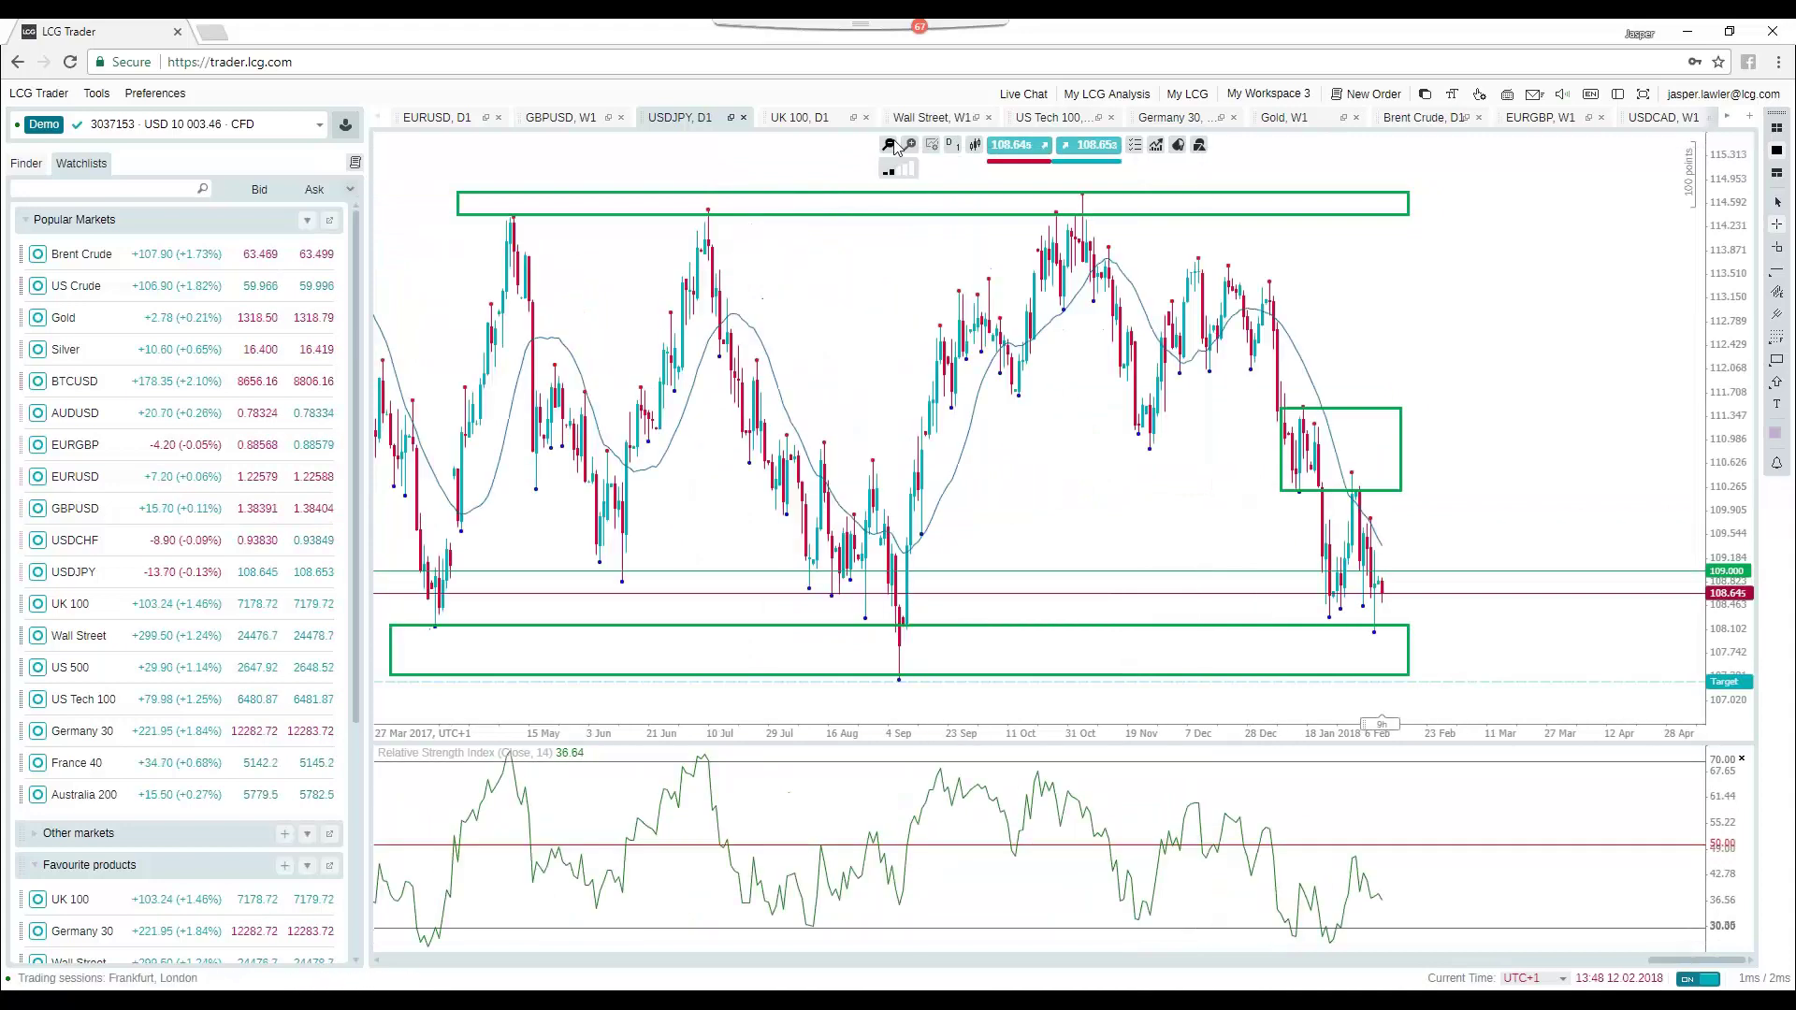
left_click(891, 145)
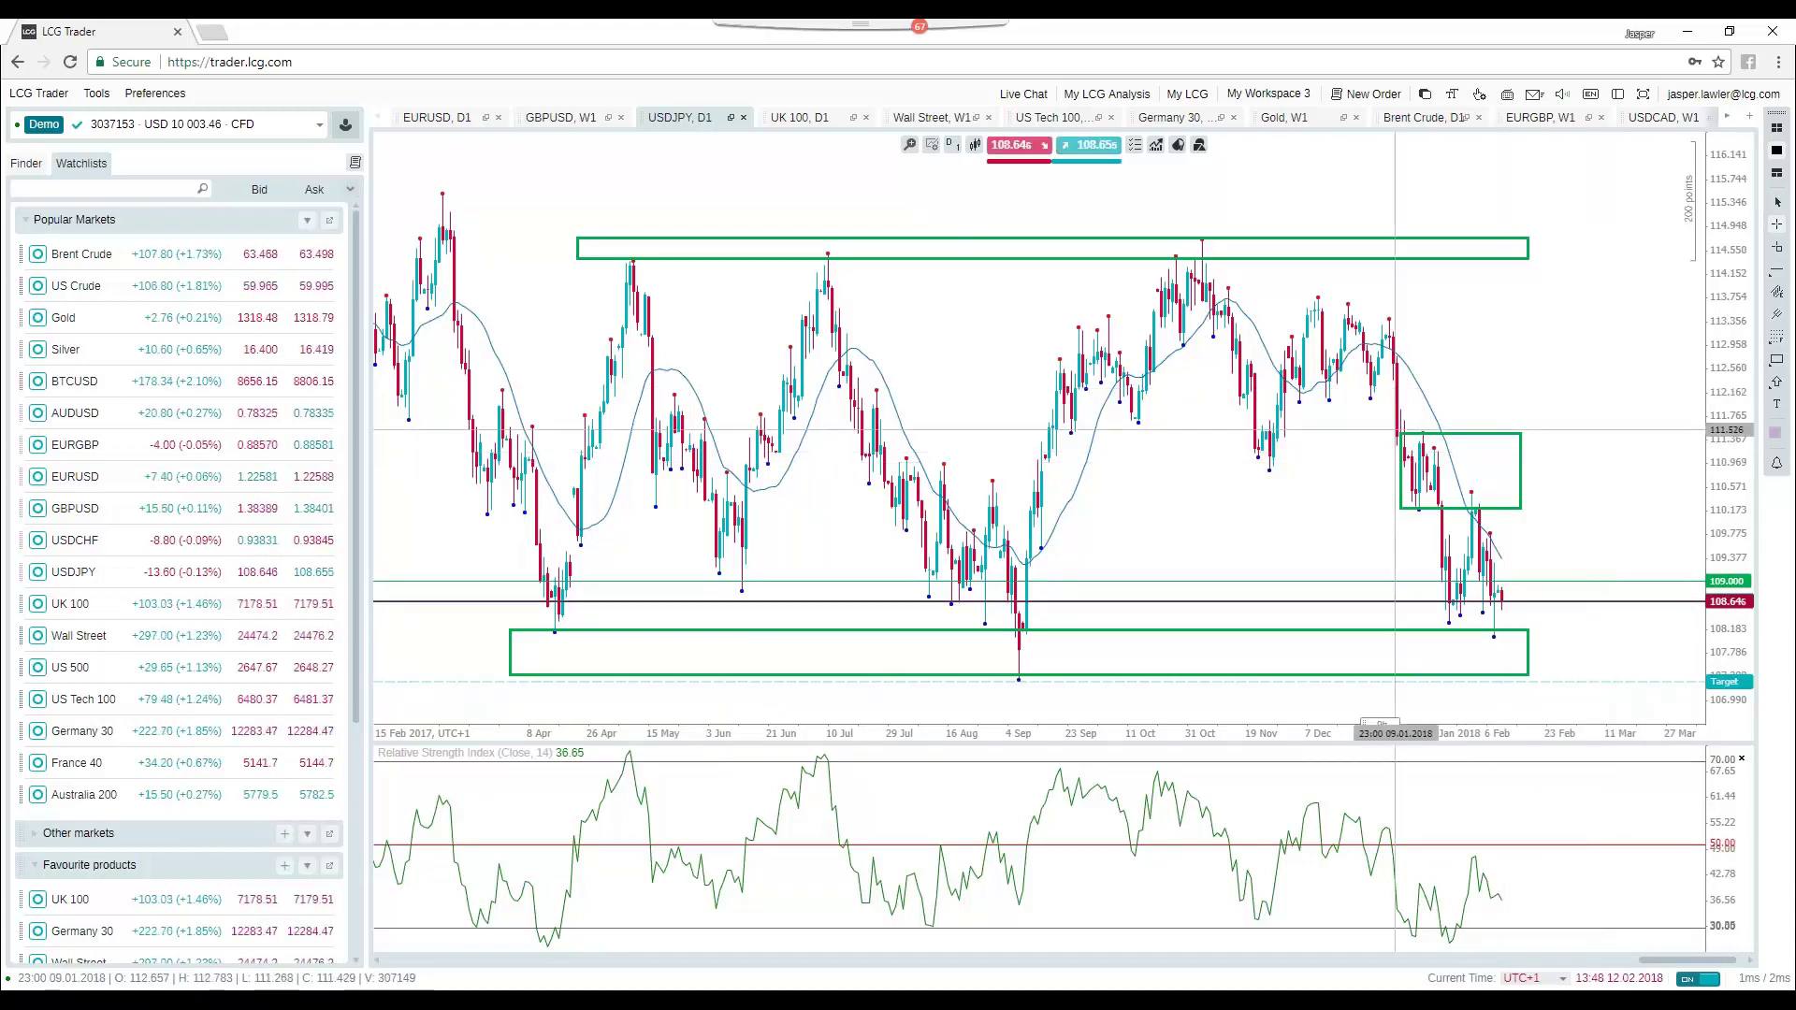
Step: Inspect USDJPY's top resistance box, then bring up the Gold weekly chart
left_click(690, 245)
left_click(720, 455)
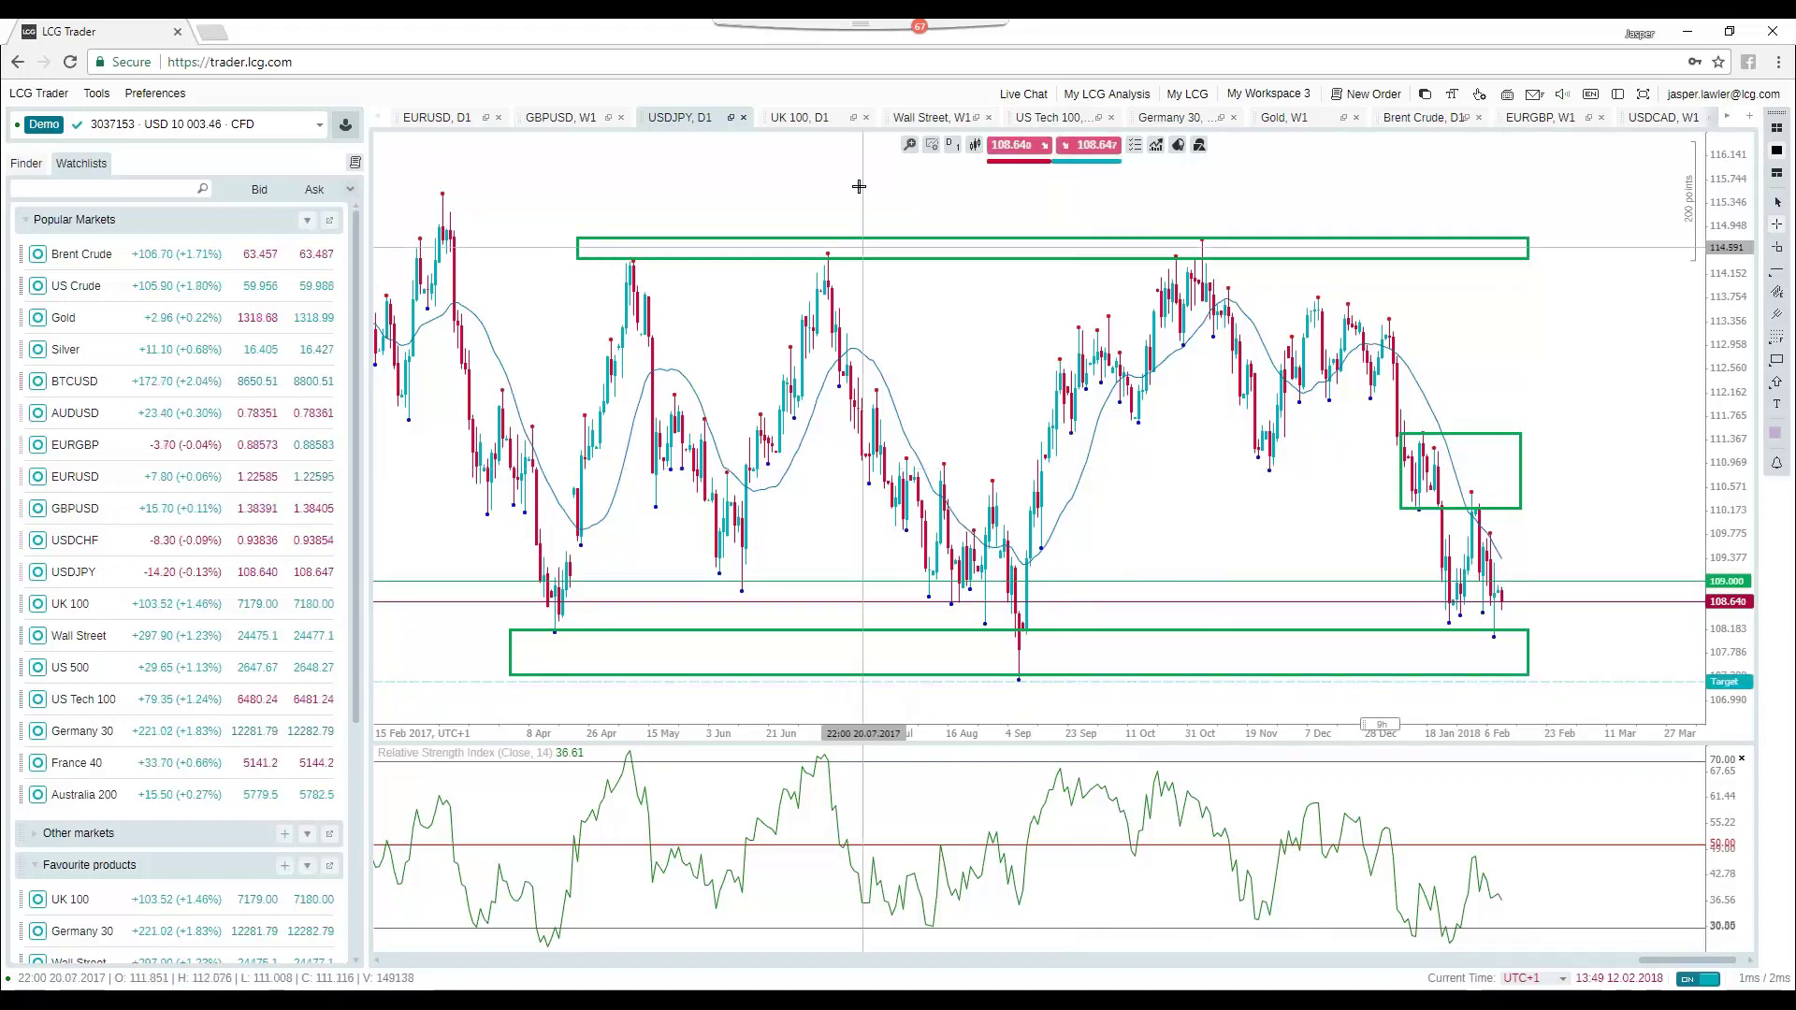
left_click(1289, 122)
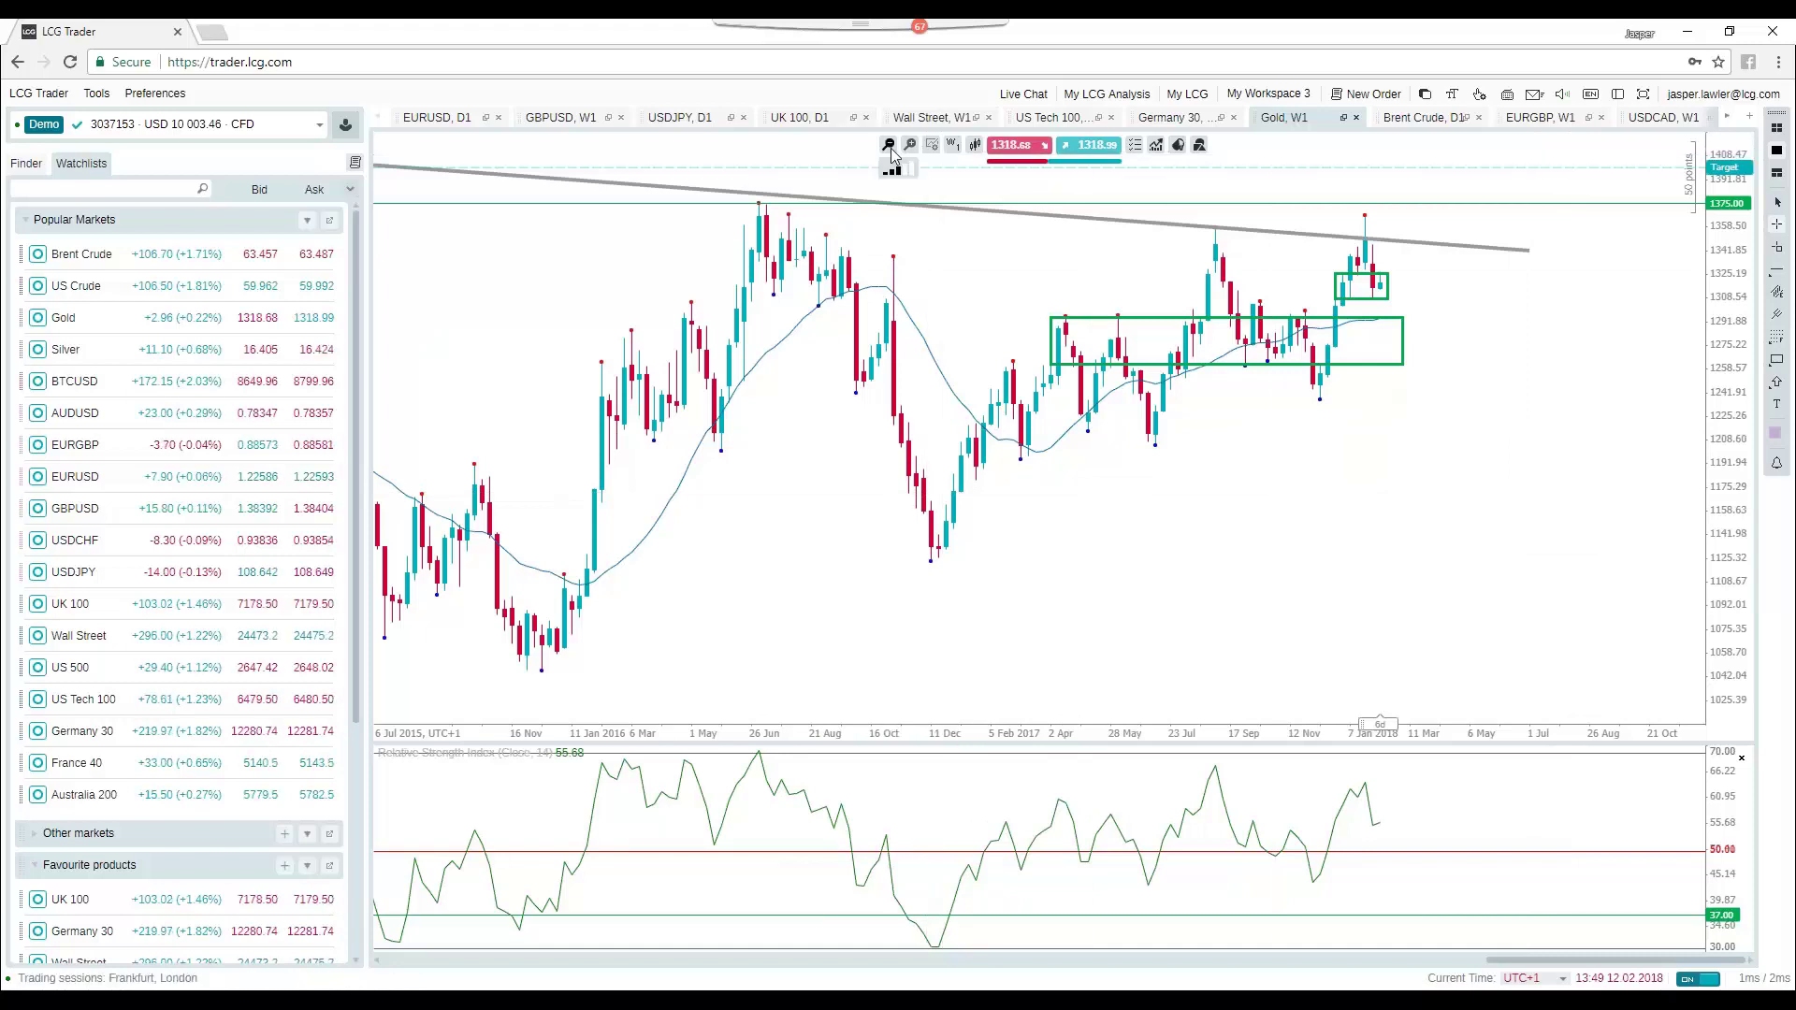
Step: Zoom Gold out to 2012–2019 and check the timeframe list, keeping weekly
left_click(888, 145)
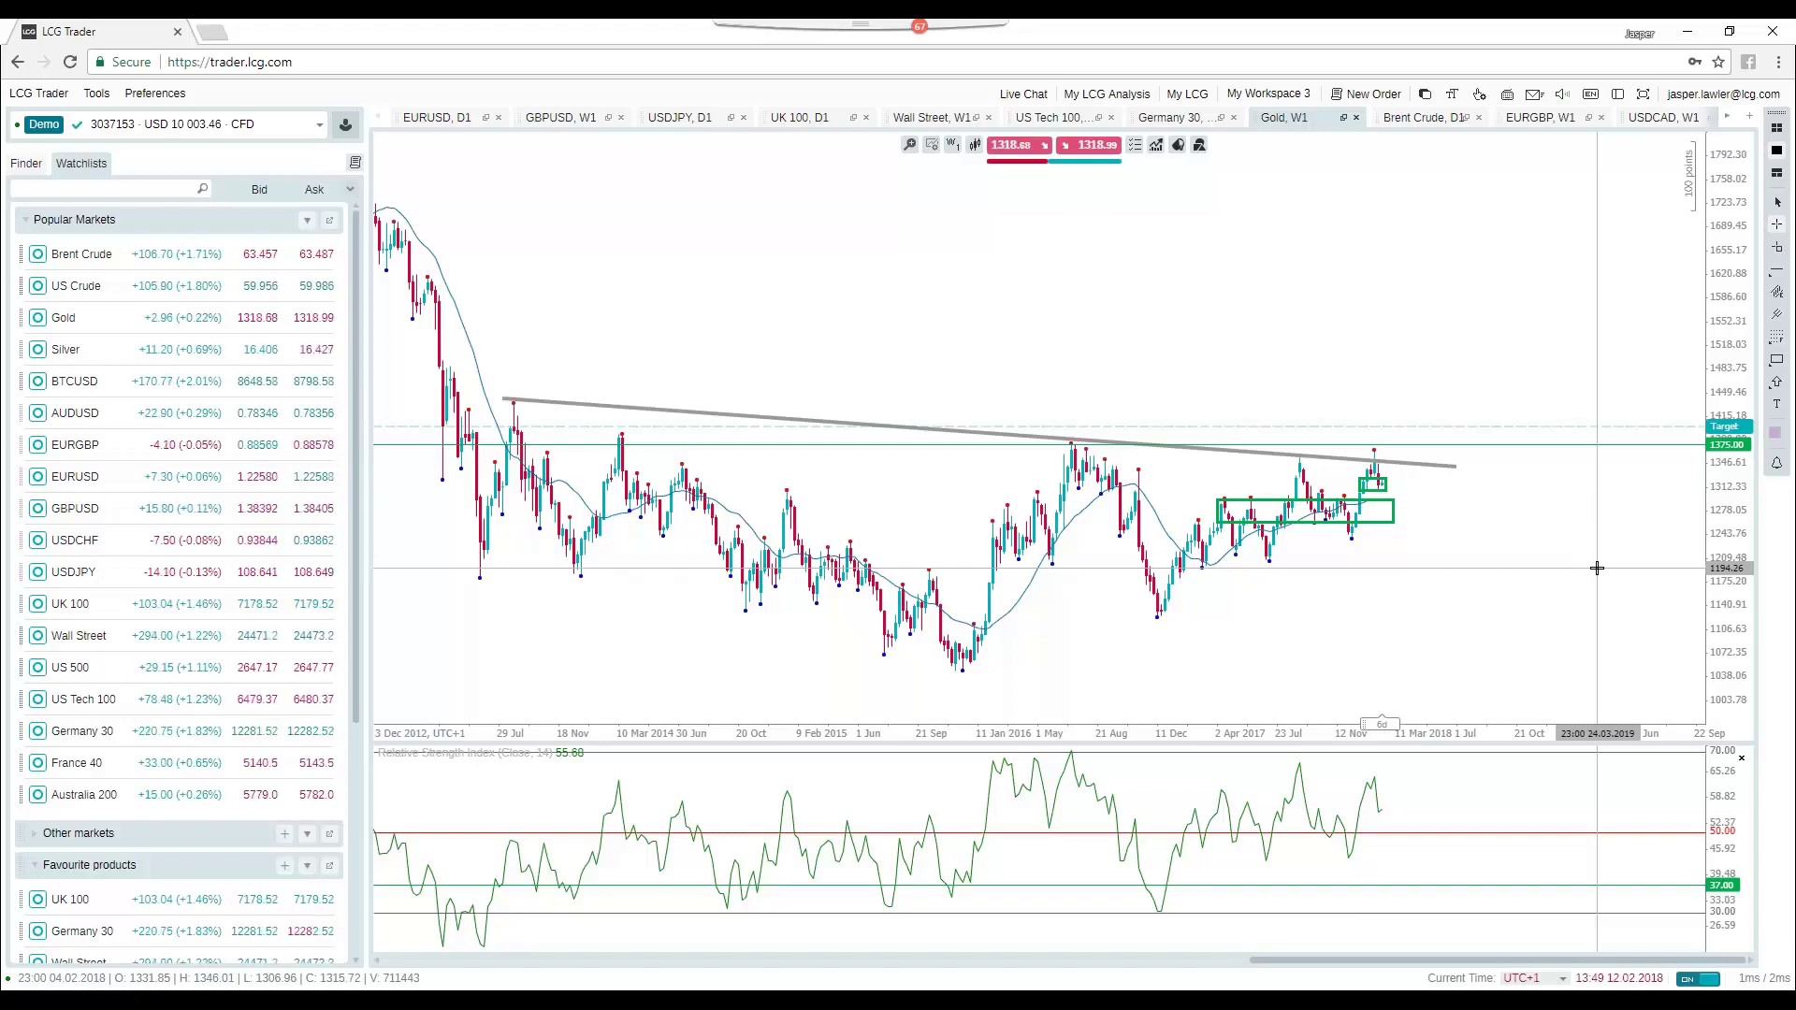
left_click(954, 146)
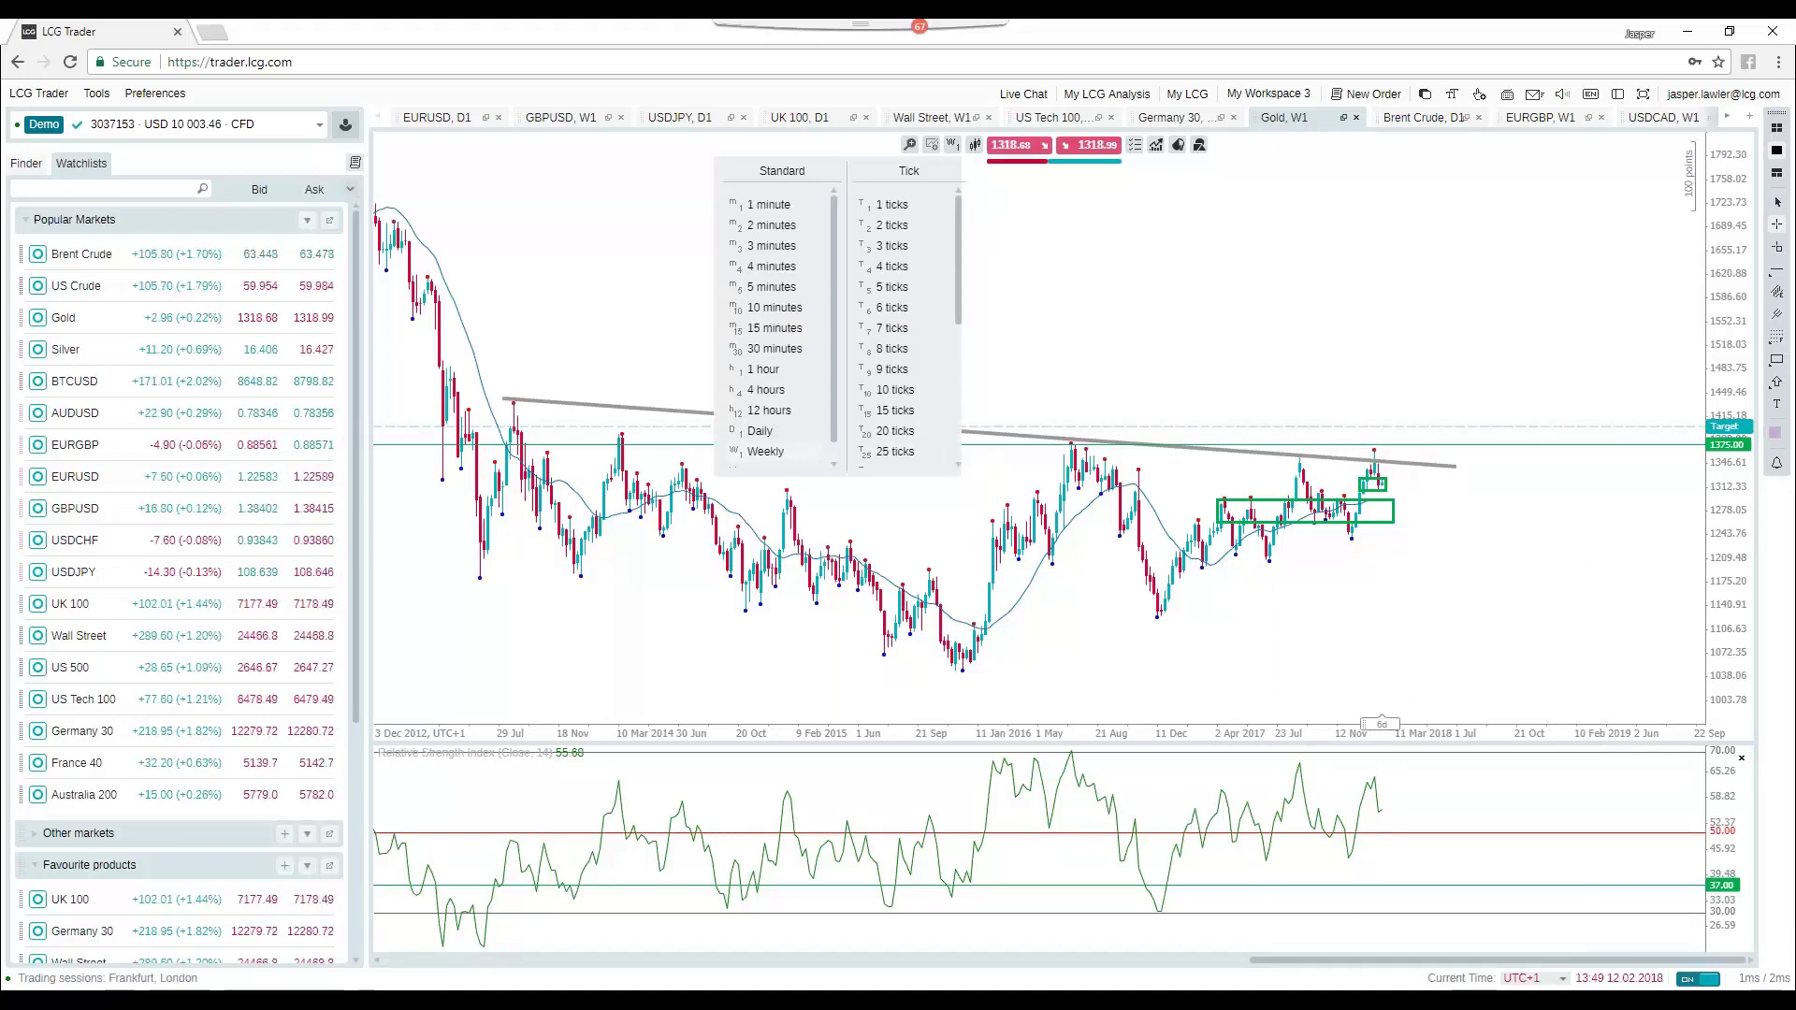
left_click(1052, 339)
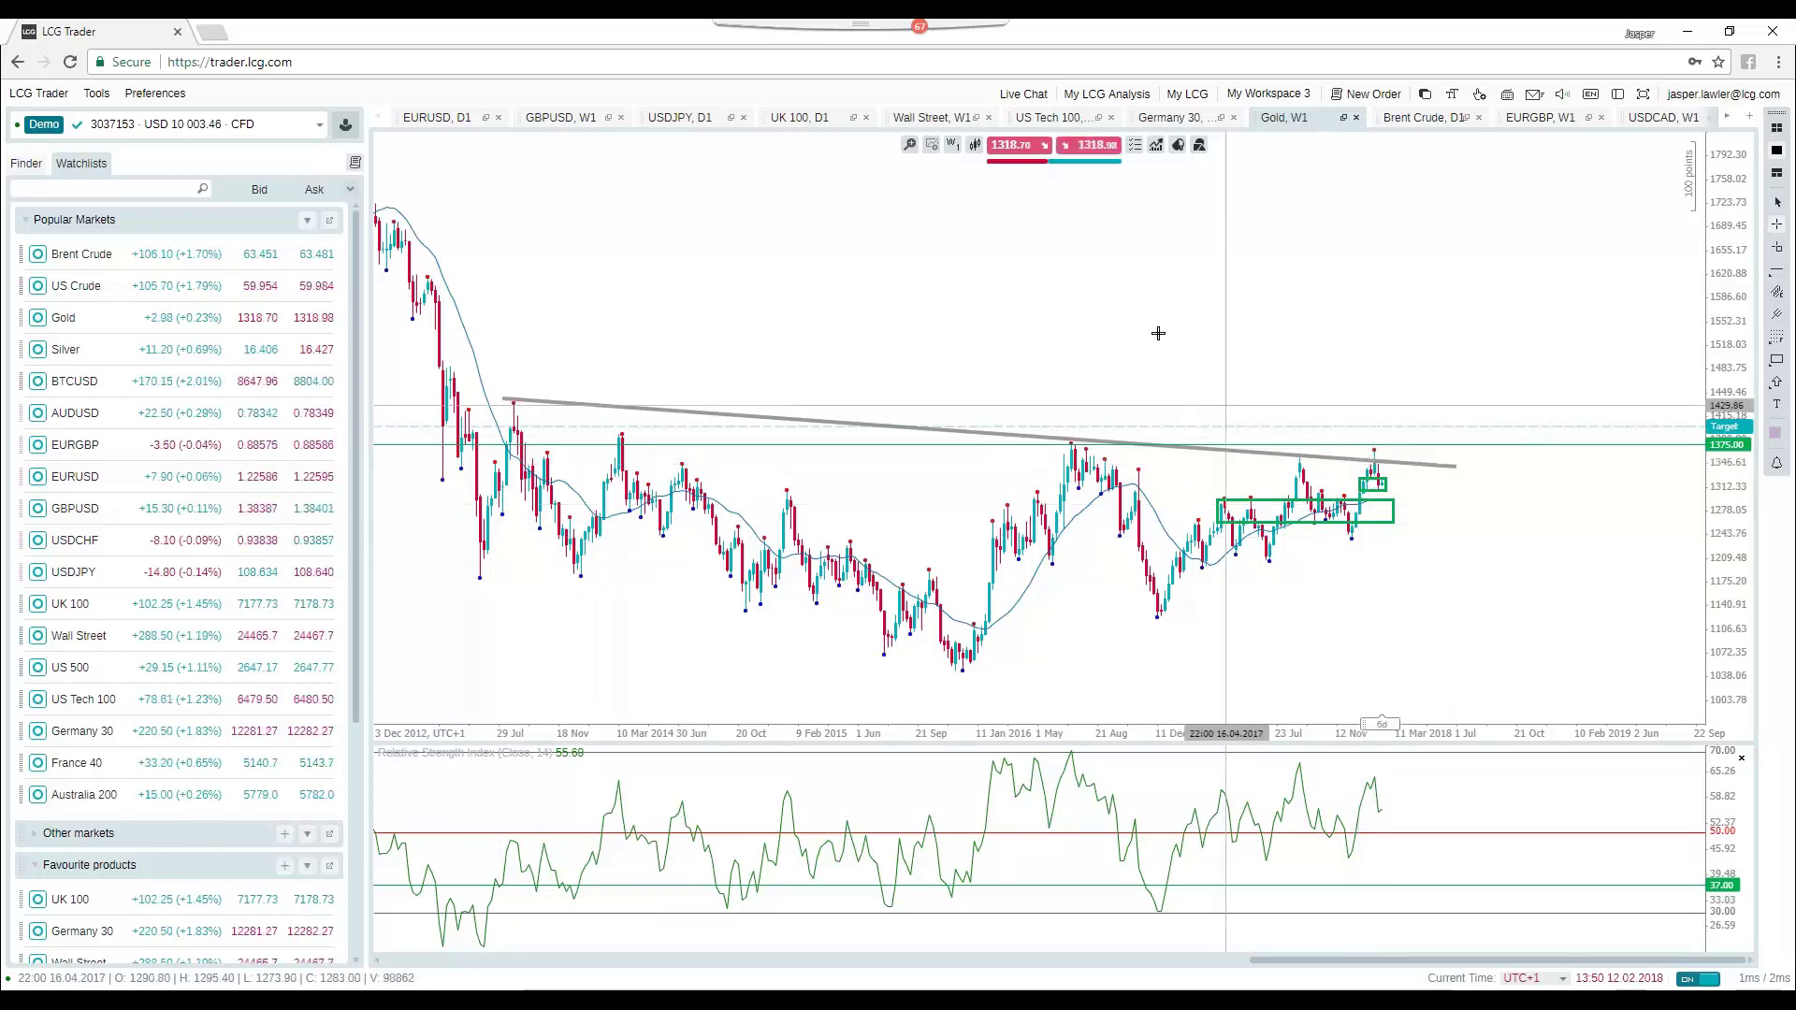
left_click(952, 146)
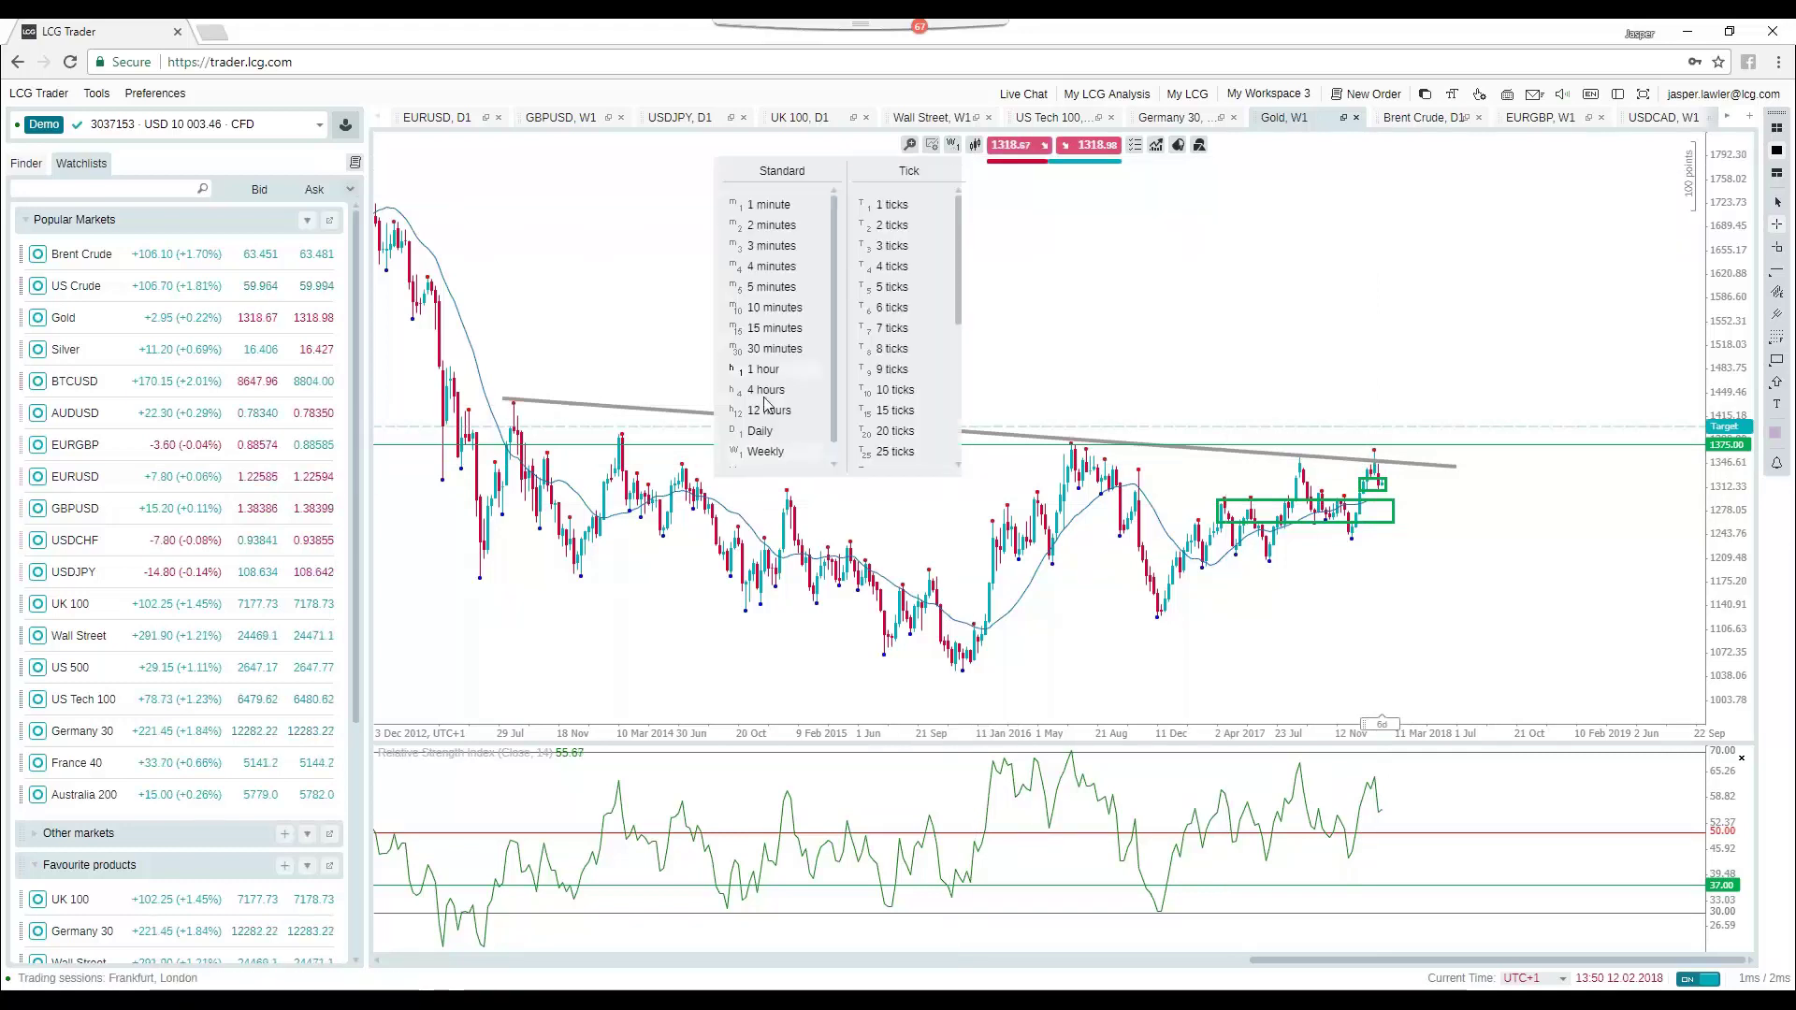
left_click(761, 431)
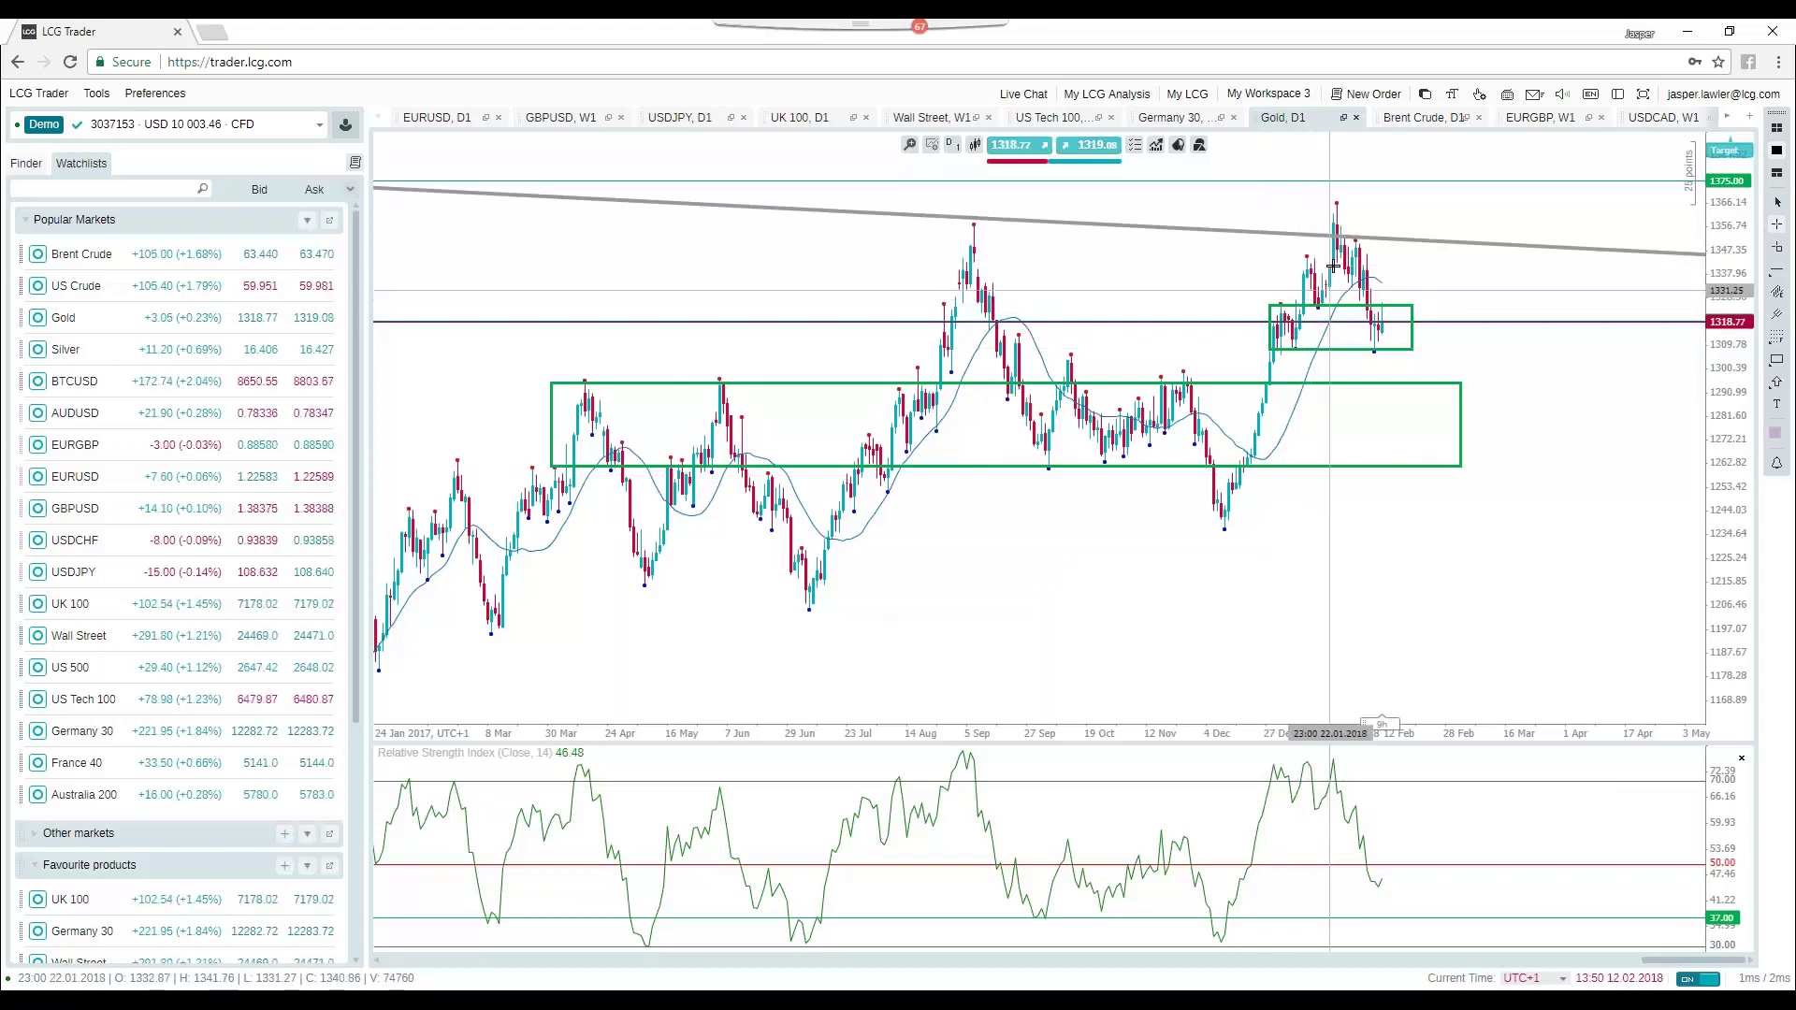
left_click(1394, 350)
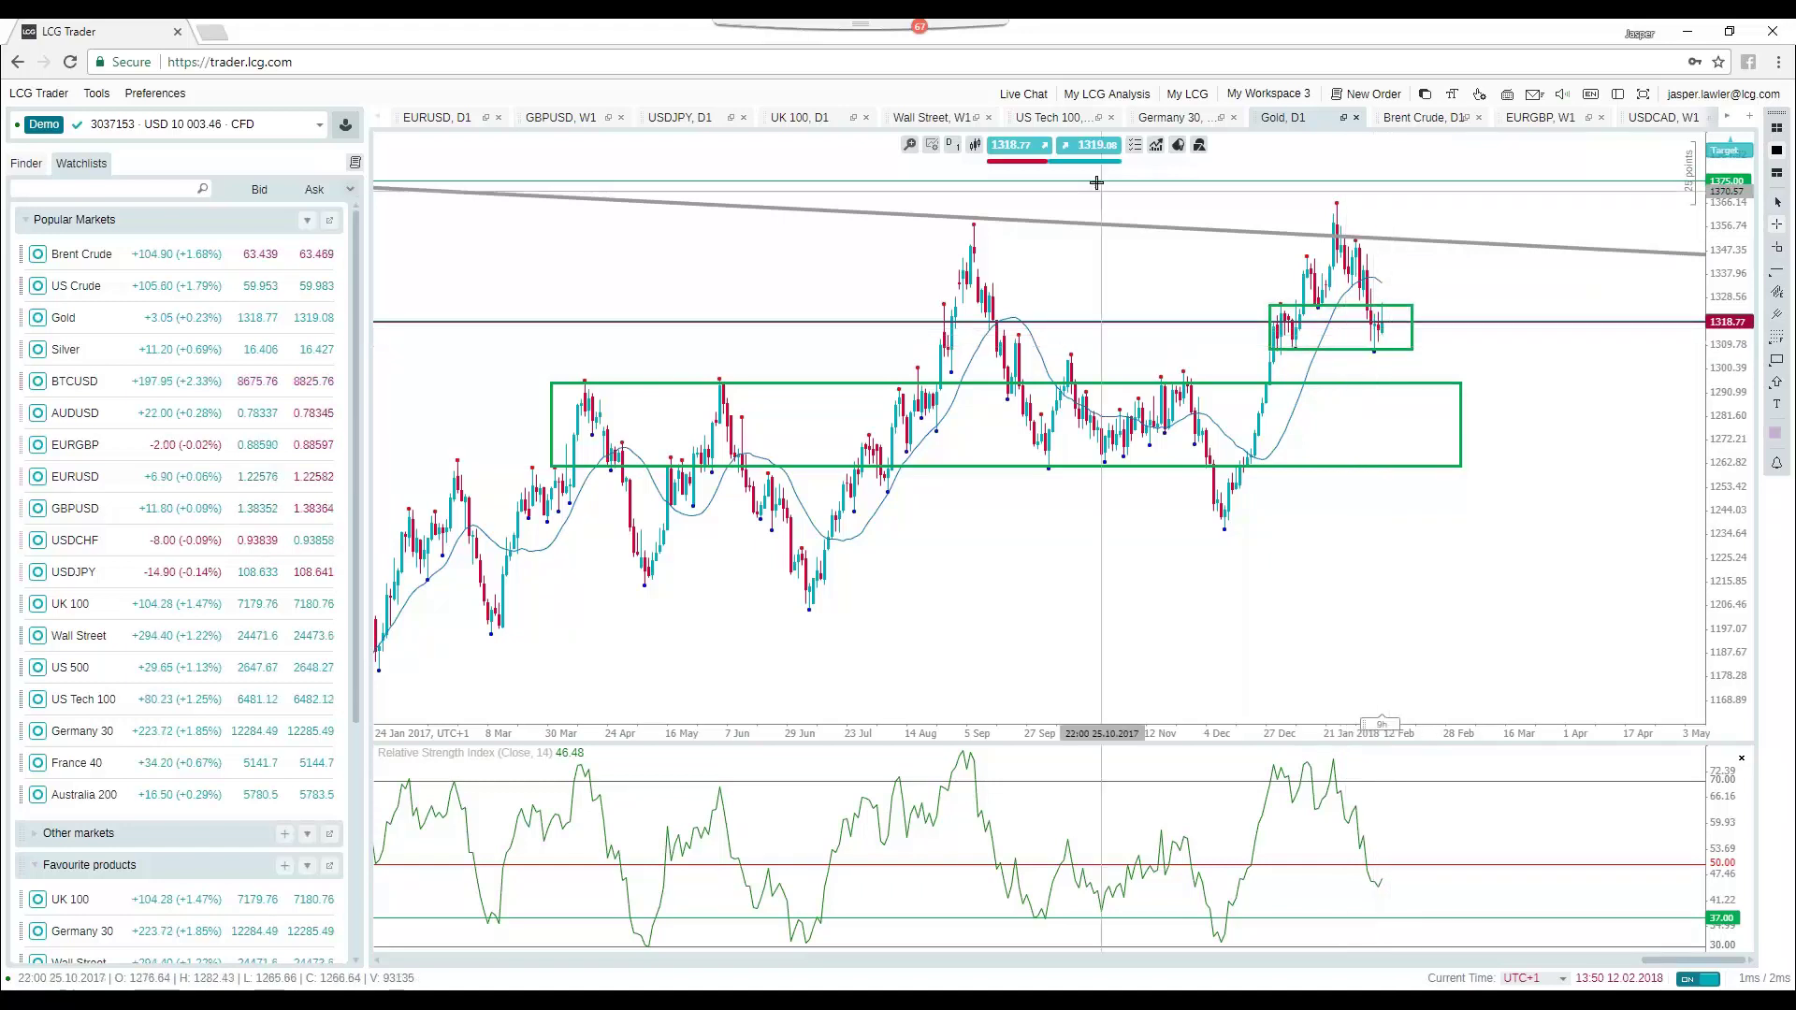
scroll(1377, 412, "up", 3)
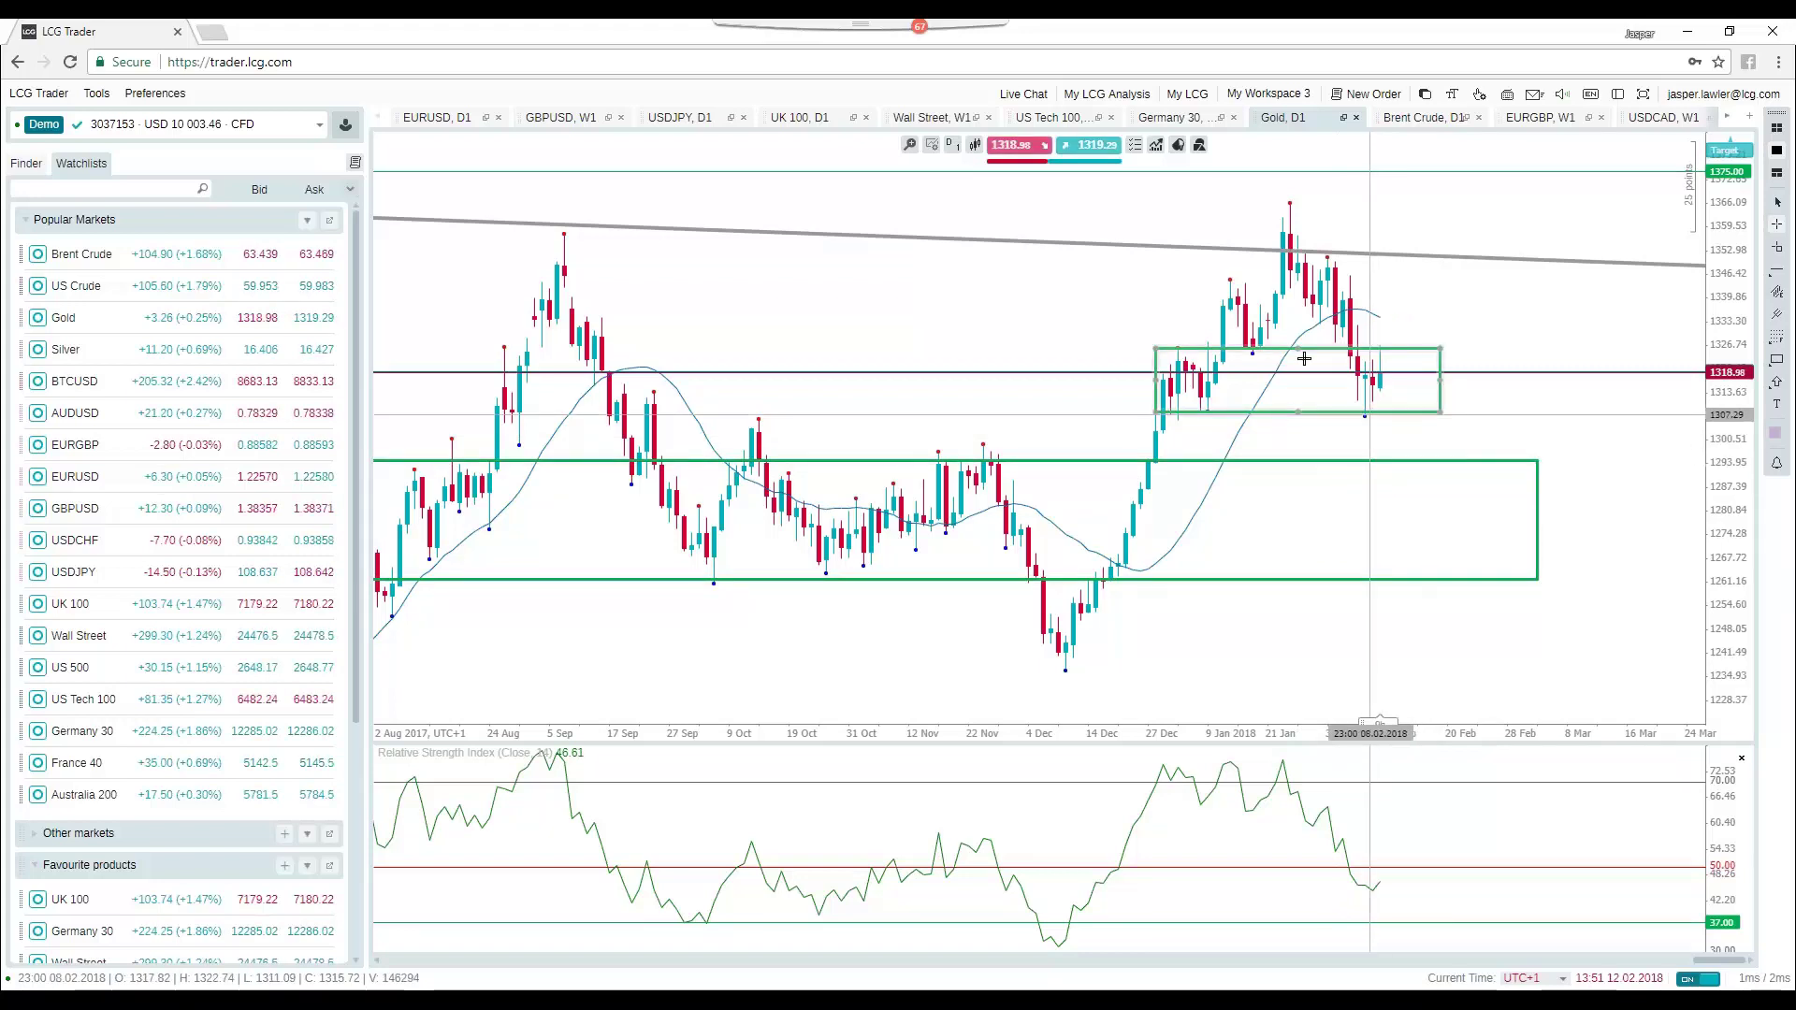
mouse_move(956, 150)
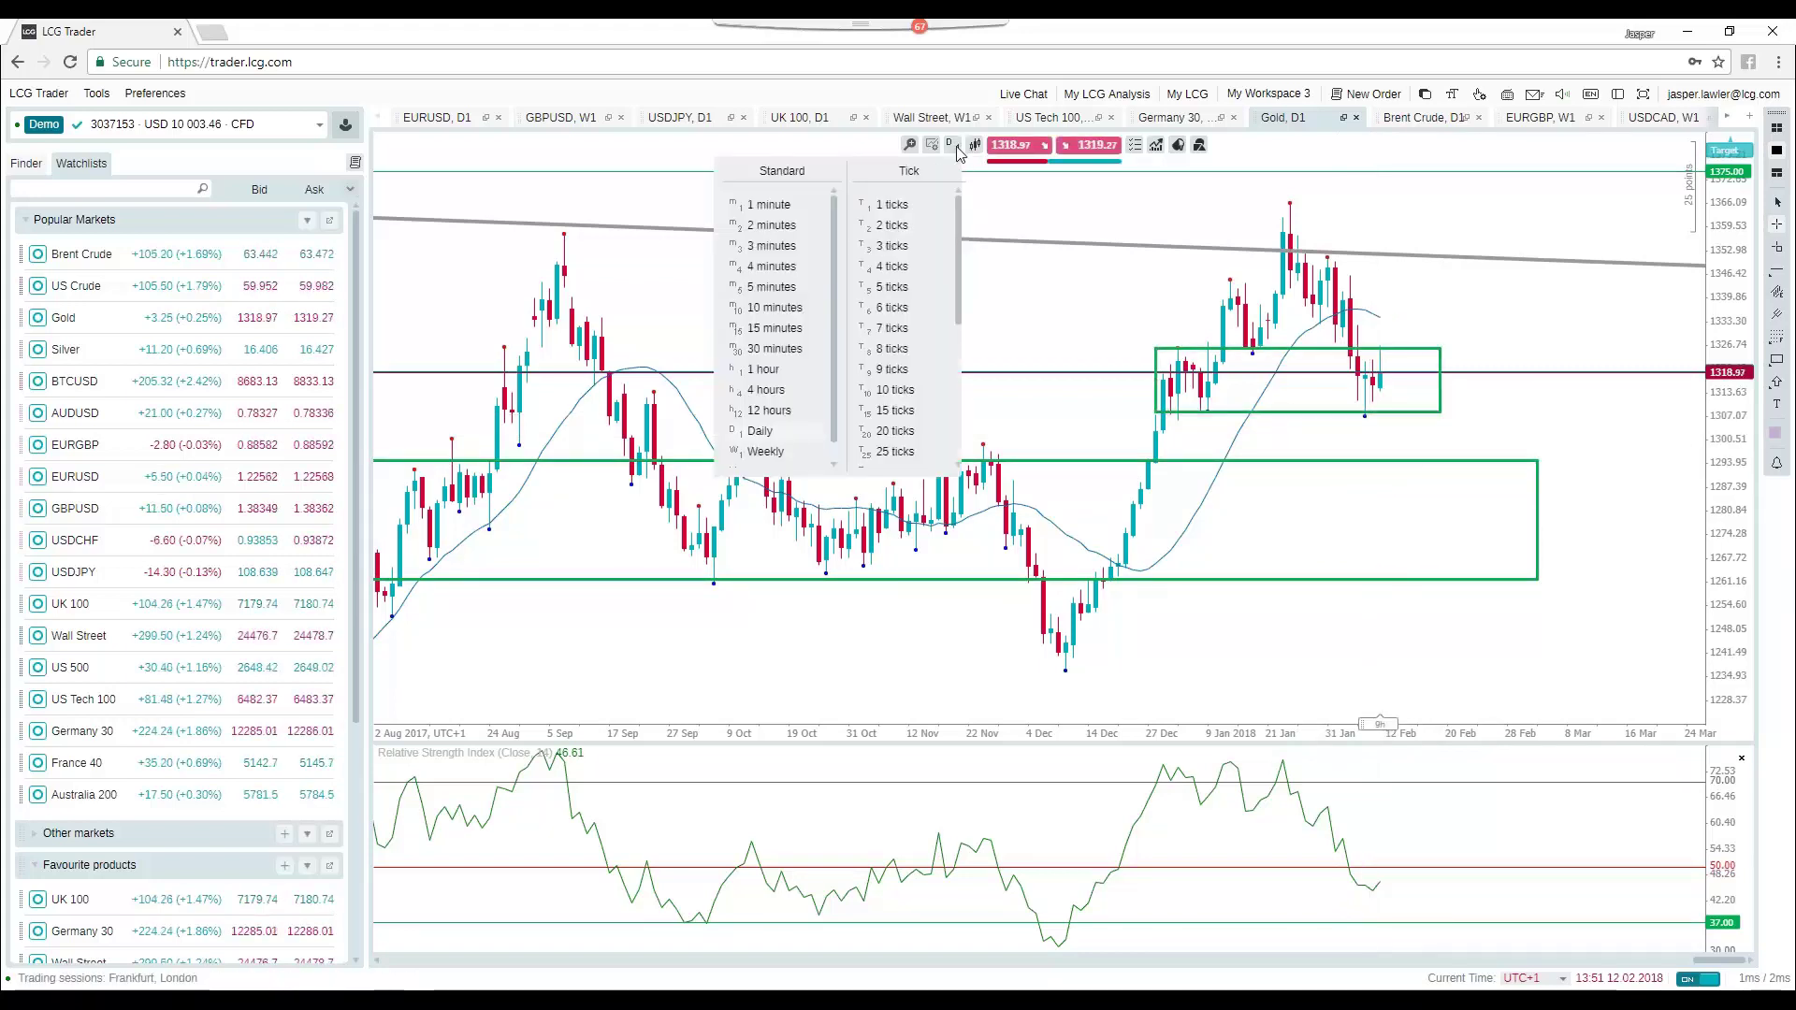
left_click(793, 455)
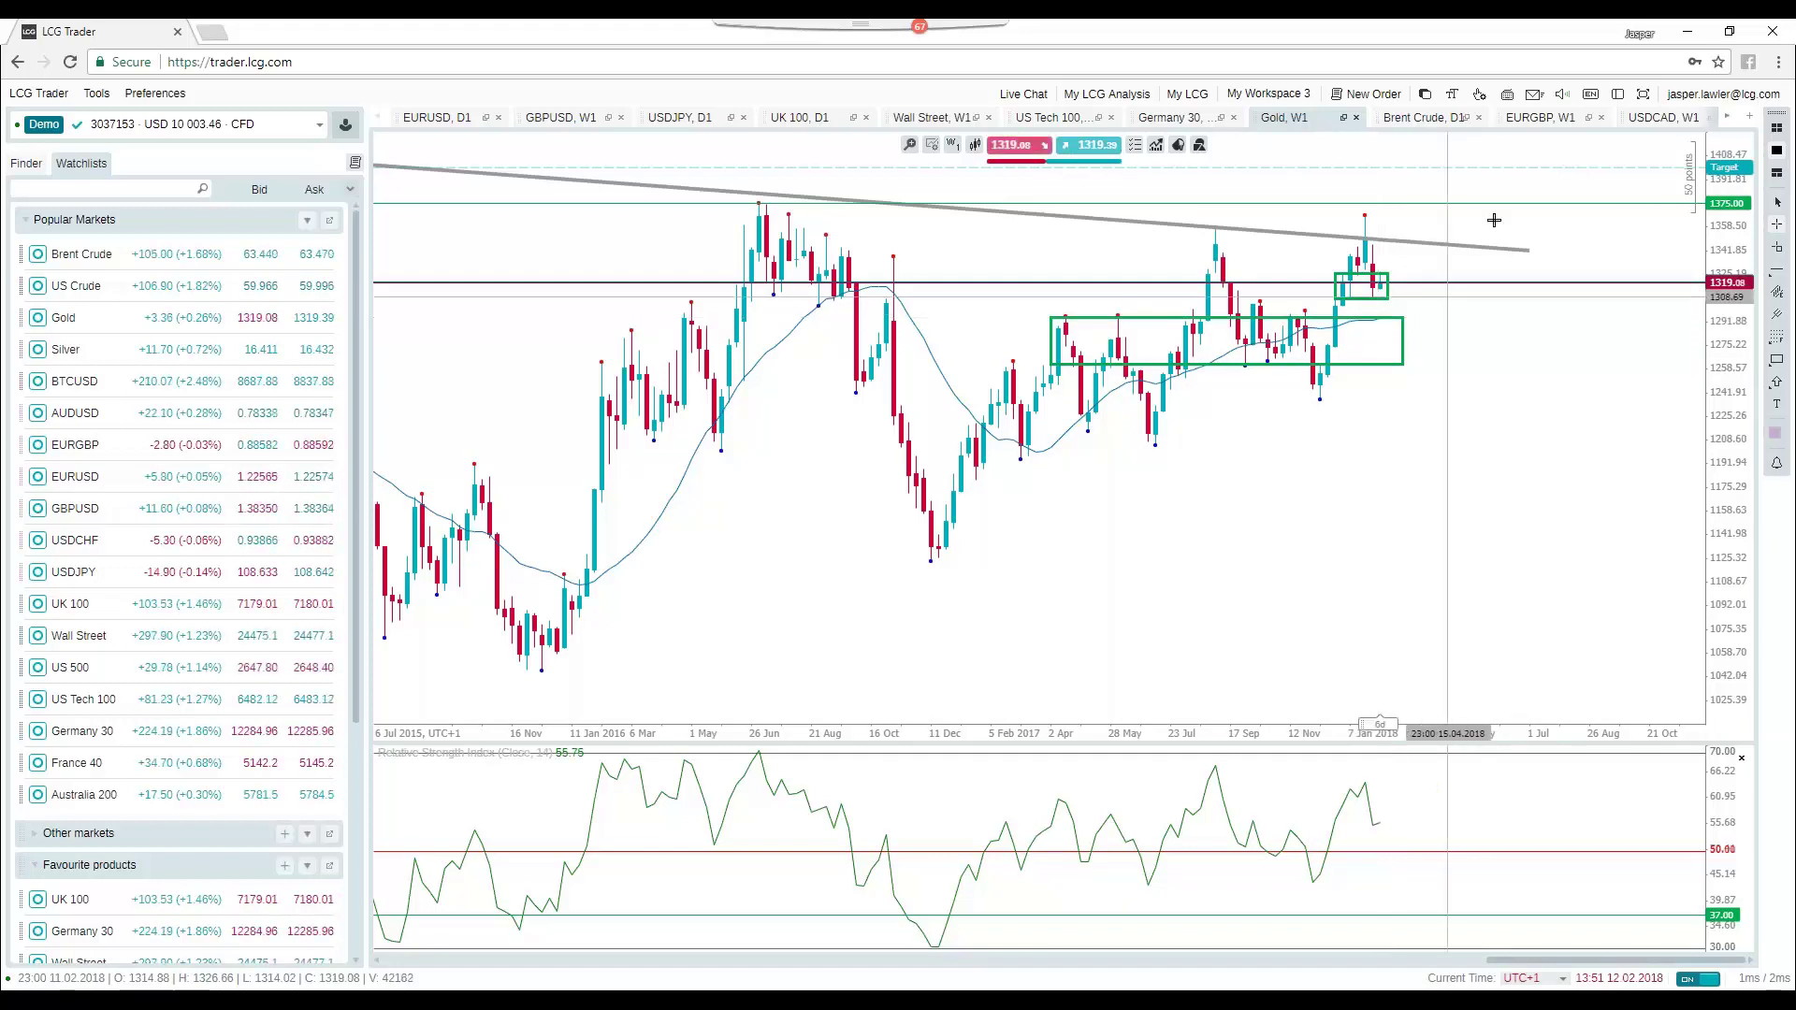
Step: Bring up Brent Crude daily, inspect its lower and upper green boxes, and zoom out
left_click(1424, 117)
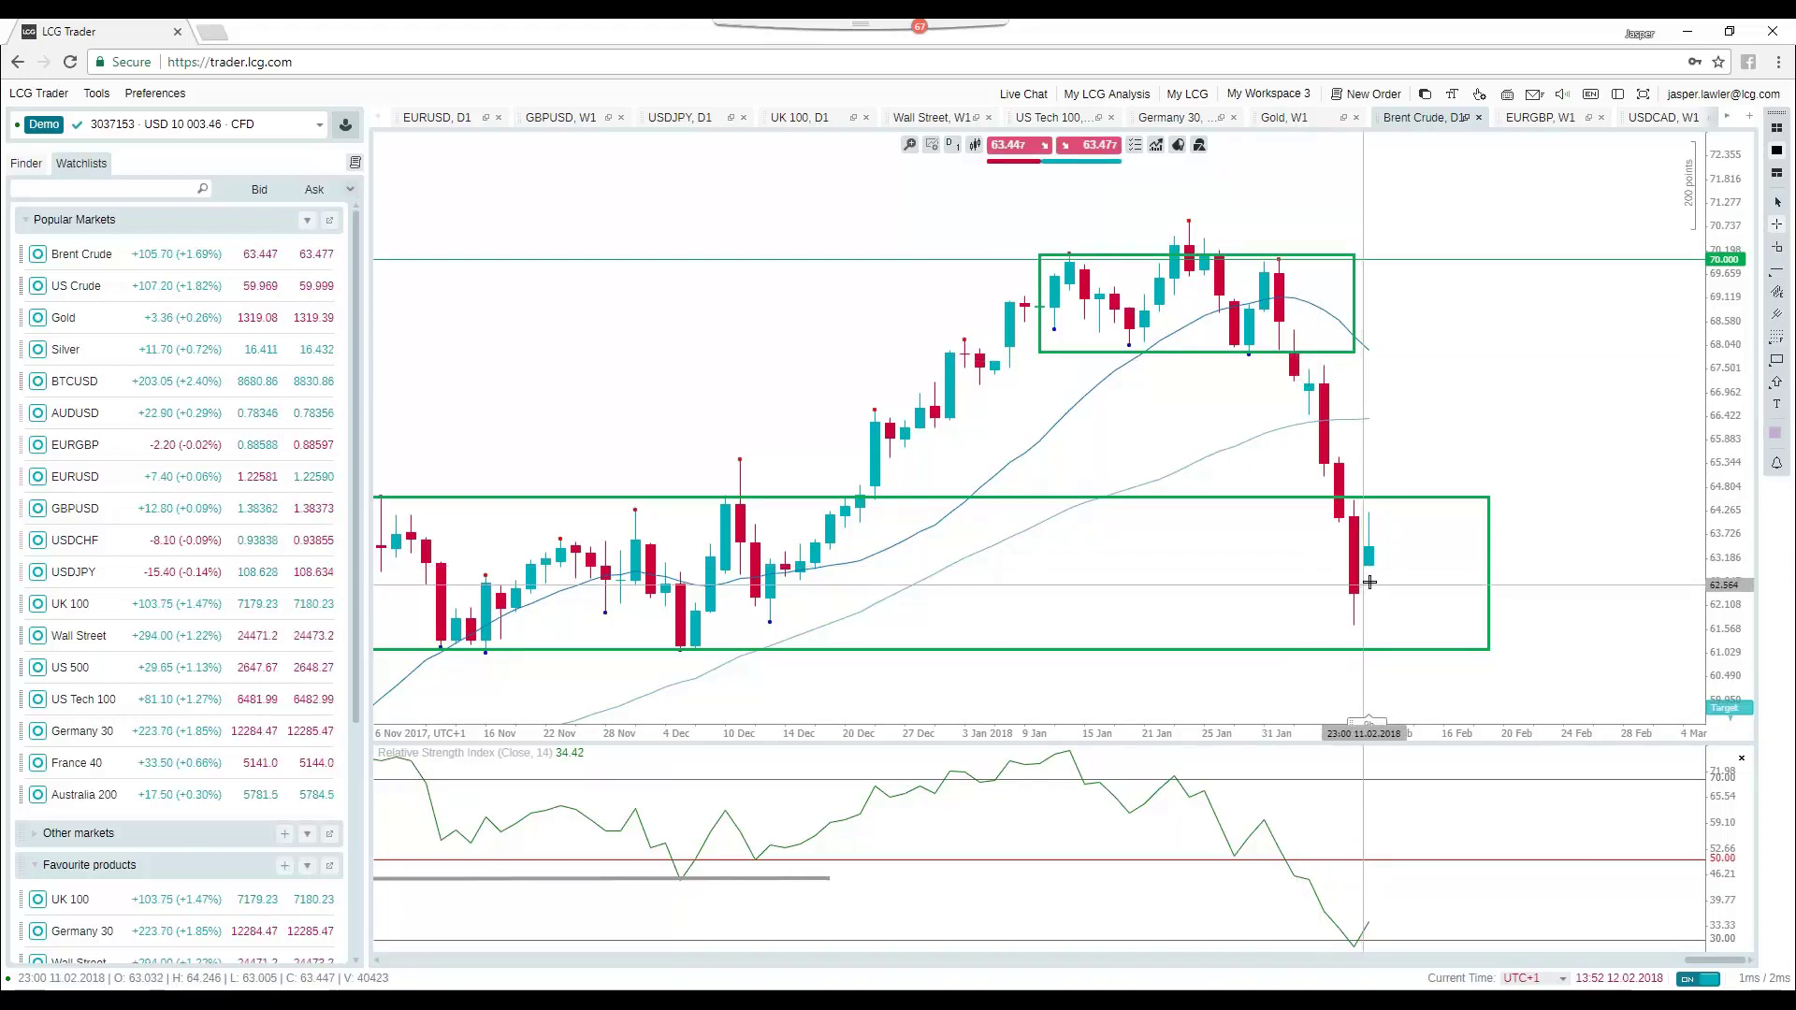
left_click(1361, 648)
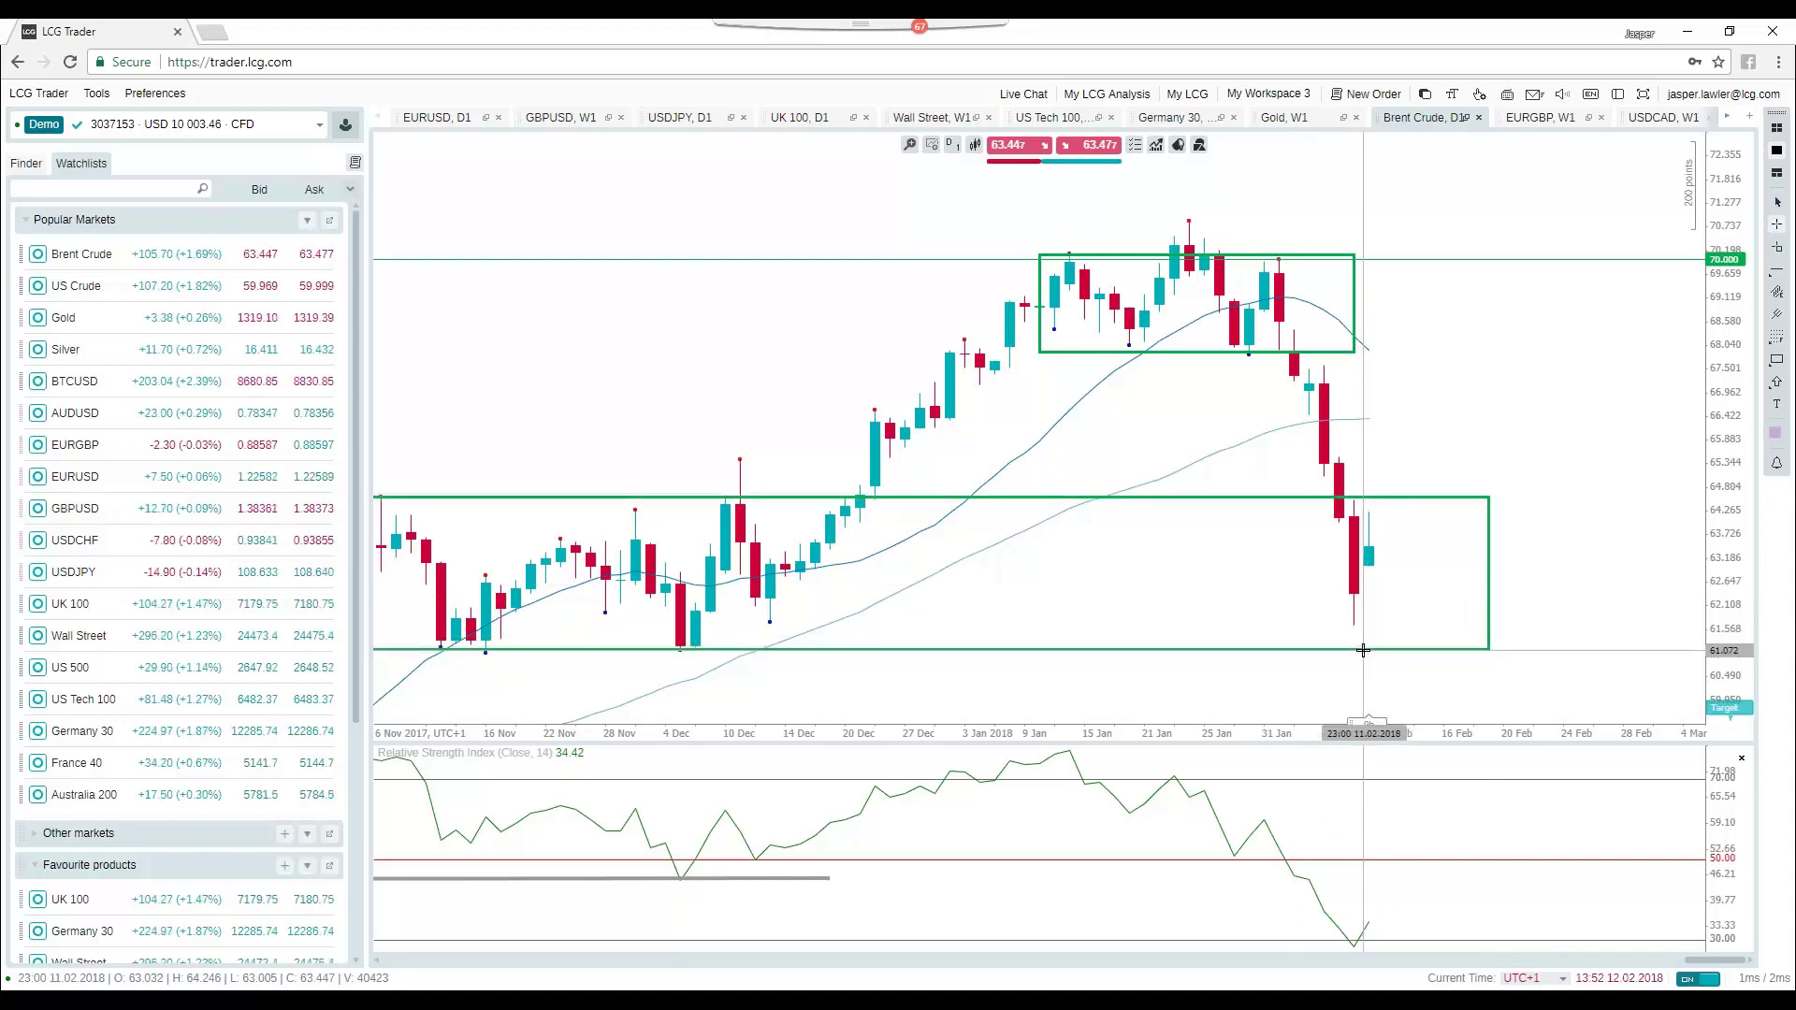
left_click(1384, 645)
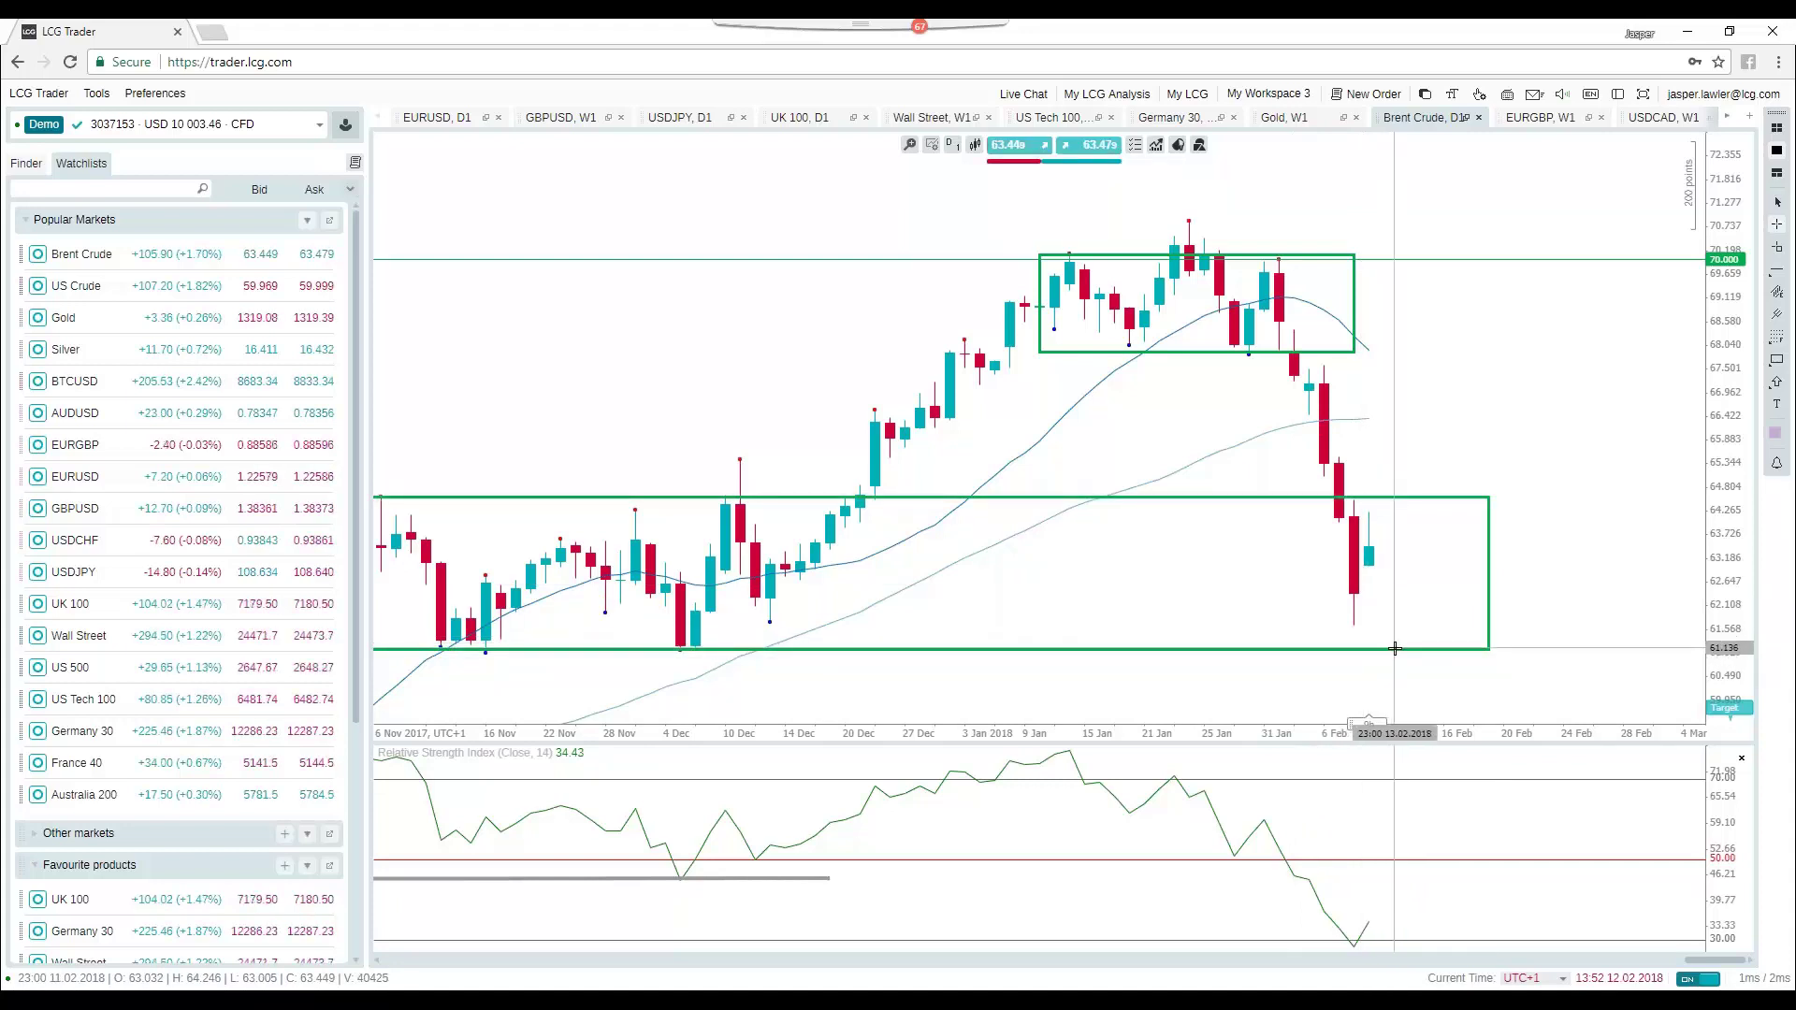
left_click(1040, 272)
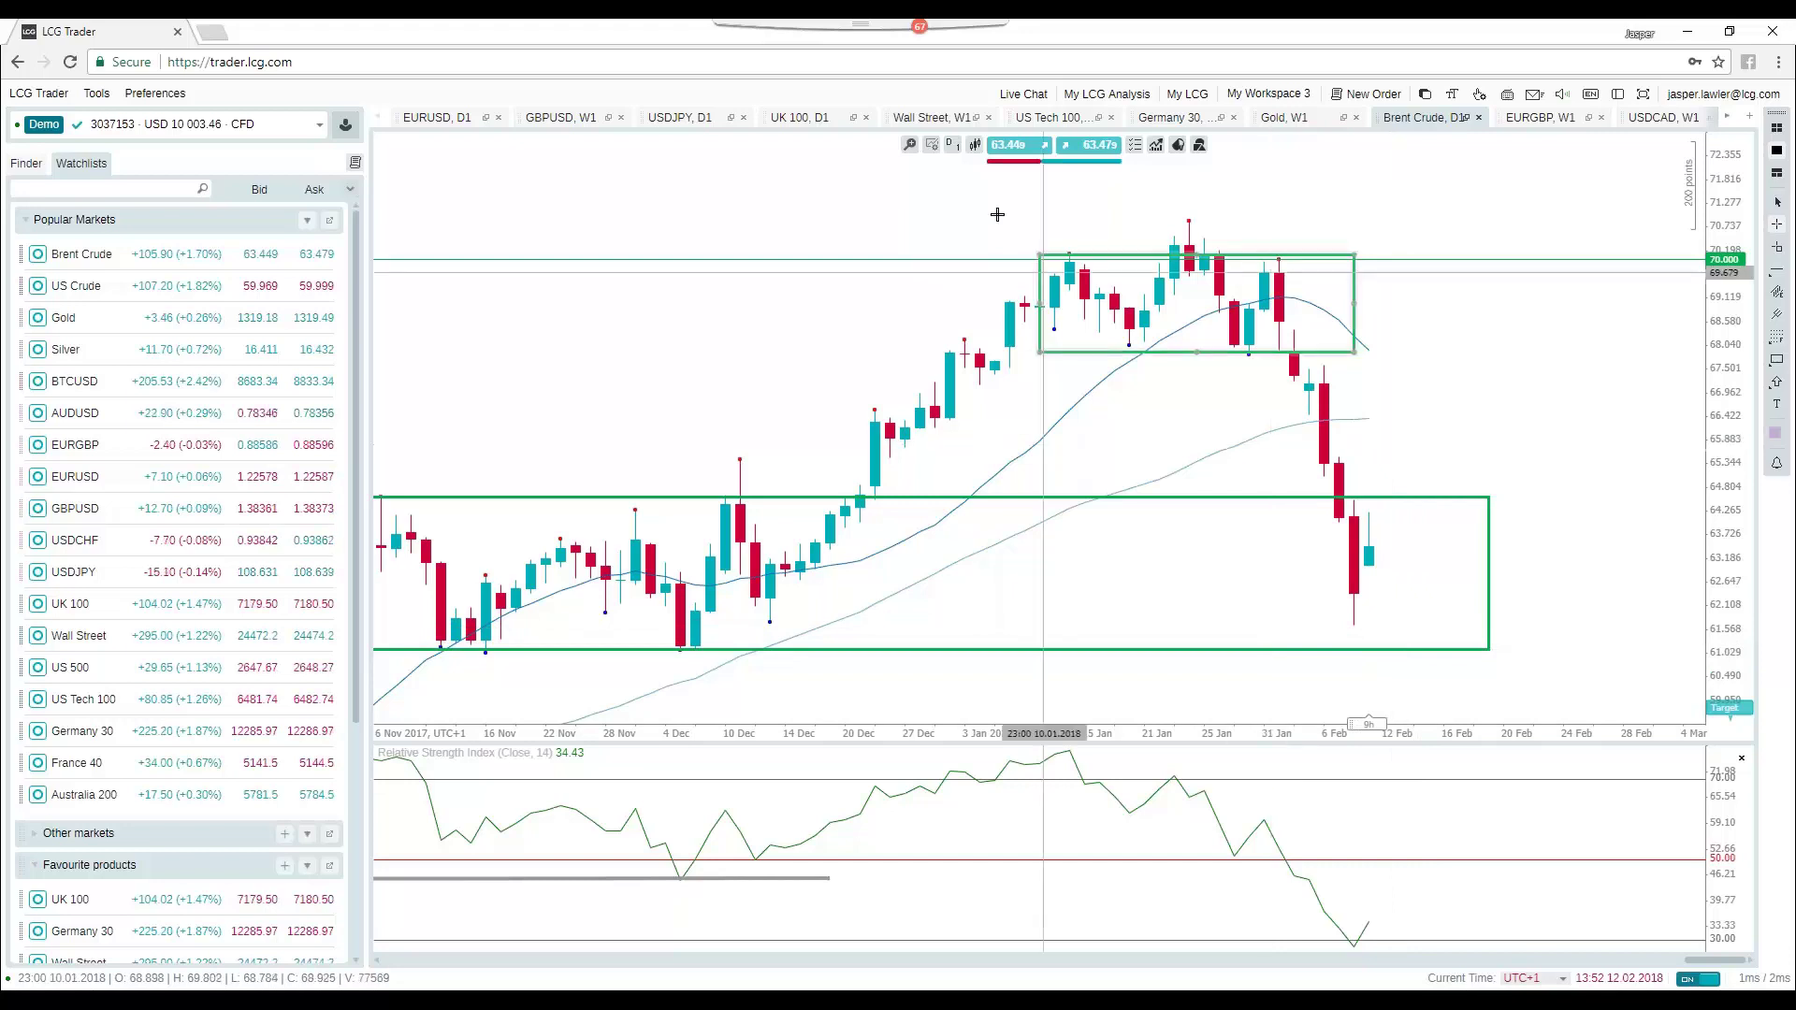
left_click(889, 146)
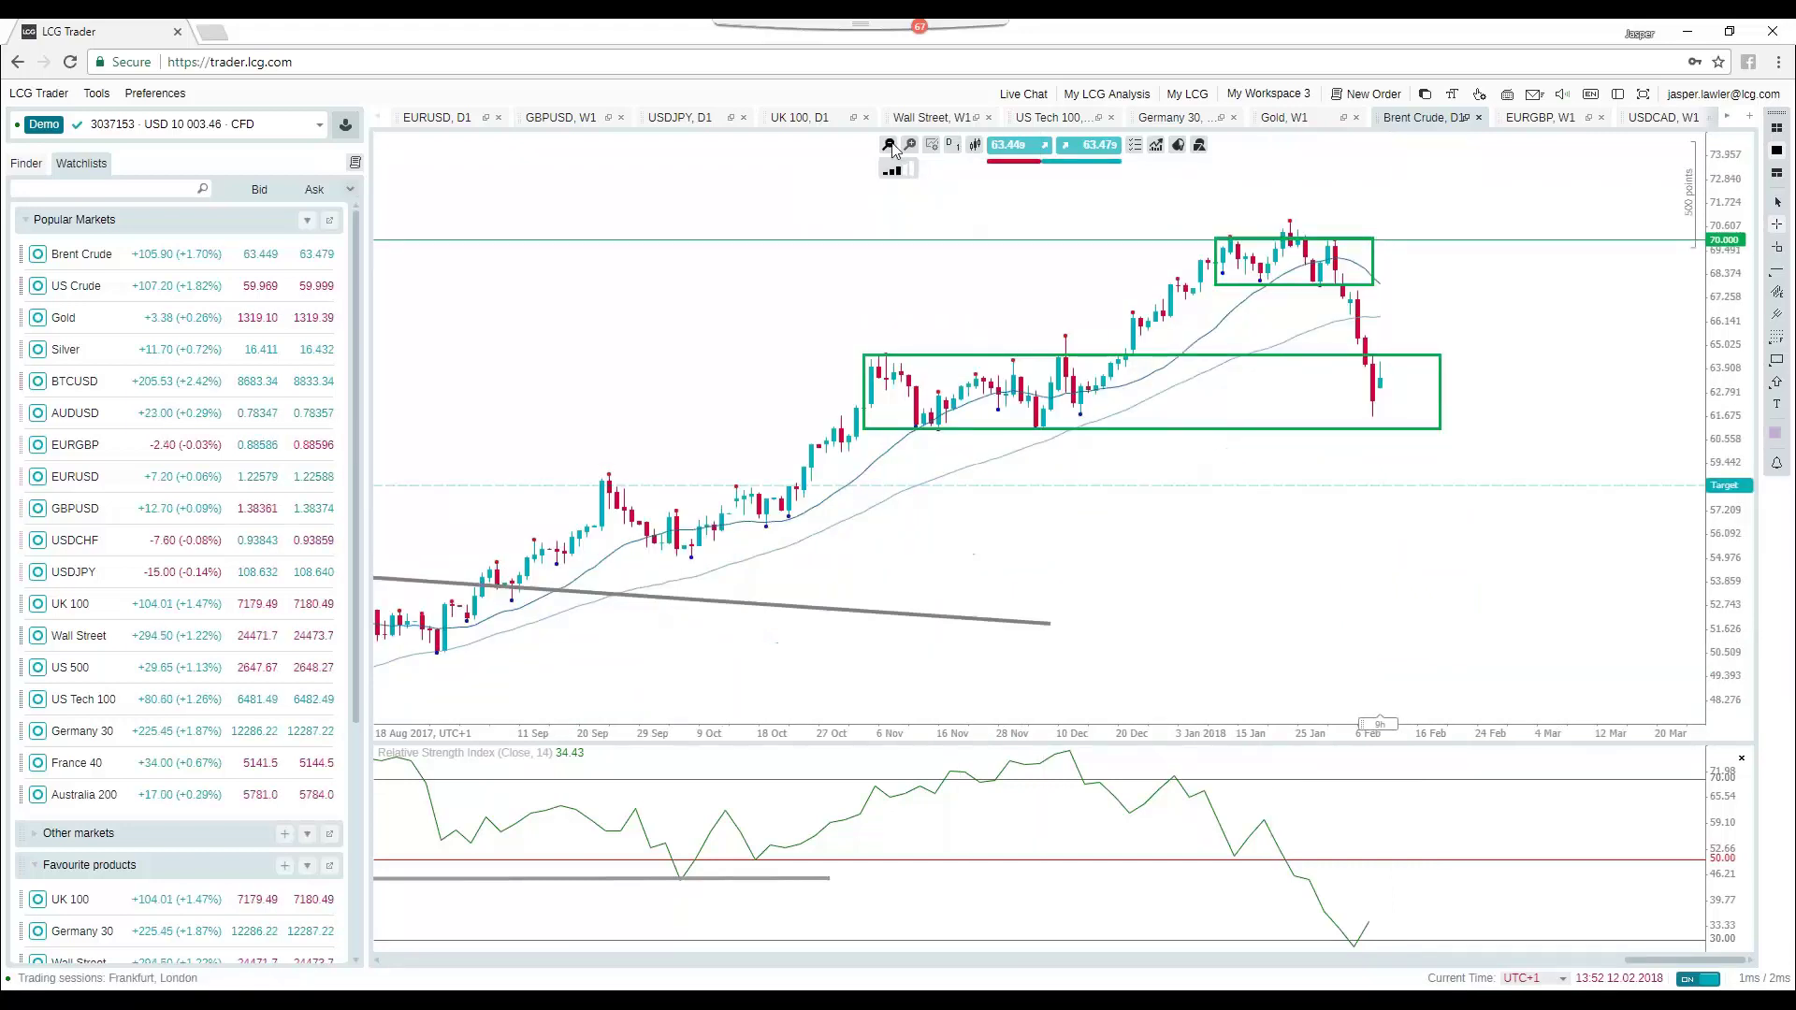